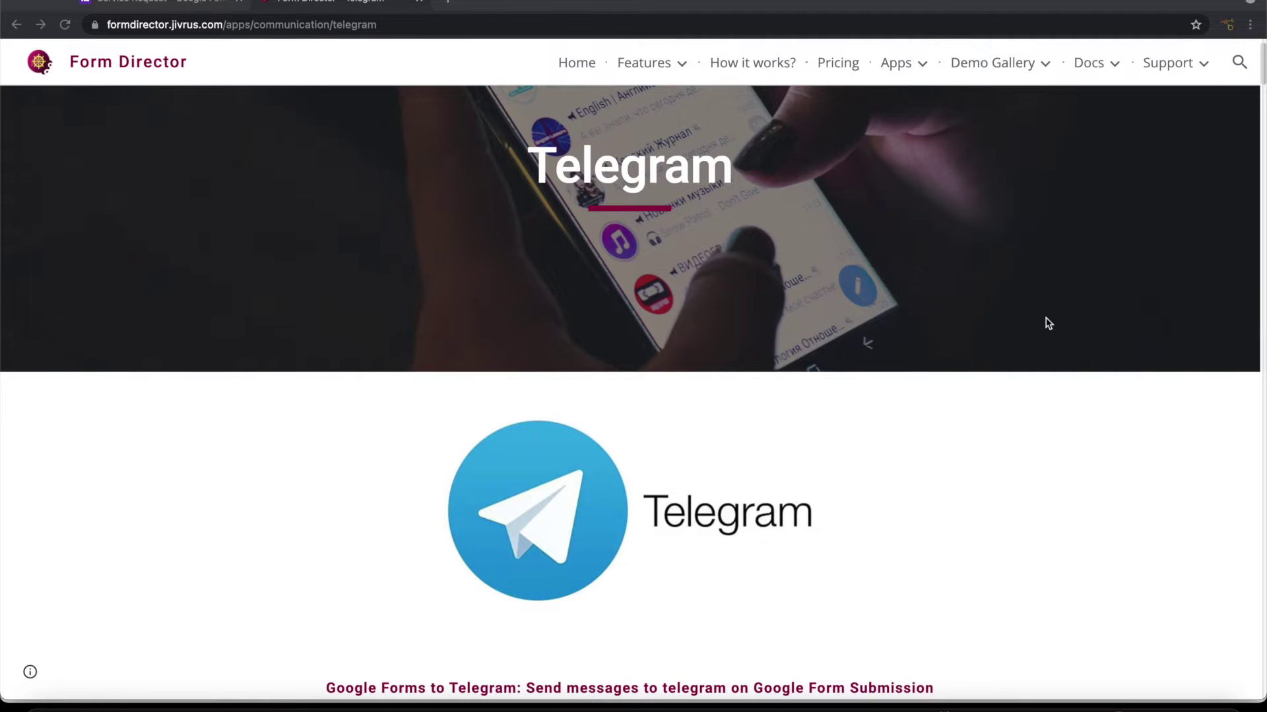
Step: Return to the Service Request form, briefly check Telegram, and show the installed add-ons list
key(ctrl+shift+Tab)
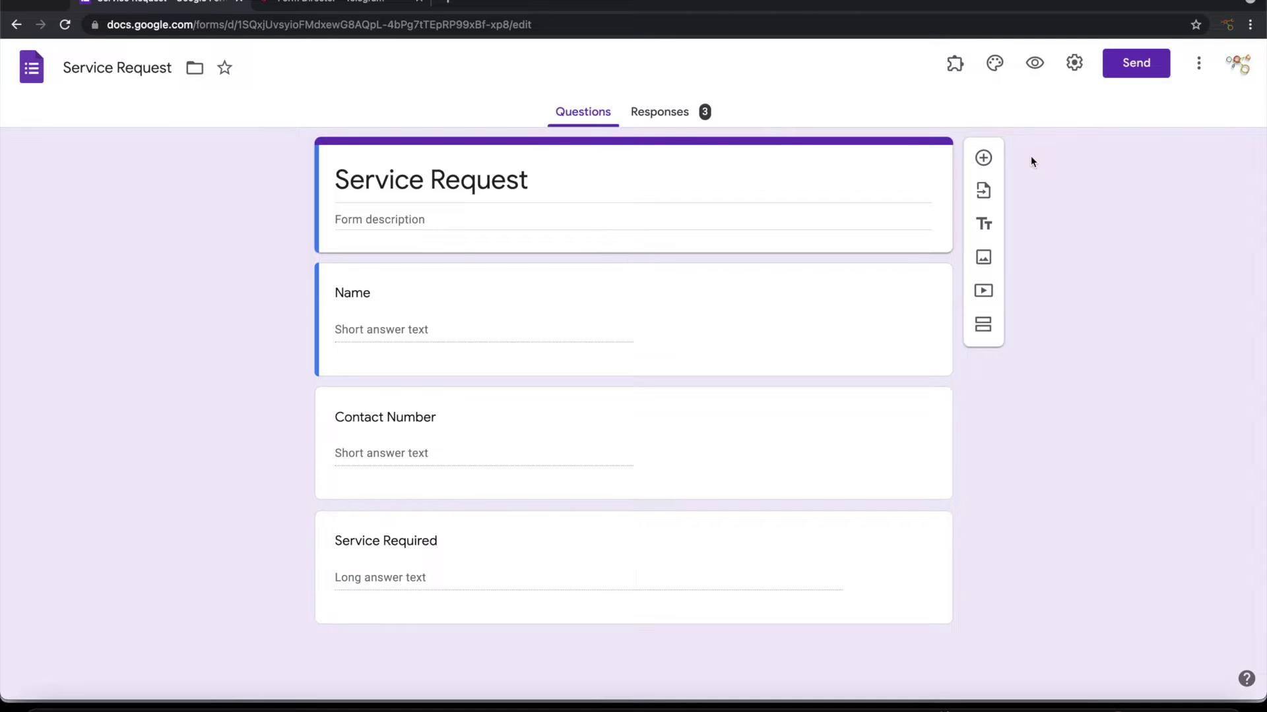
click(1108, 706)
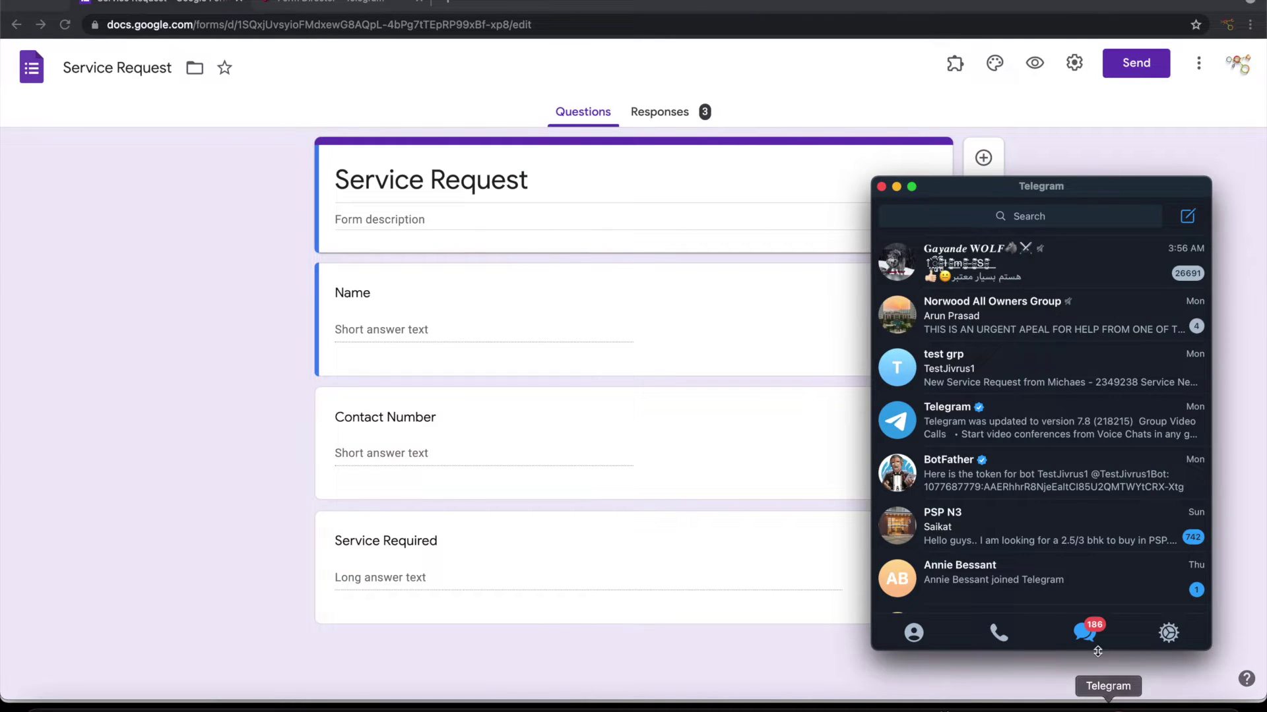
key(super+w)
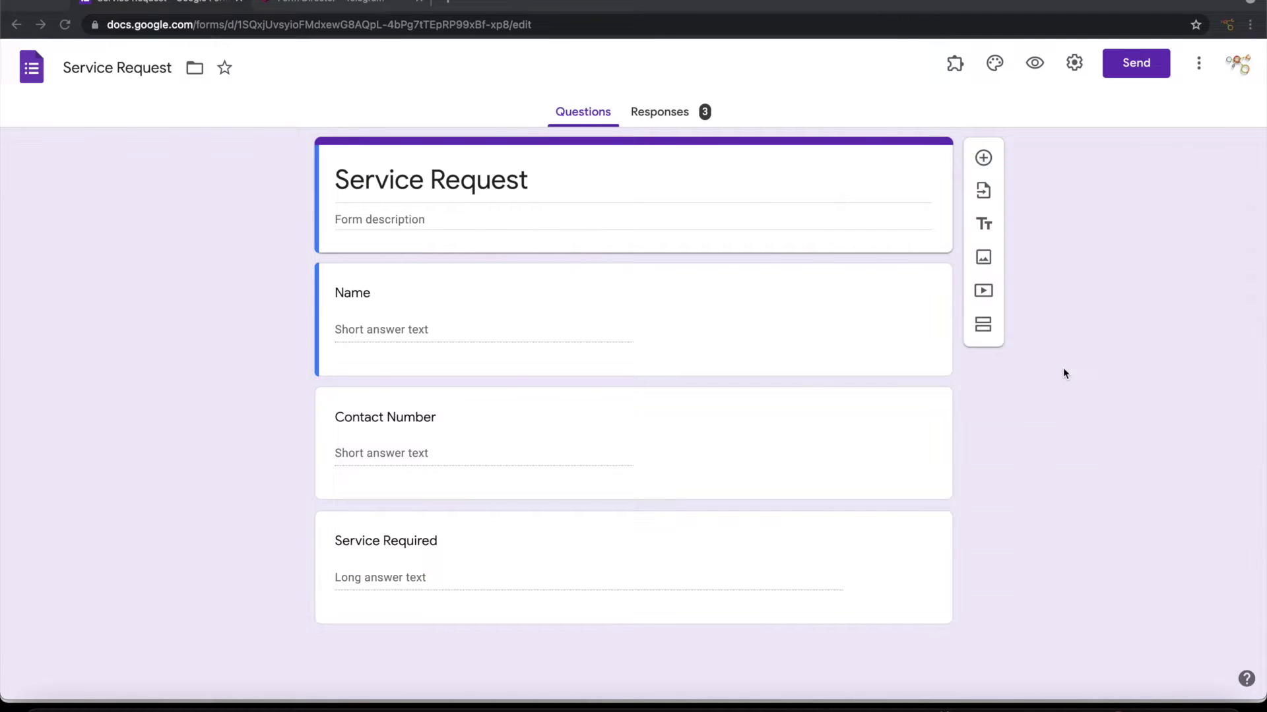
click(954, 66)
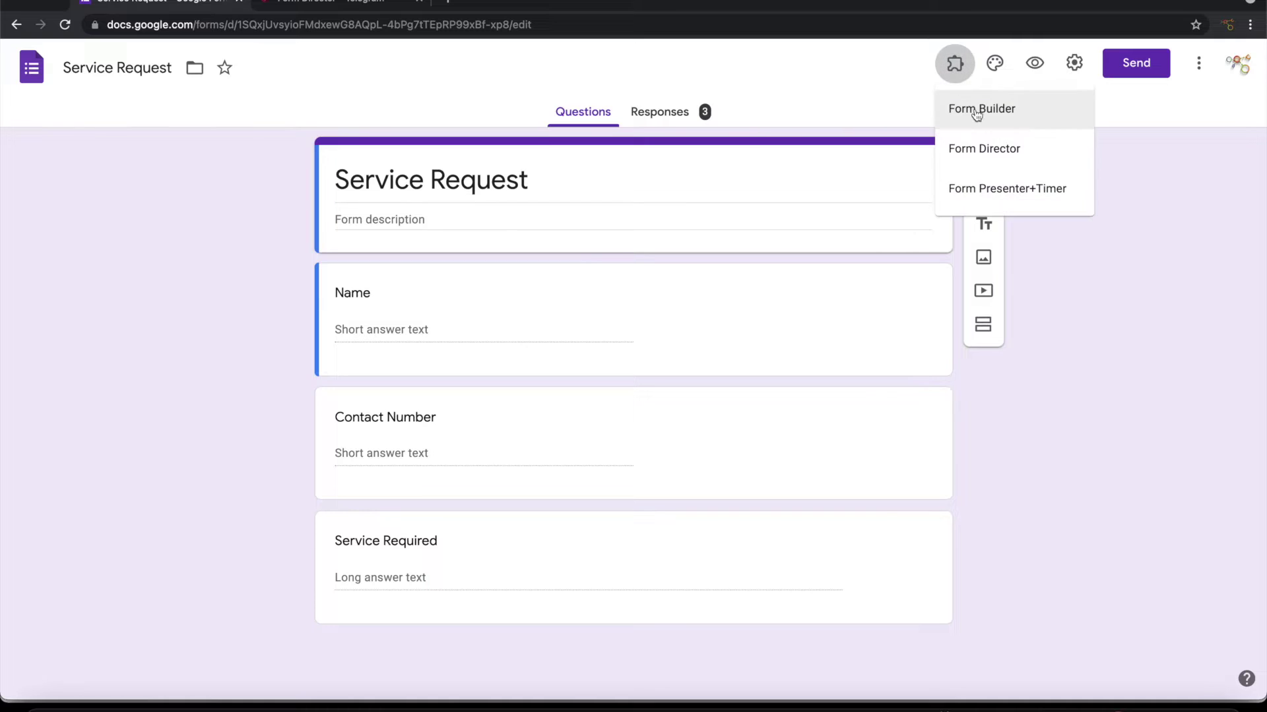
Step: Start a new Form Director setup service and pick Telegram after searching 'Tele'
click(971, 145)
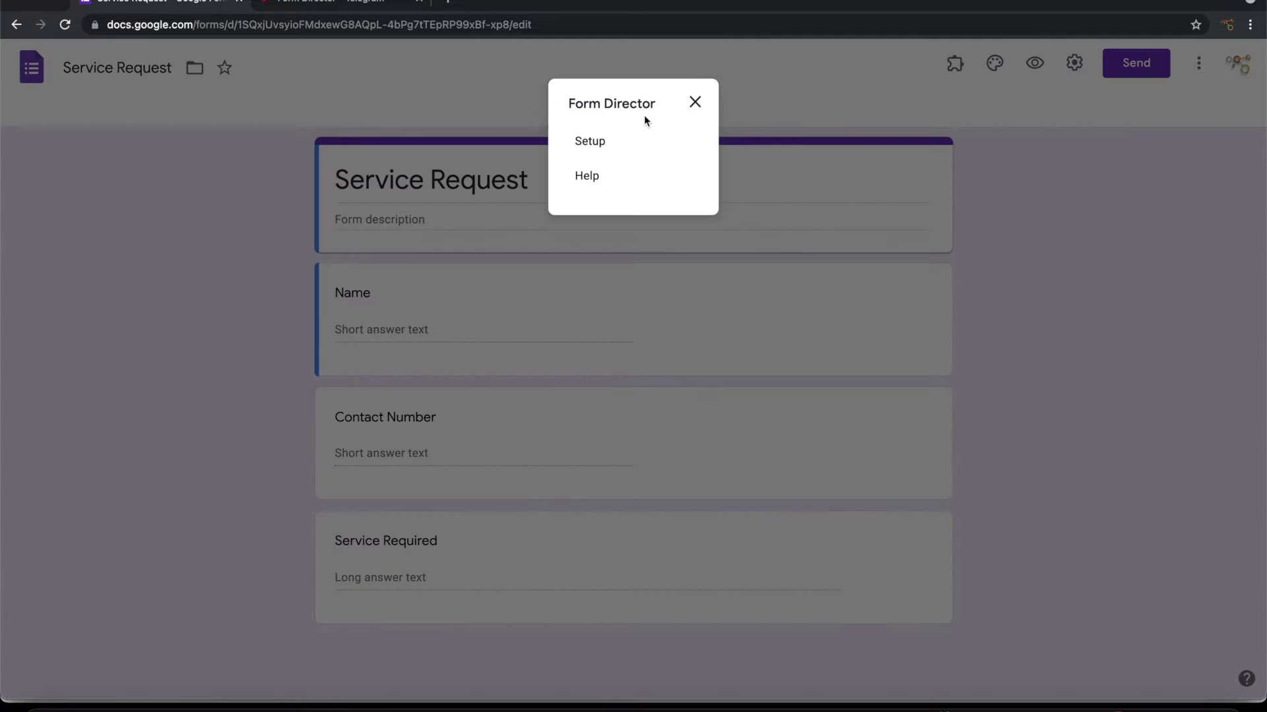
click(611, 142)
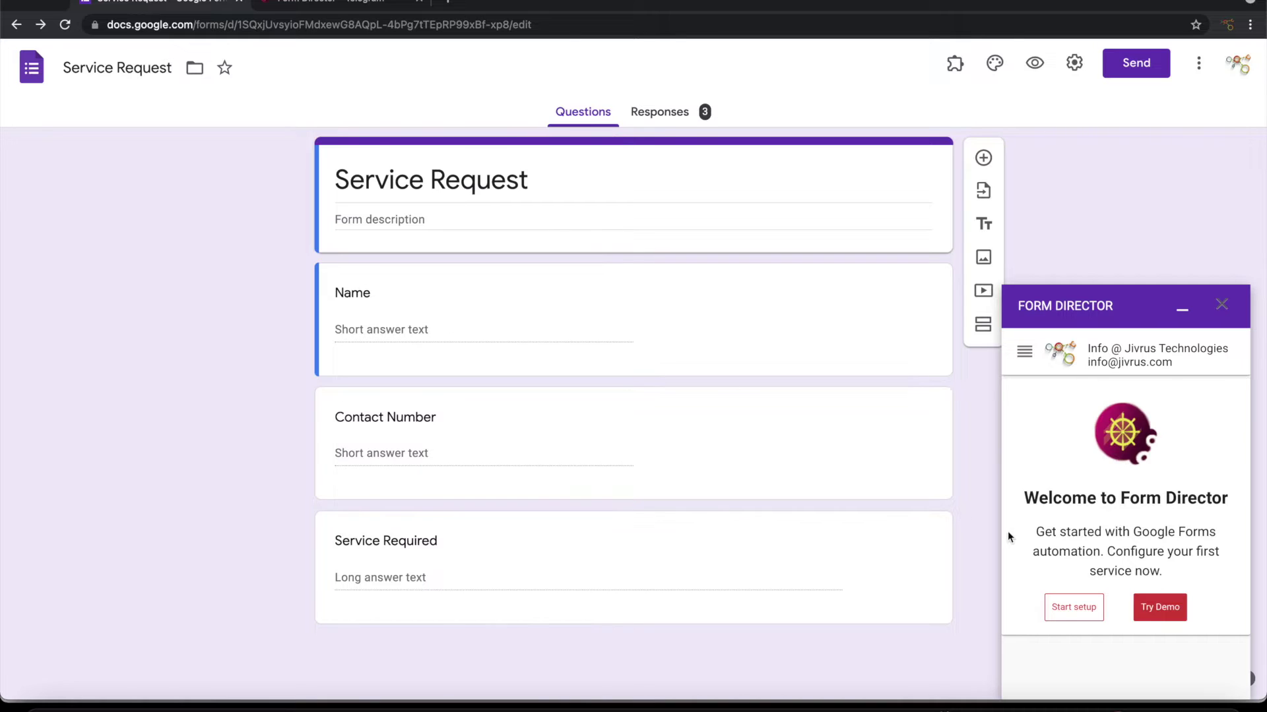
click(1059, 605)
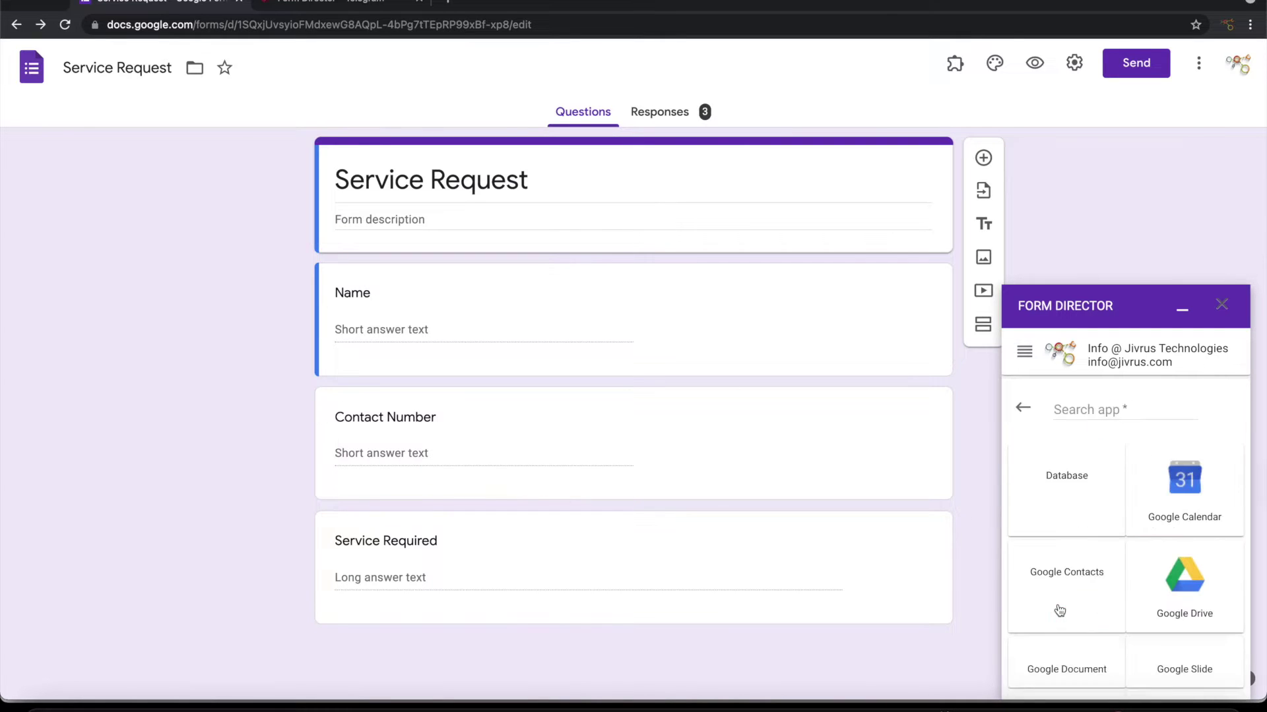
click(1080, 407)
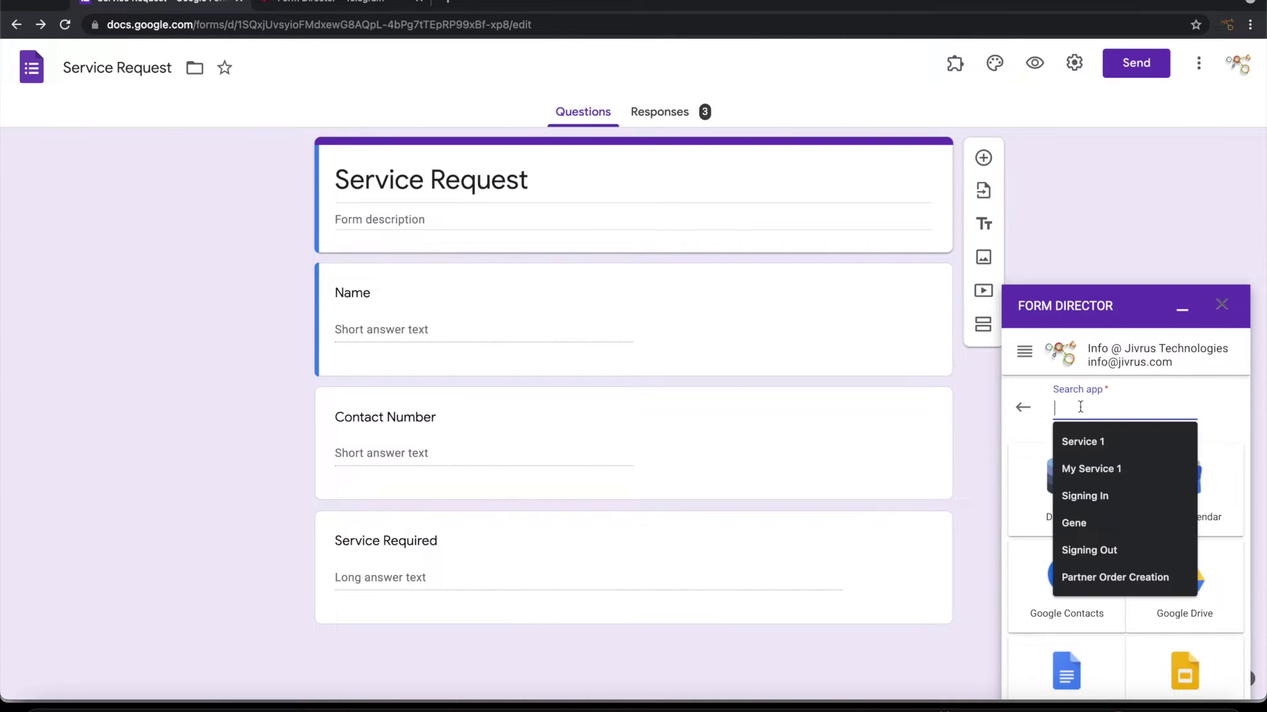
text(Tele)
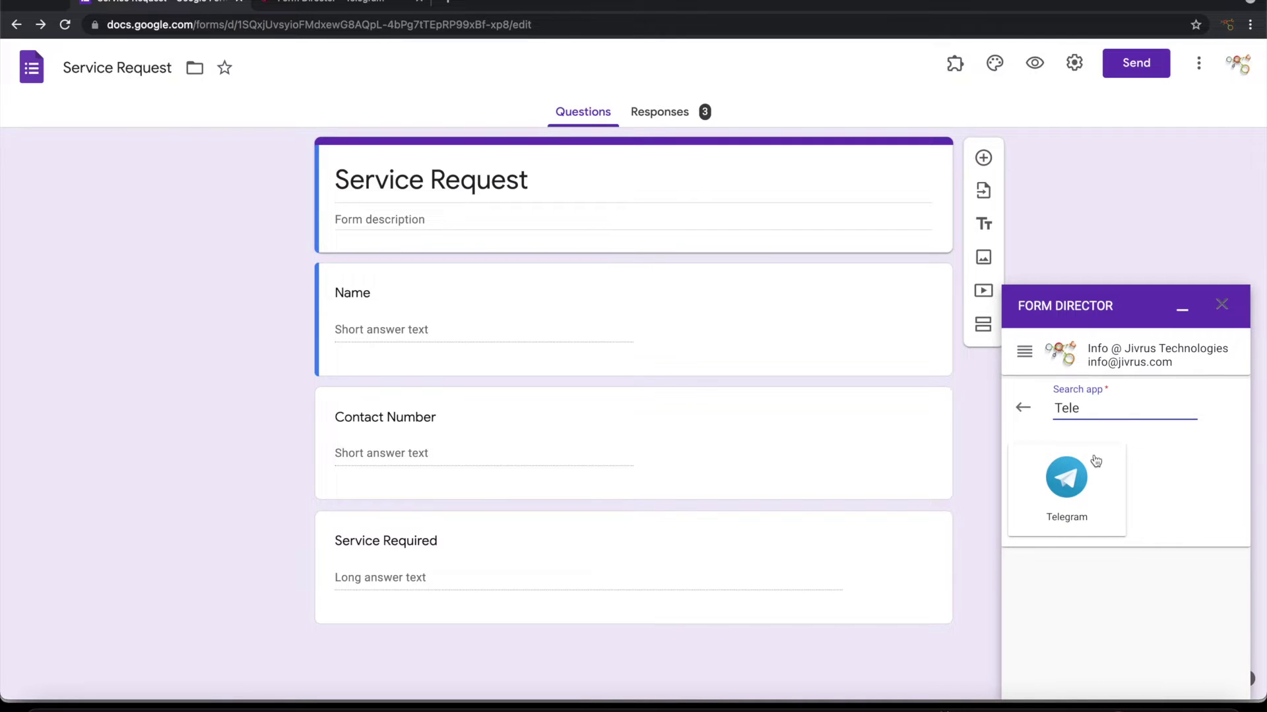
click(1095, 461)
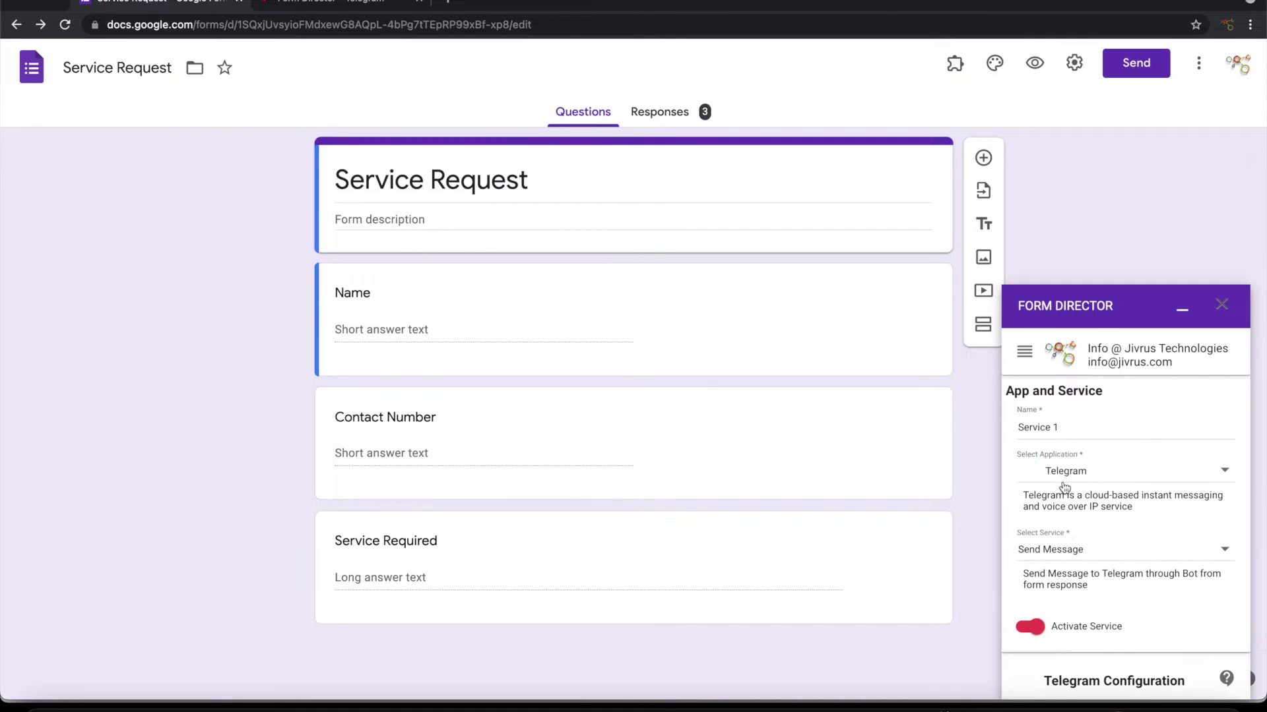
Step: Rename the Telegram service from 'Service 1' to 'Send Message To Channe'
triple_click(1074, 429)
key(BackSpace)
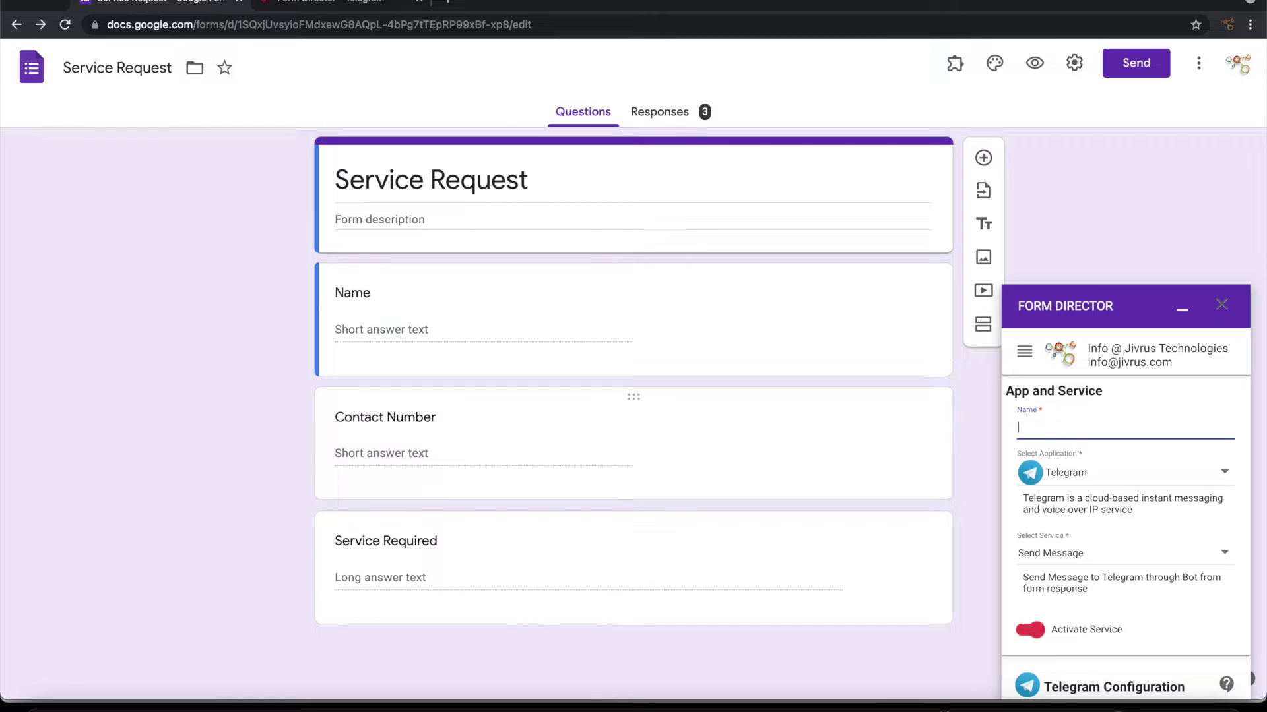
text(Send Message To Channel)
Step: Scroll to Telegram Configuration and open the help on getting a bot token
scroll(1152, 500, down, 4)
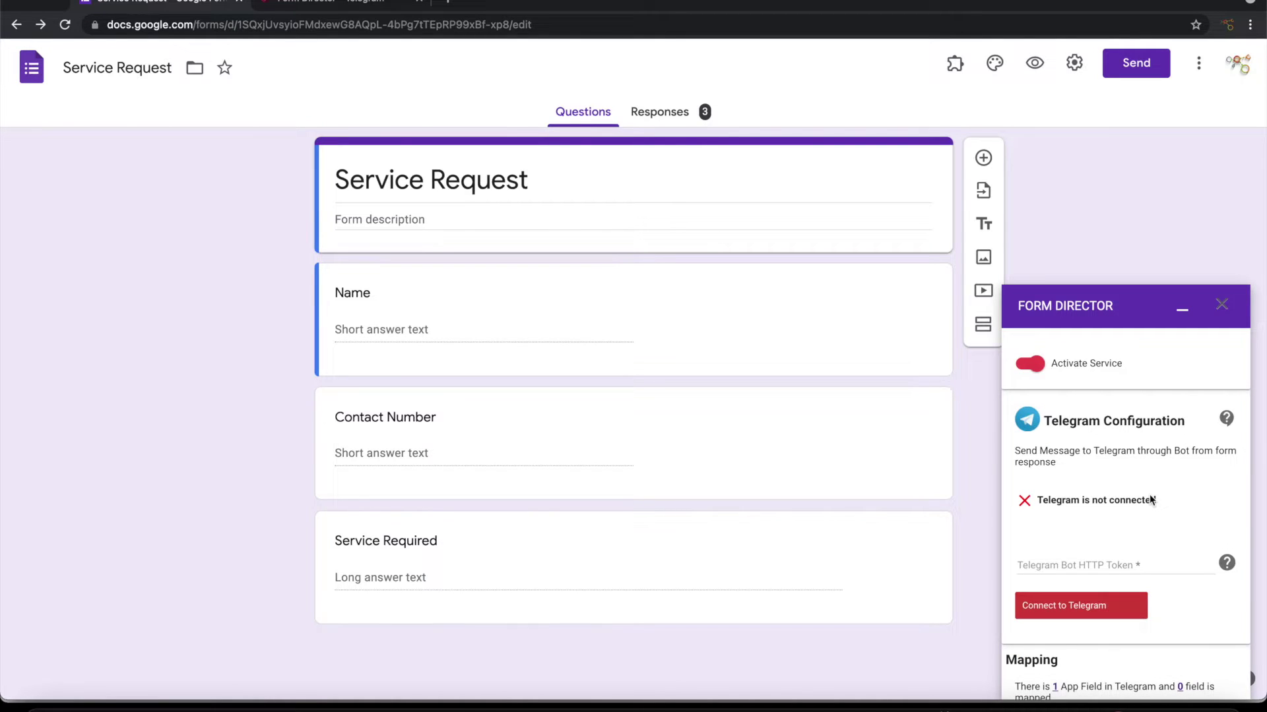
scroll(1152, 500, down, 1)
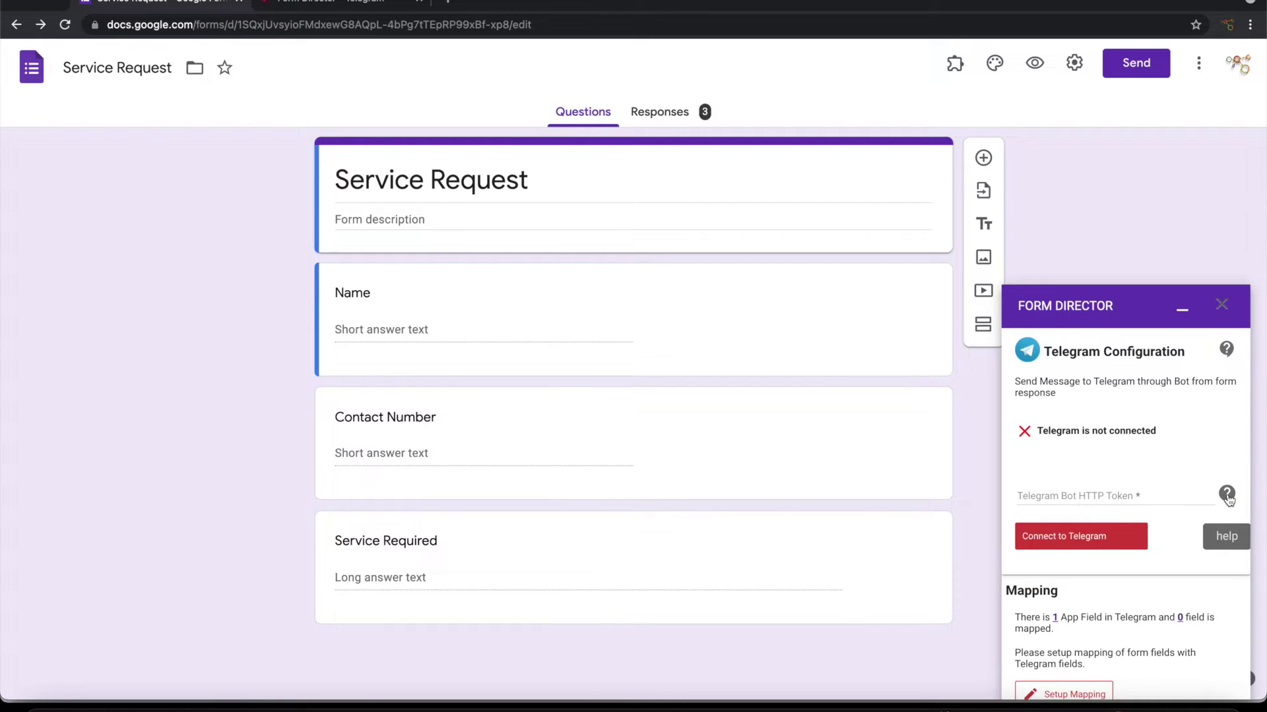
click(1227, 494)
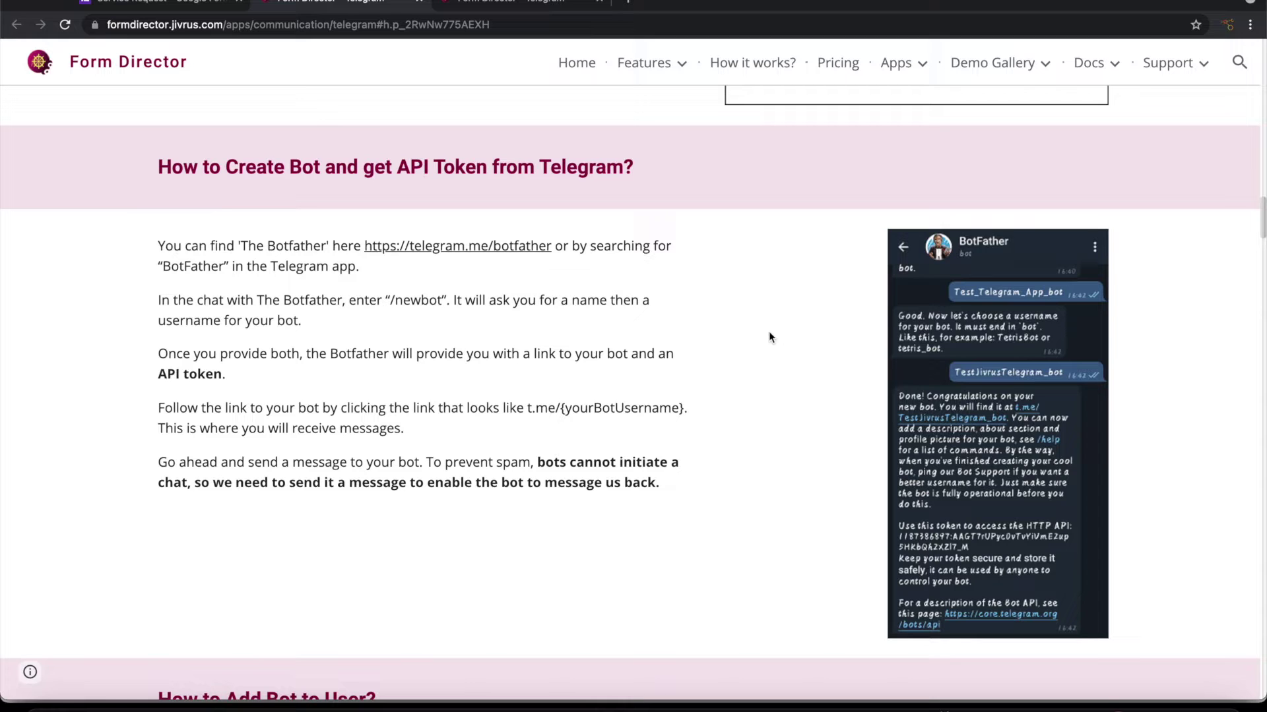
Step: In Telegram, find BotFather and send it the /newbot command
key(super+Tab)
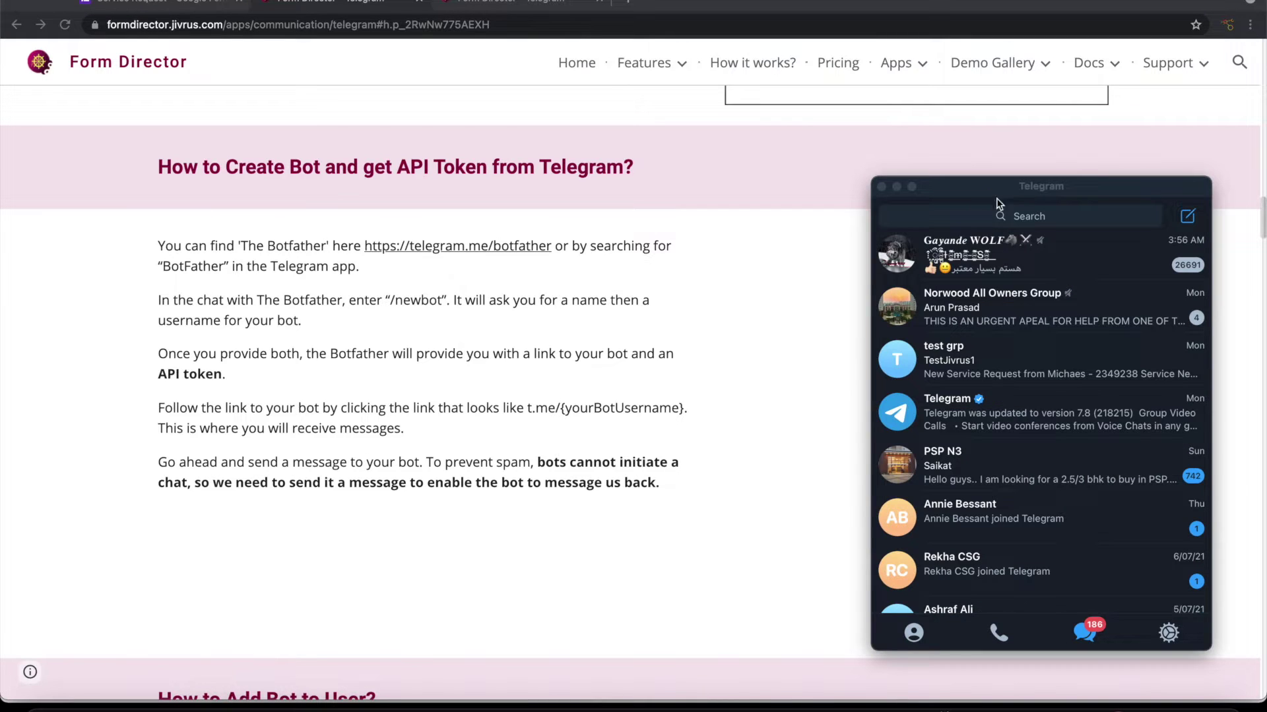
click(1026, 217)
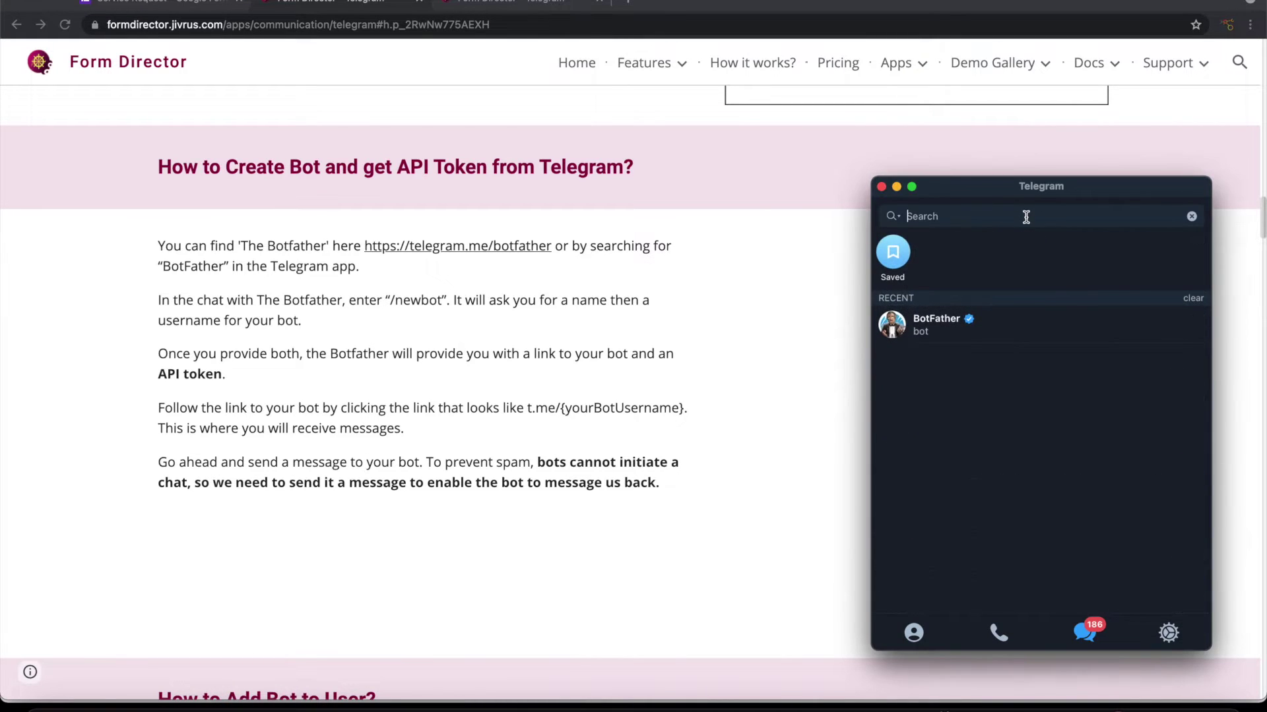
text(Bot)
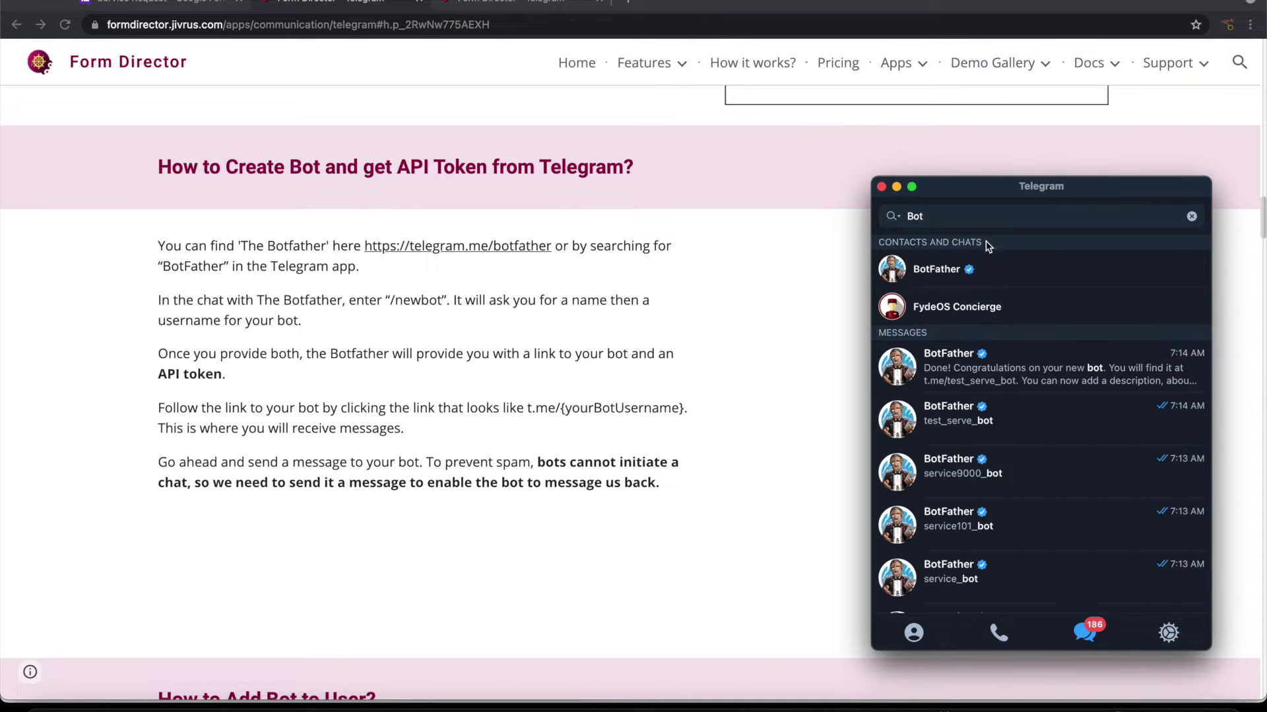
click(962, 267)
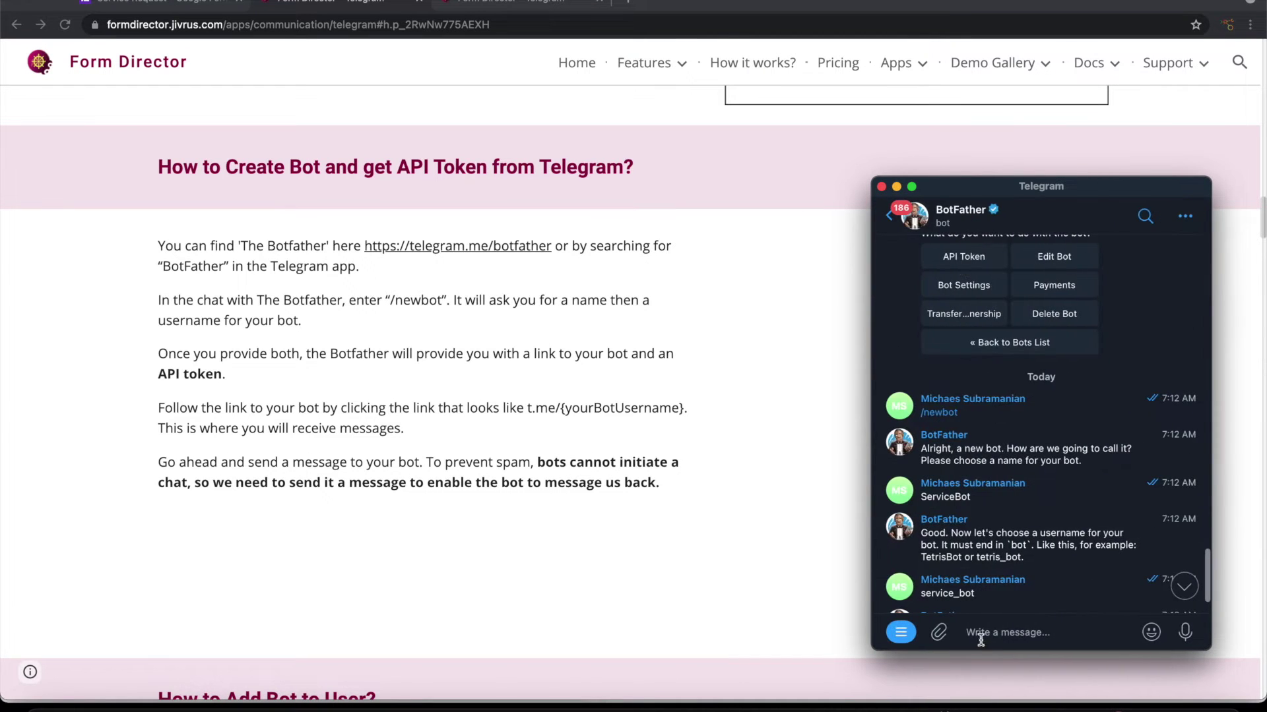
scroll(1007, 550, down, 5)
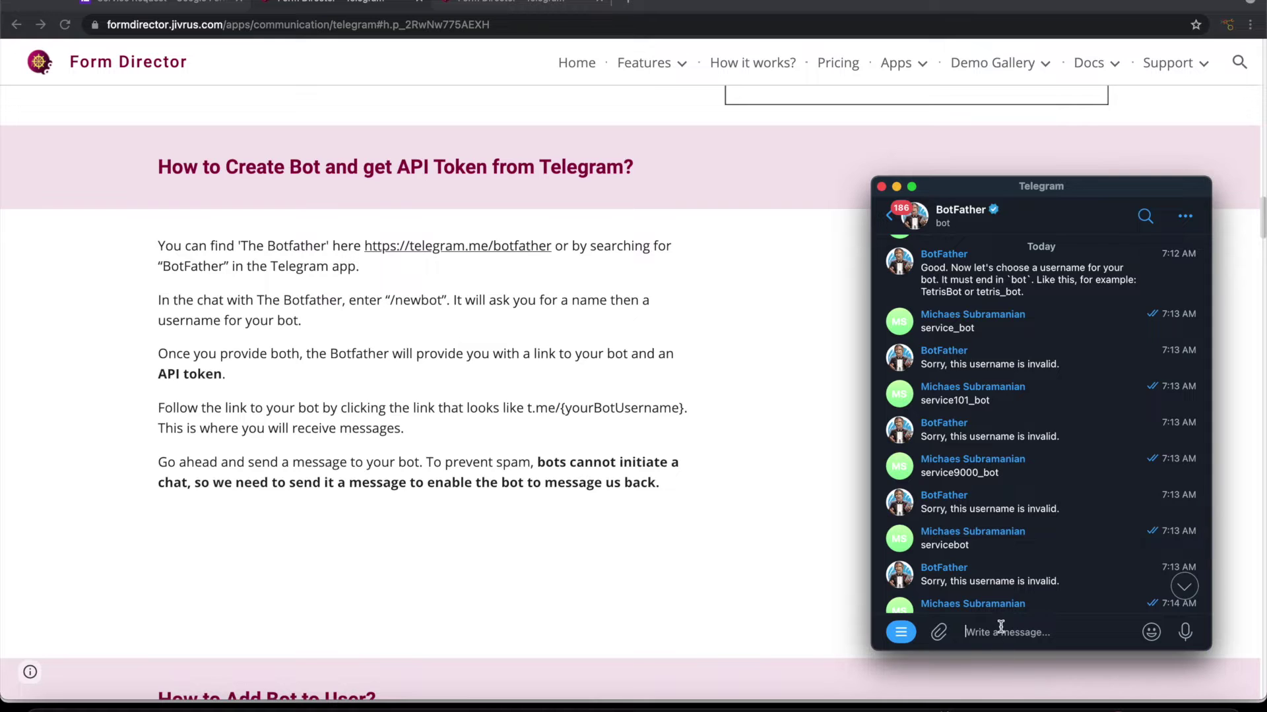
text(/new)
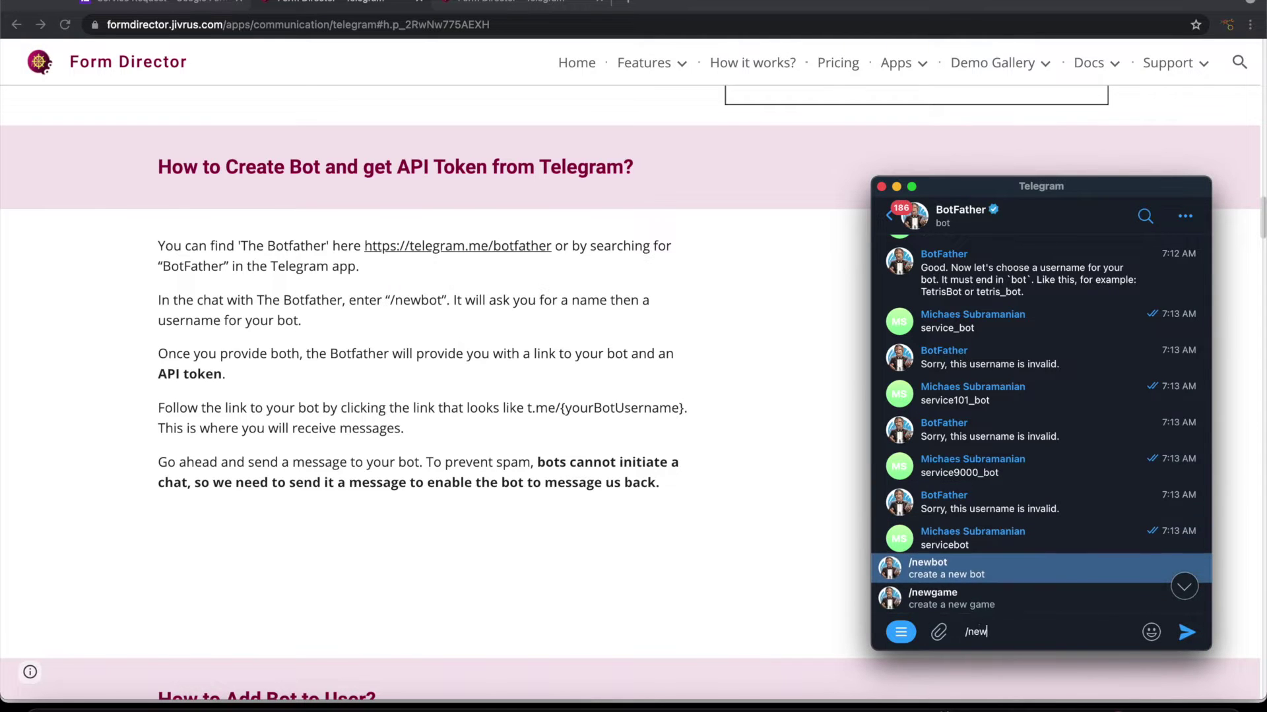
click(967, 573)
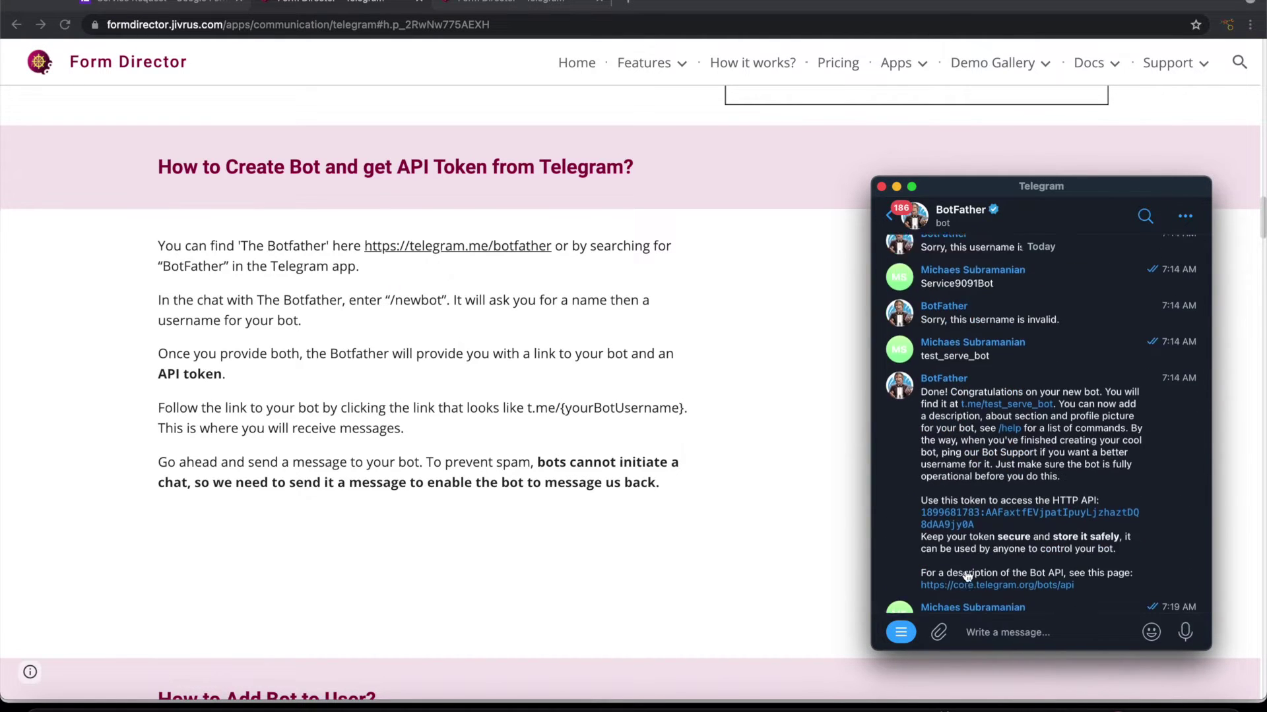
Step: Name the bot MyServiceBot with username test_servi_bot, then select its API token
click(997, 632)
text(M)
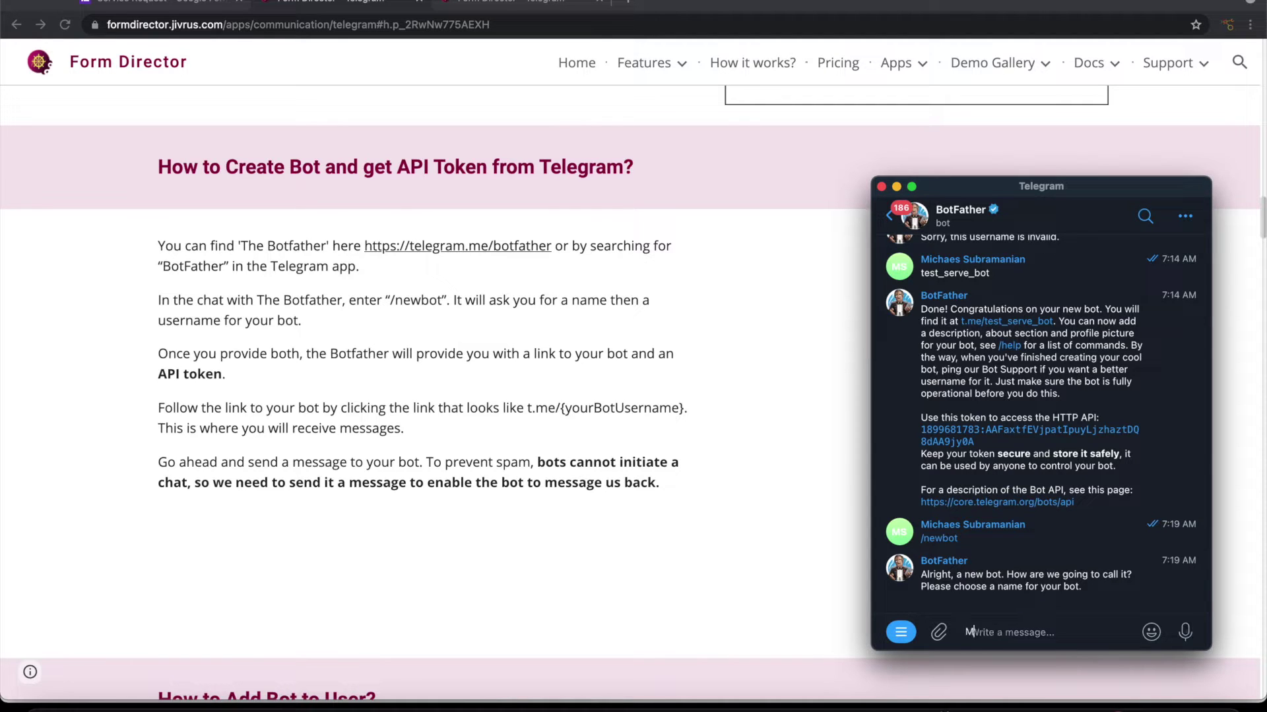
text(yServiceBot)
key(Return)
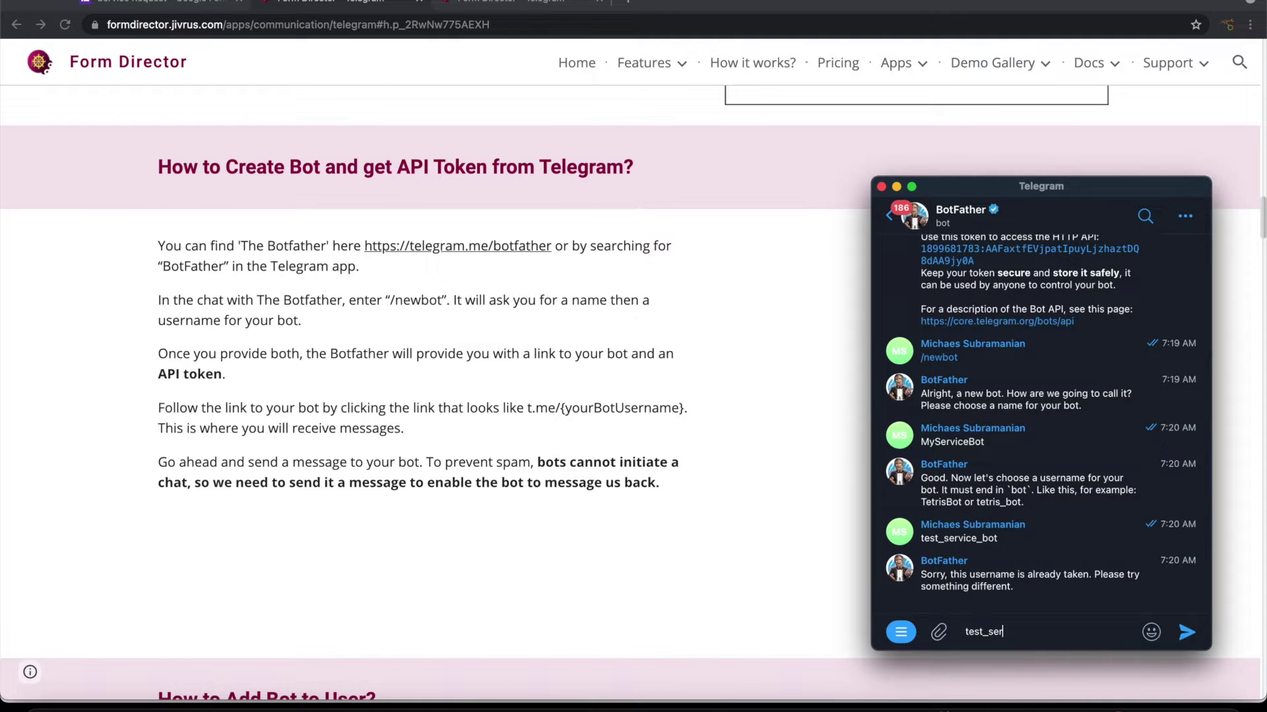
text(vi_bot)
key(Return)
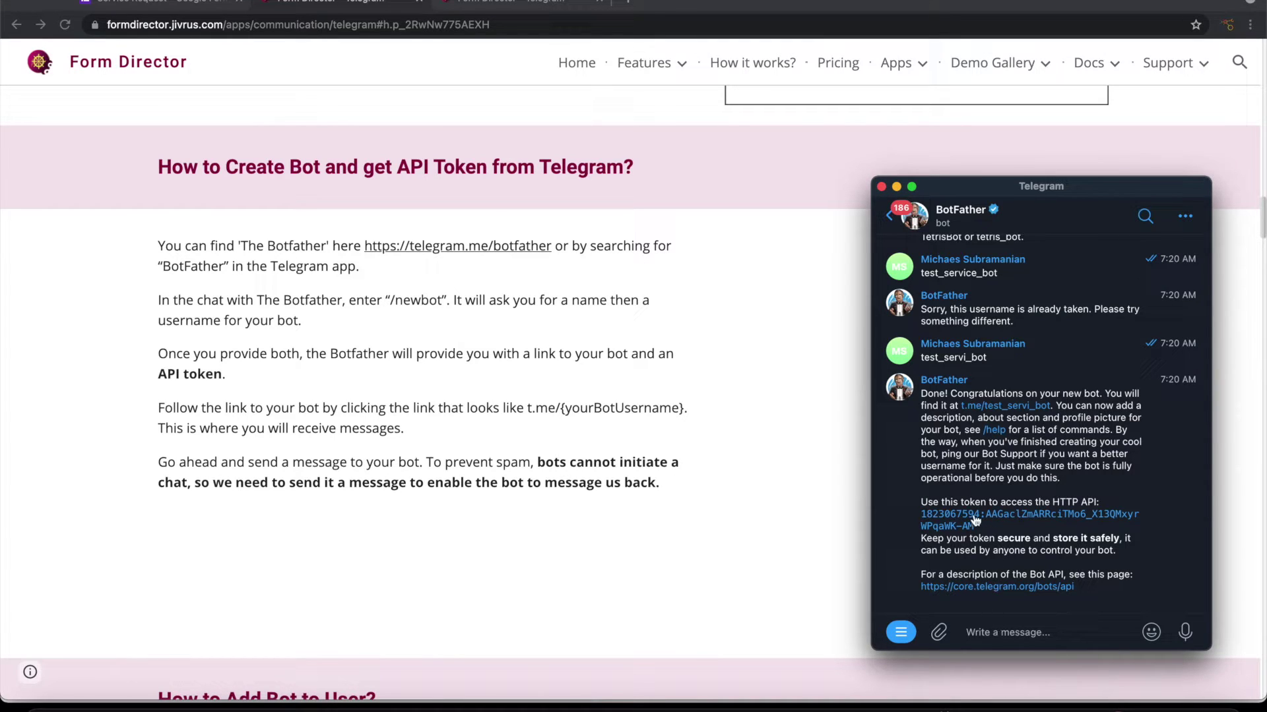
drag(980, 526, 917, 515)
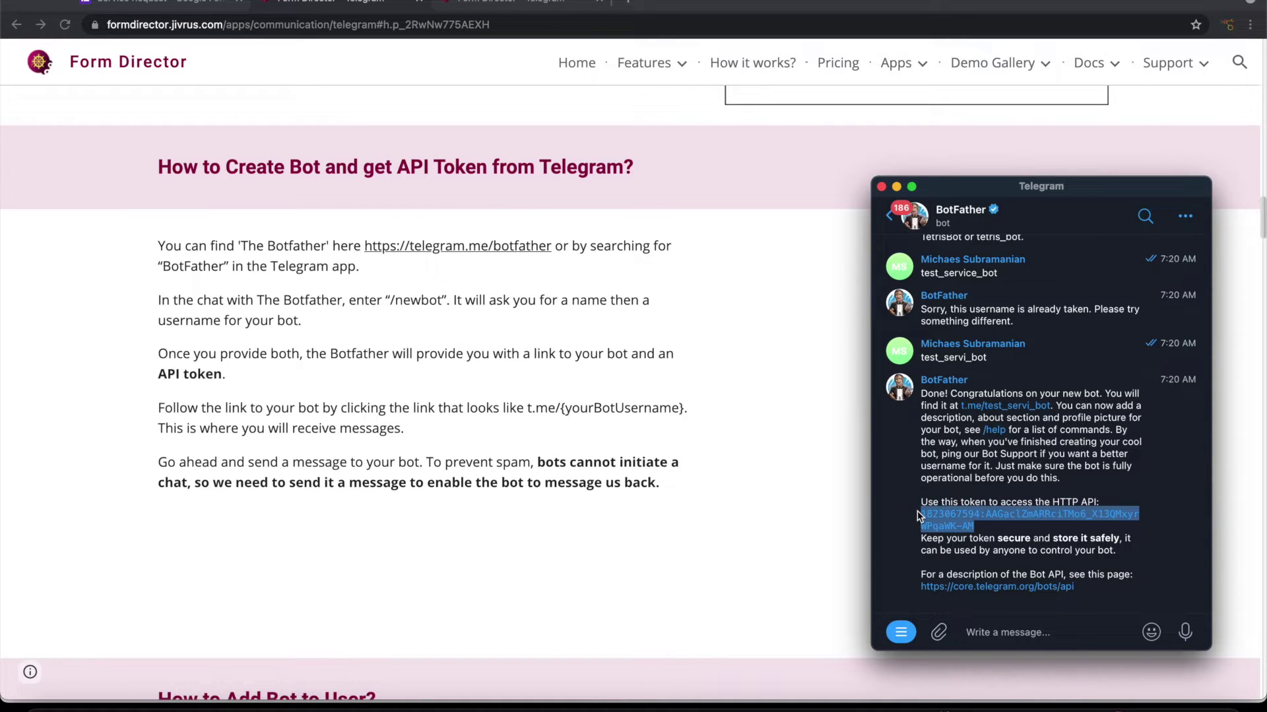
click(201, 2)
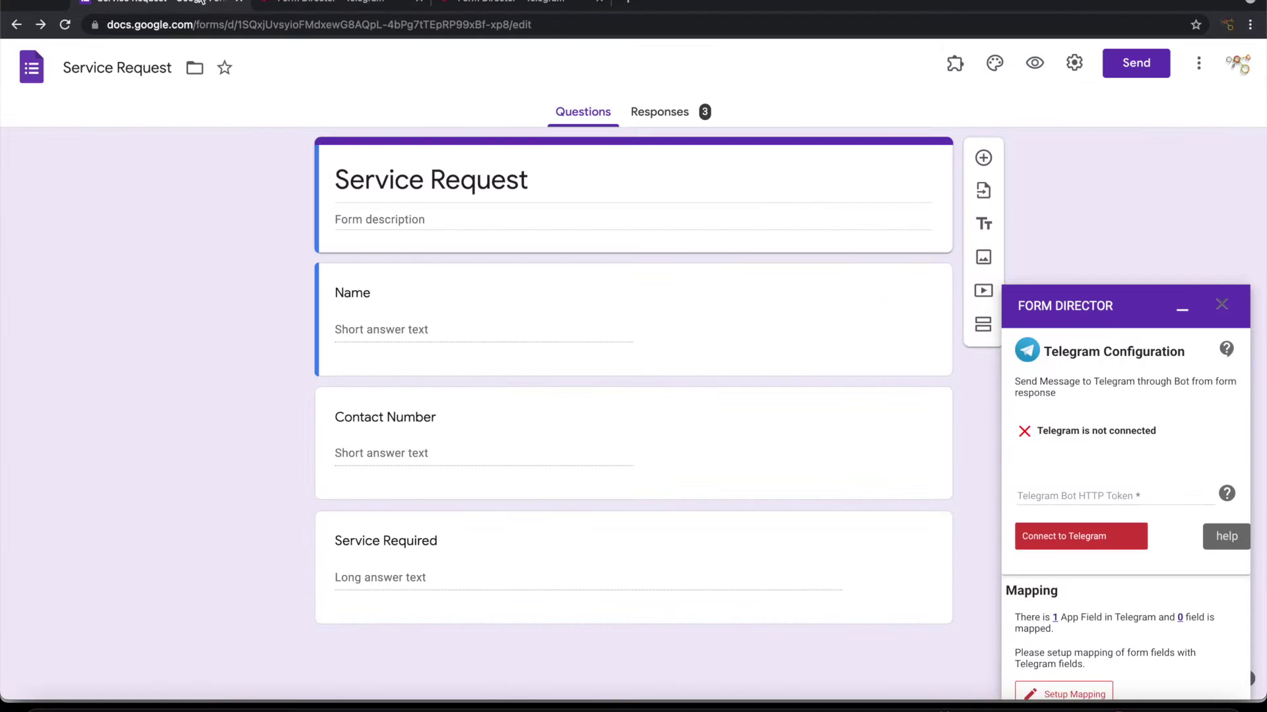
Step: Paste the bot token into Form Director and connect it to Telegram
click(1055, 500)
click(1055, 500)
key(ctrl+v)
click(1076, 542)
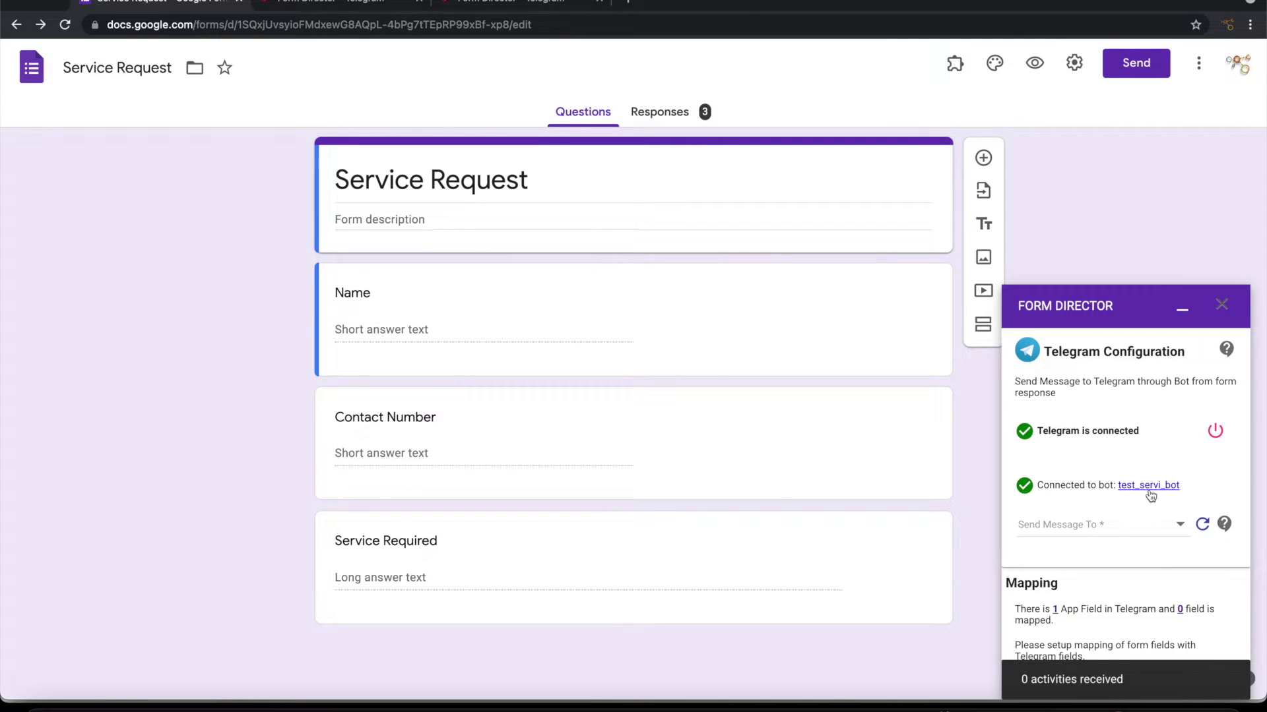
Step: Check the Send Message To recipient list, find it empty, and bring up Telegram
scroll(1107, 496, down, 1)
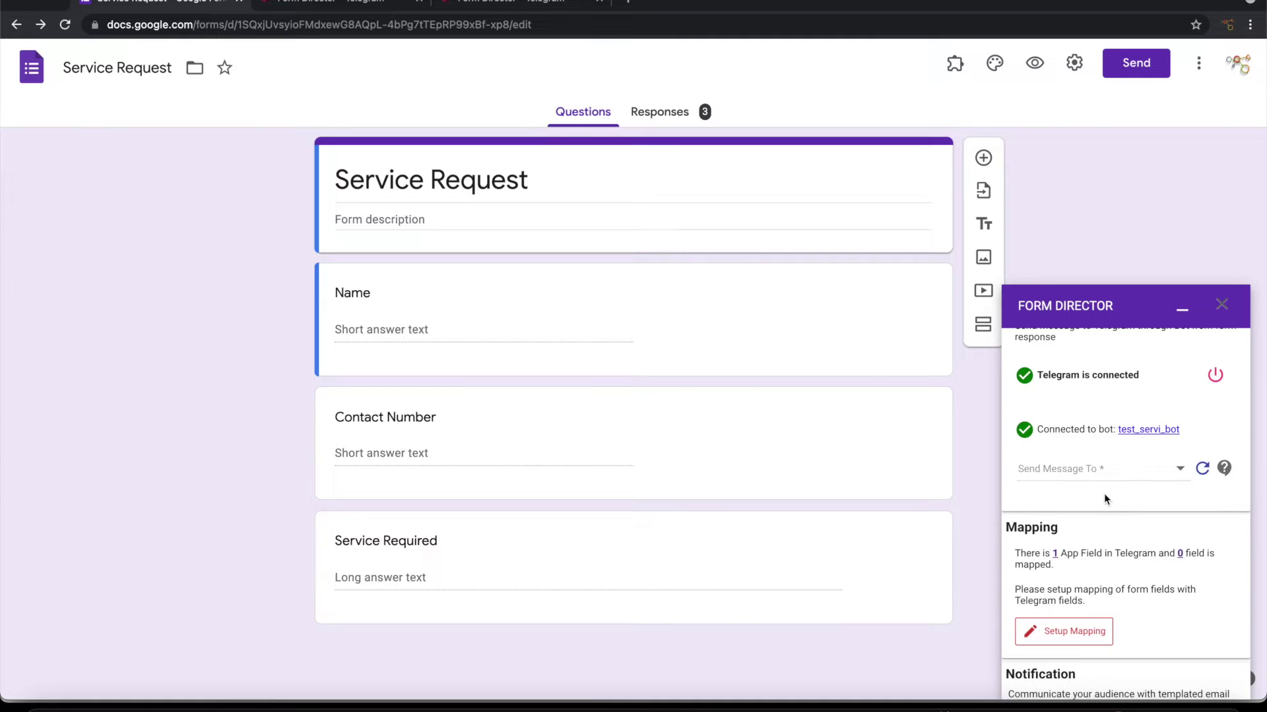
click(1105, 470)
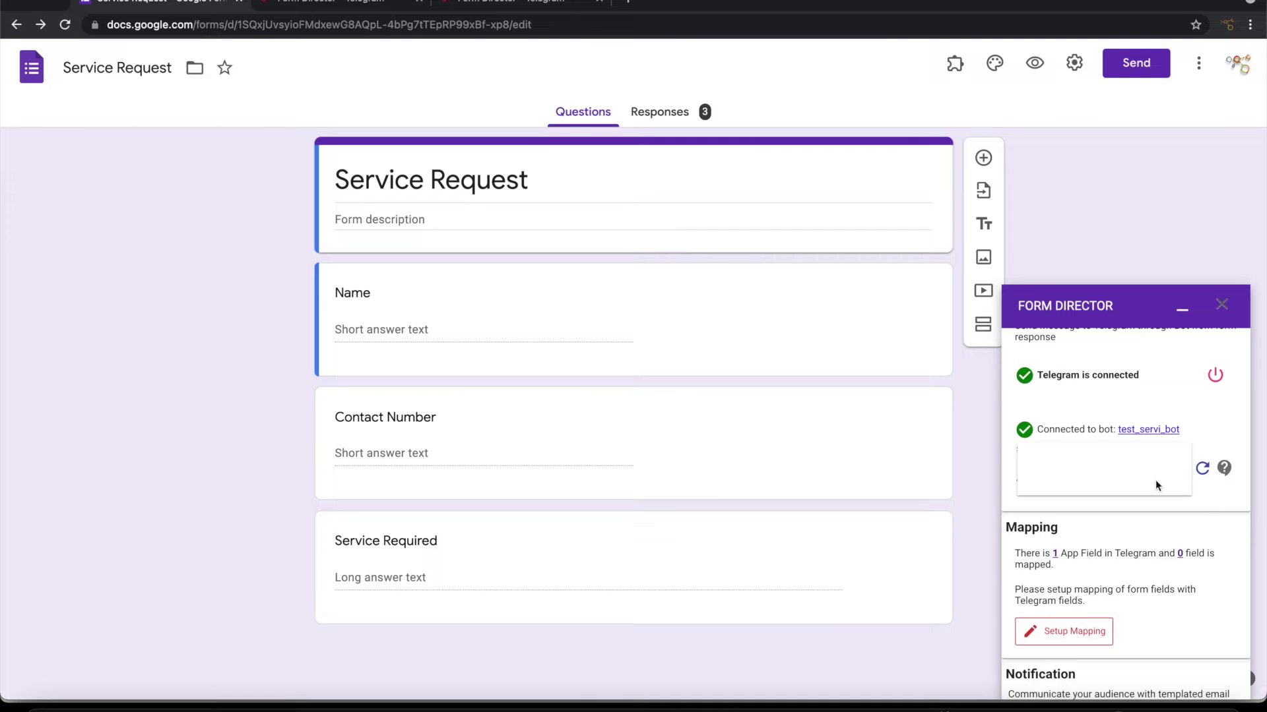
click(1211, 501)
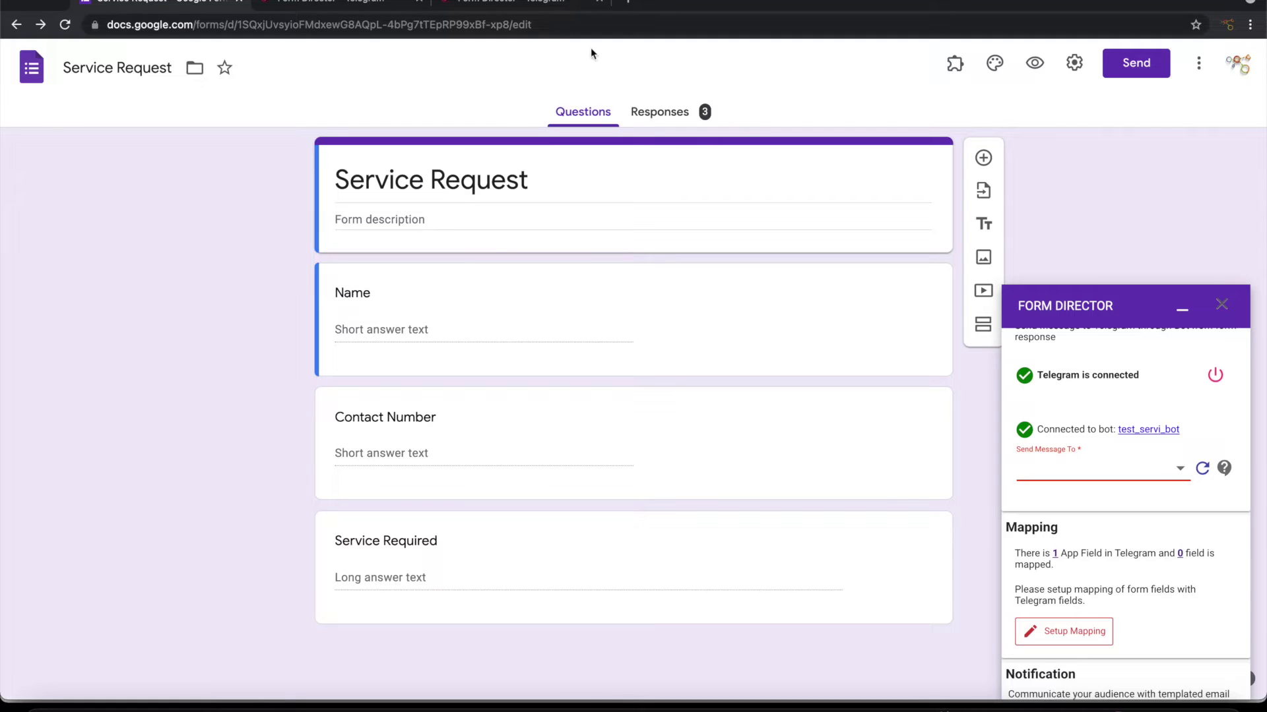
click(1102, 706)
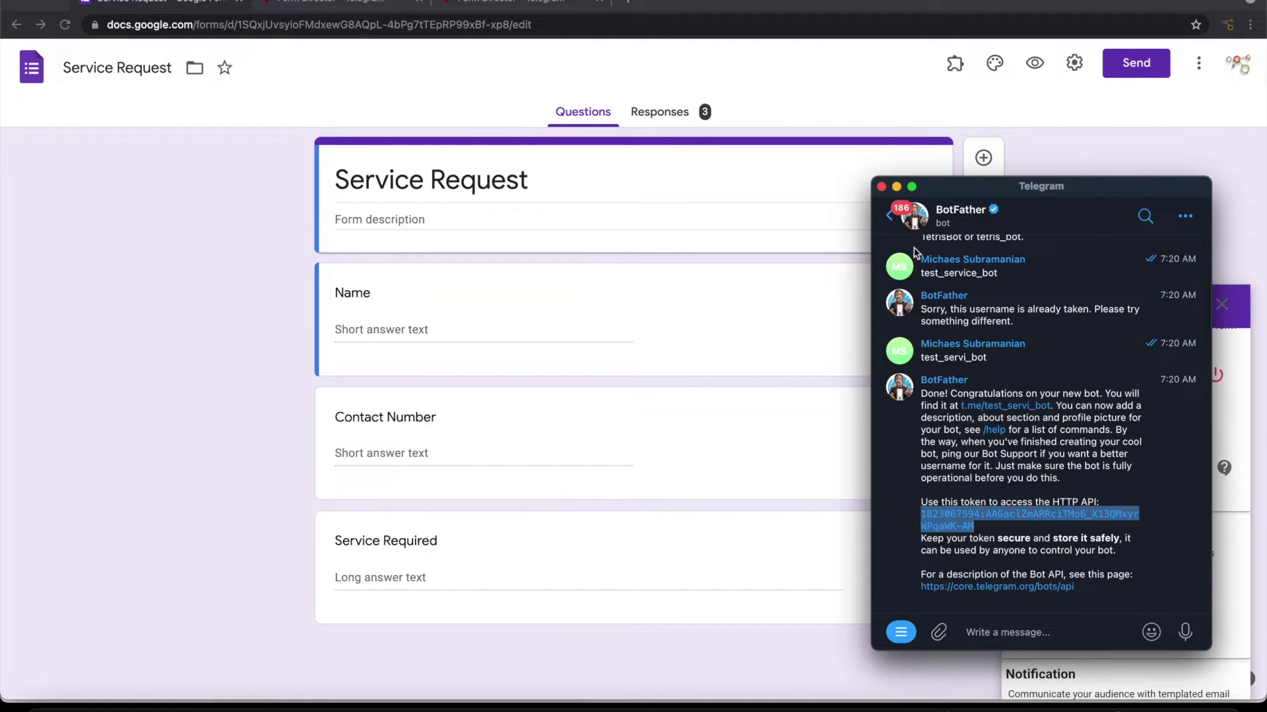
Step: Create a private Telegram channel named MyServiceRequests
click(894, 220)
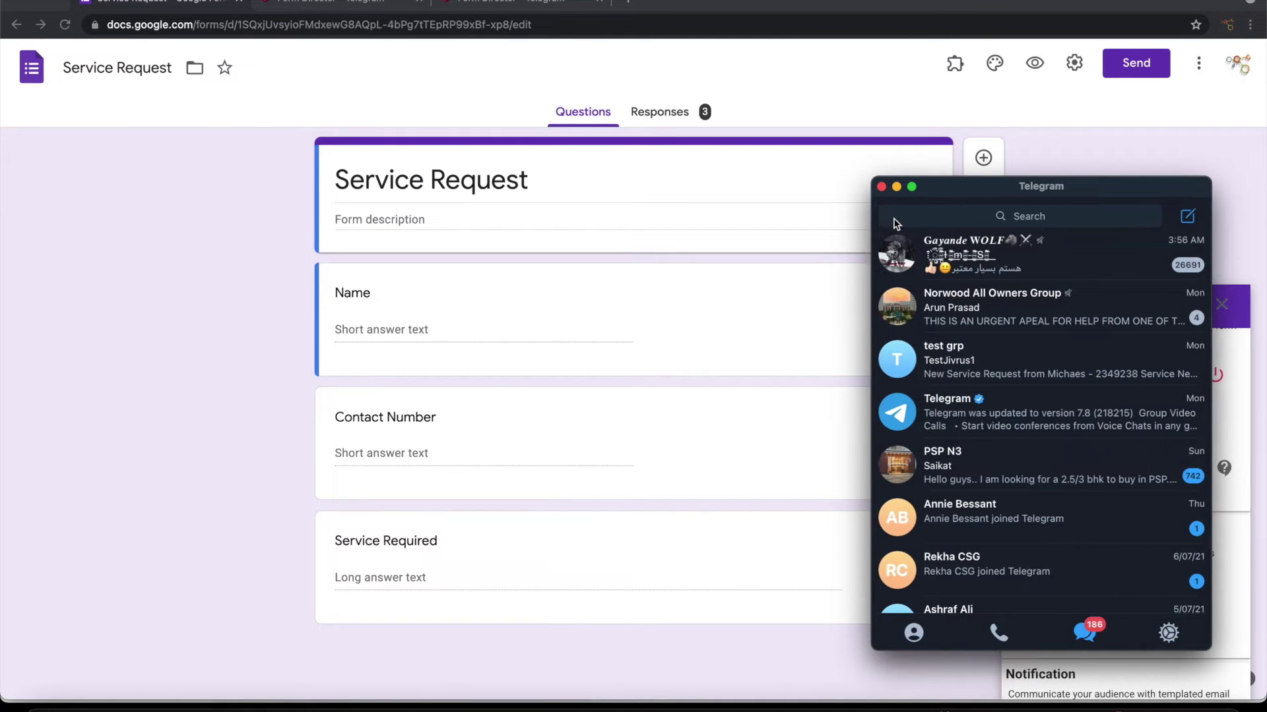
click(1186, 218)
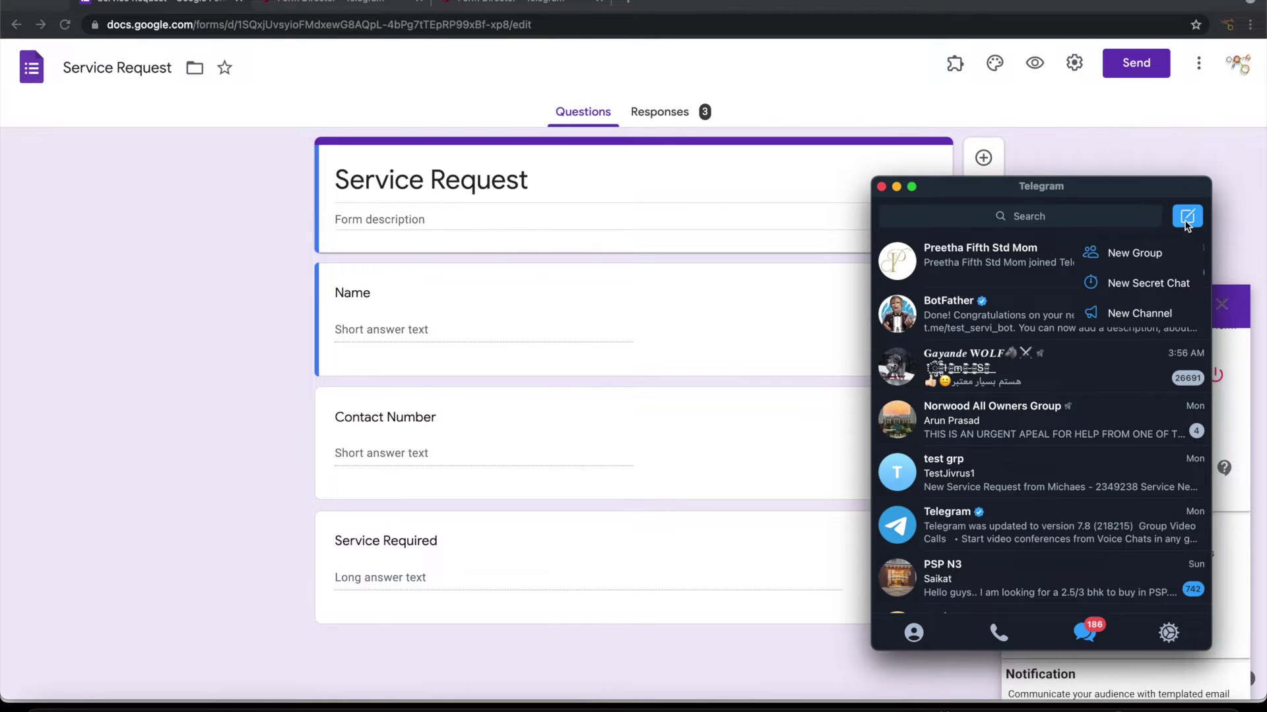
click(1123, 316)
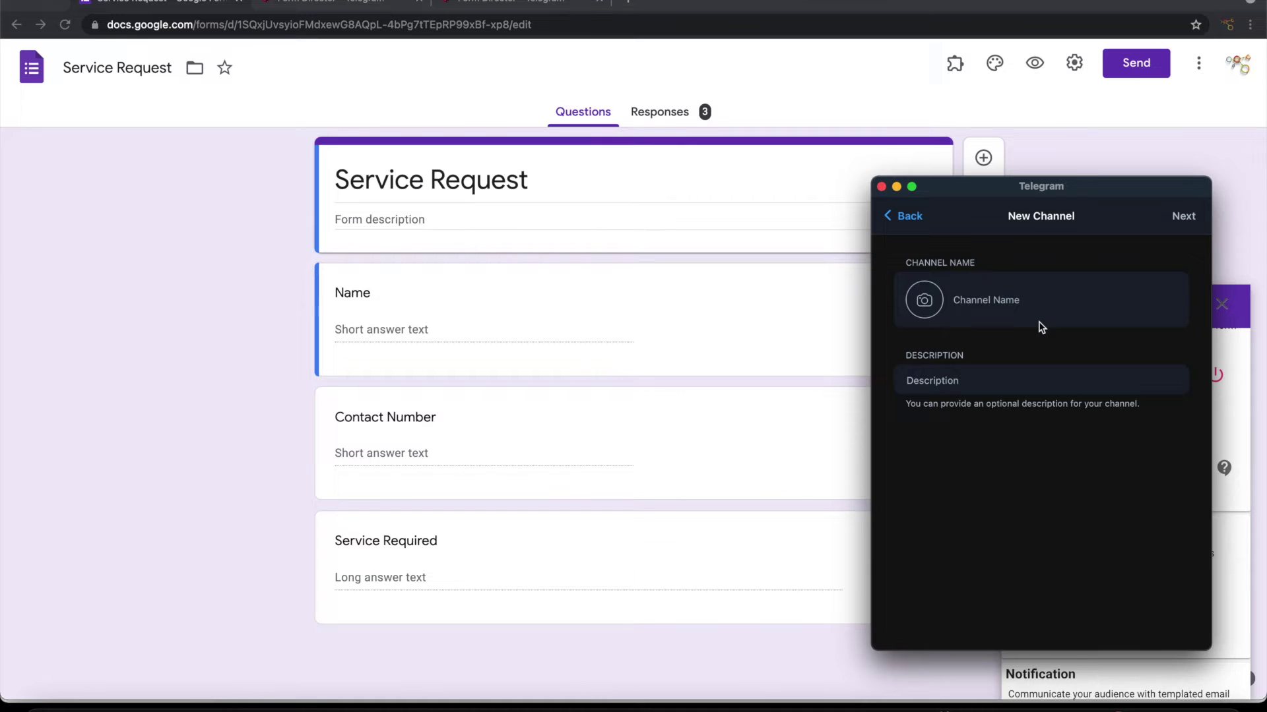
text(MySerq)
key(BackSpace)
text(viceRequests)
click(1178, 220)
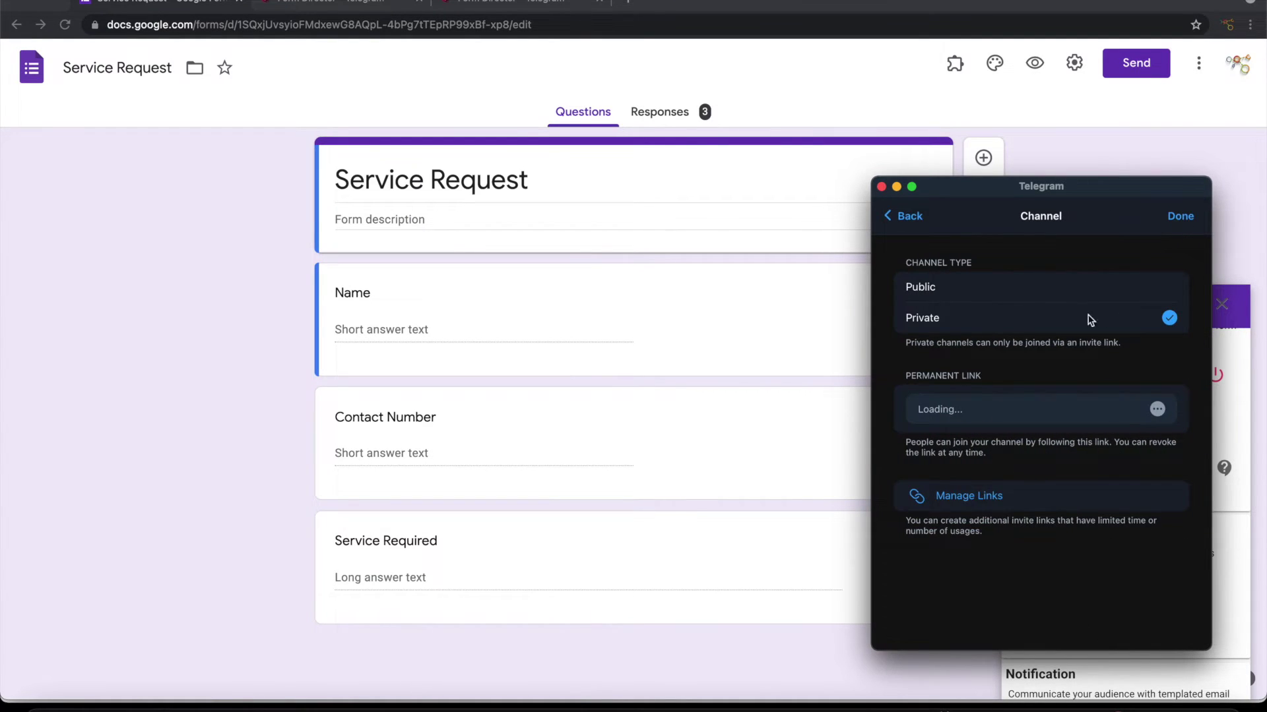
click(1179, 217)
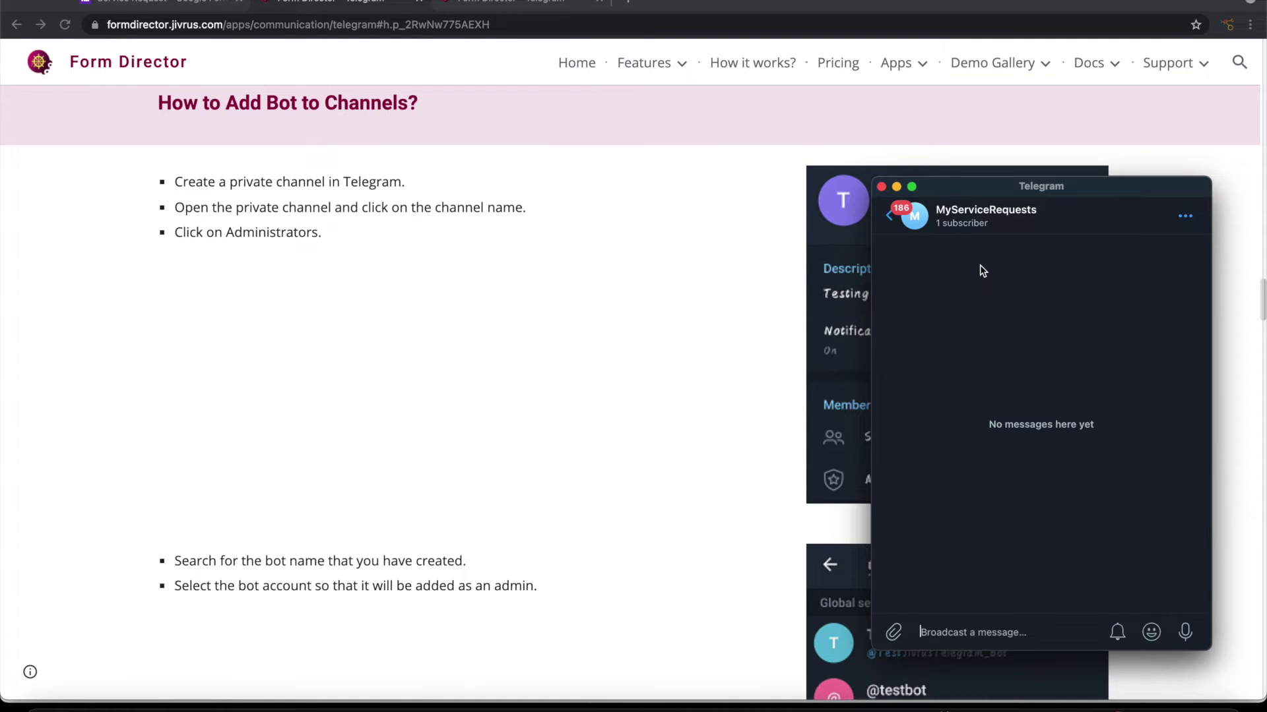
Step: From the MyServiceRequests channel's Administrators, search for 'test_servi' to add the bot as admin
click(984, 224)
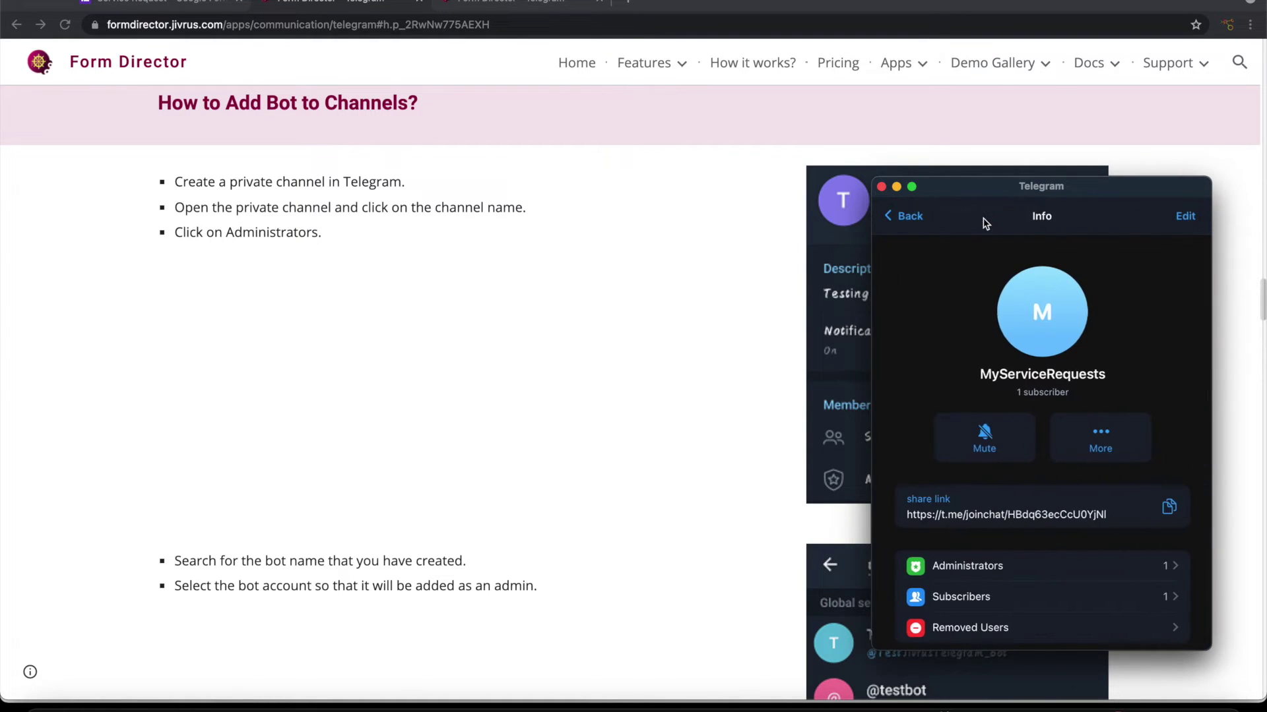
scroll(955, 533, down, 1)
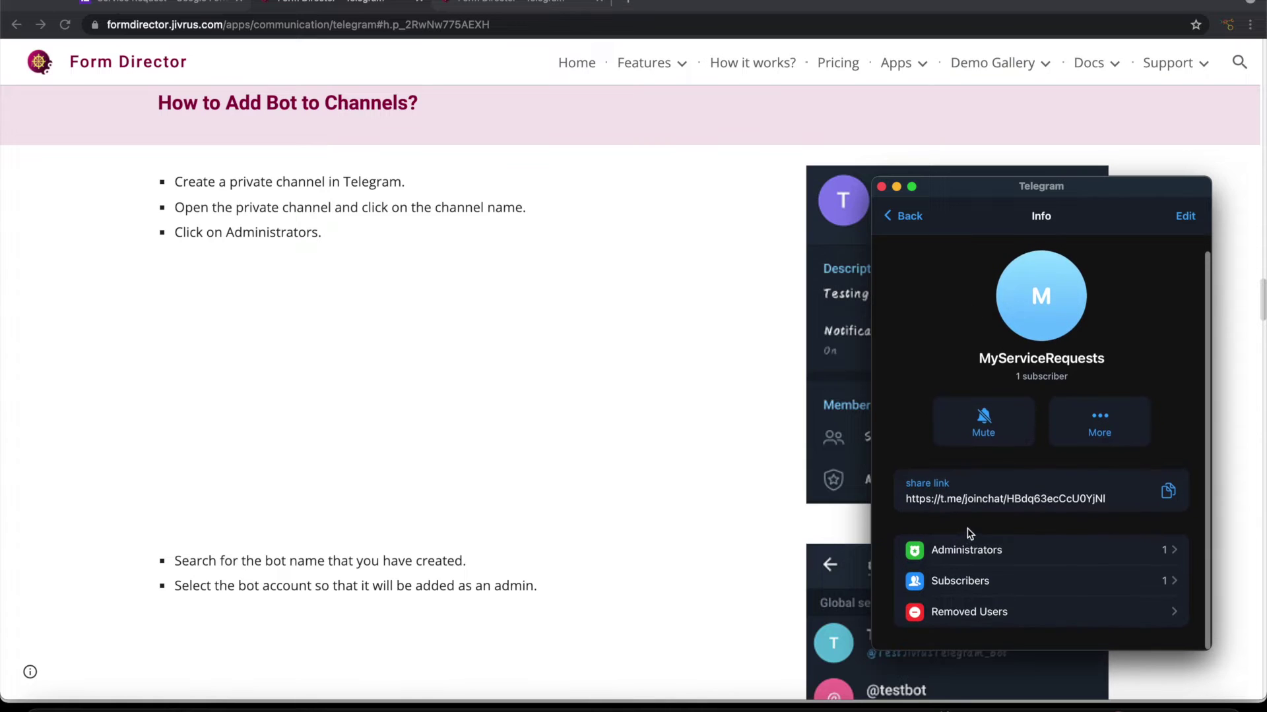
click(967, 553)
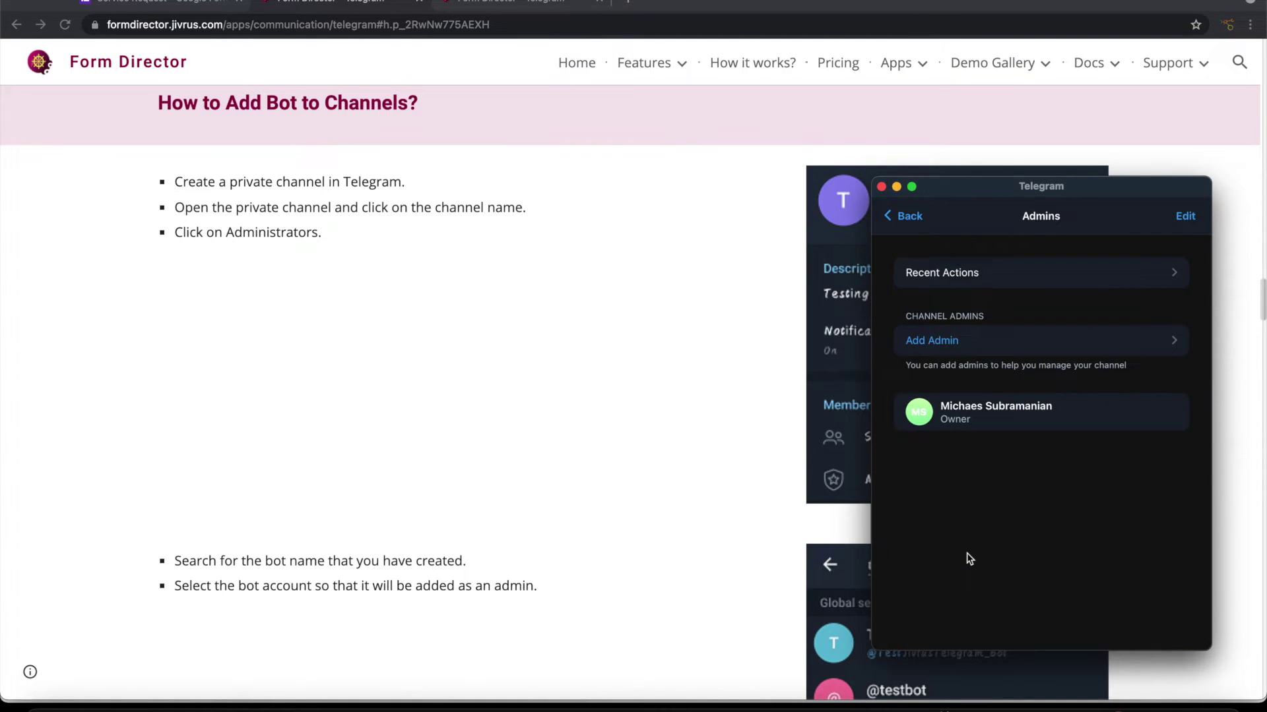
click(983, 340)
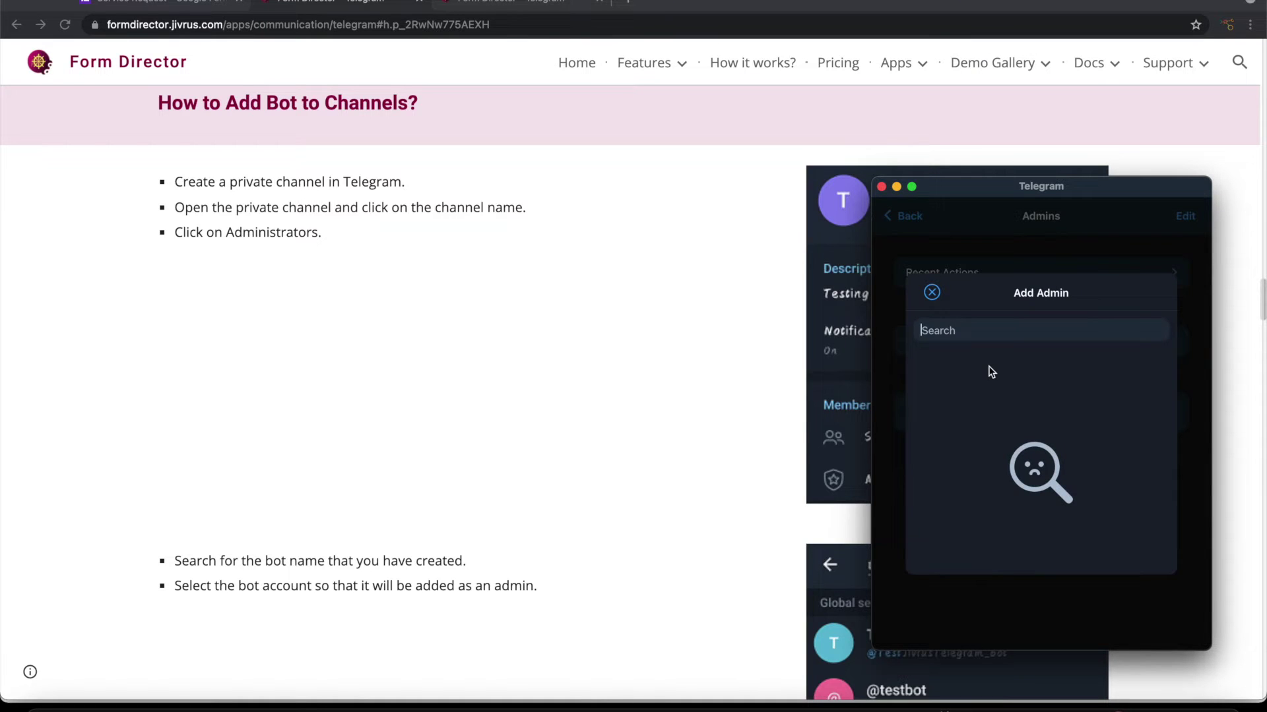
text(test)
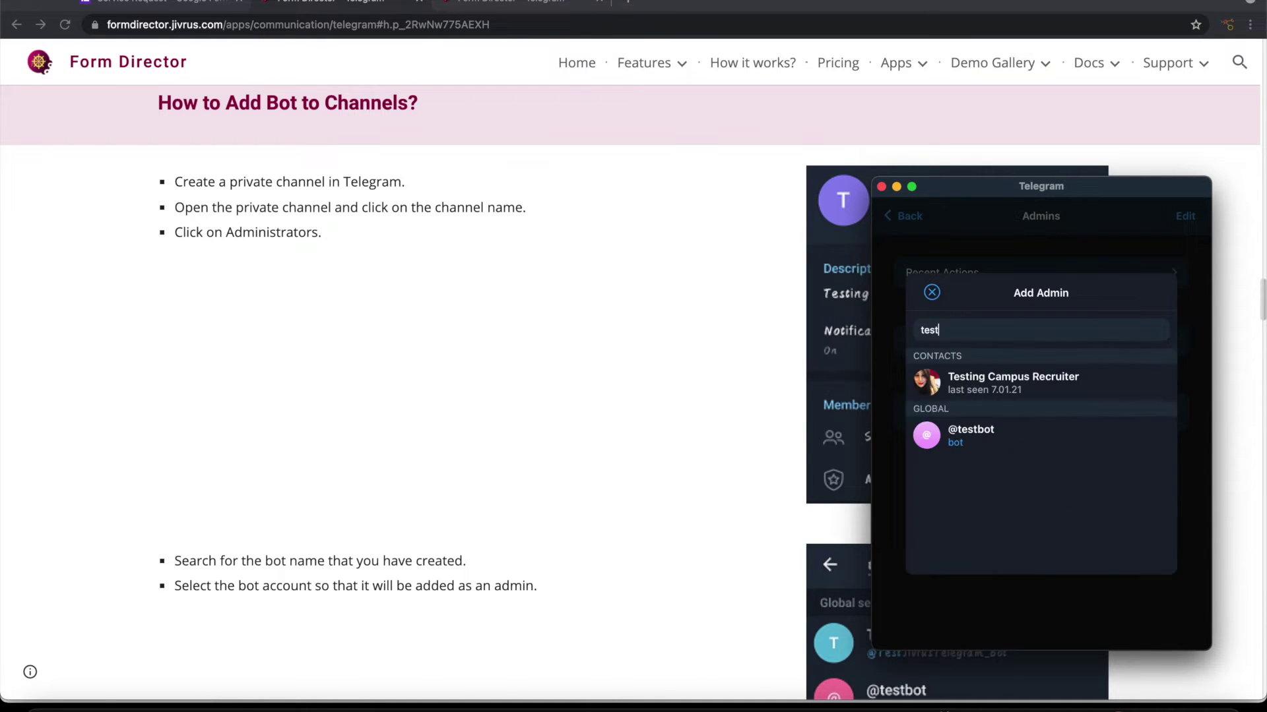
text(_servi)
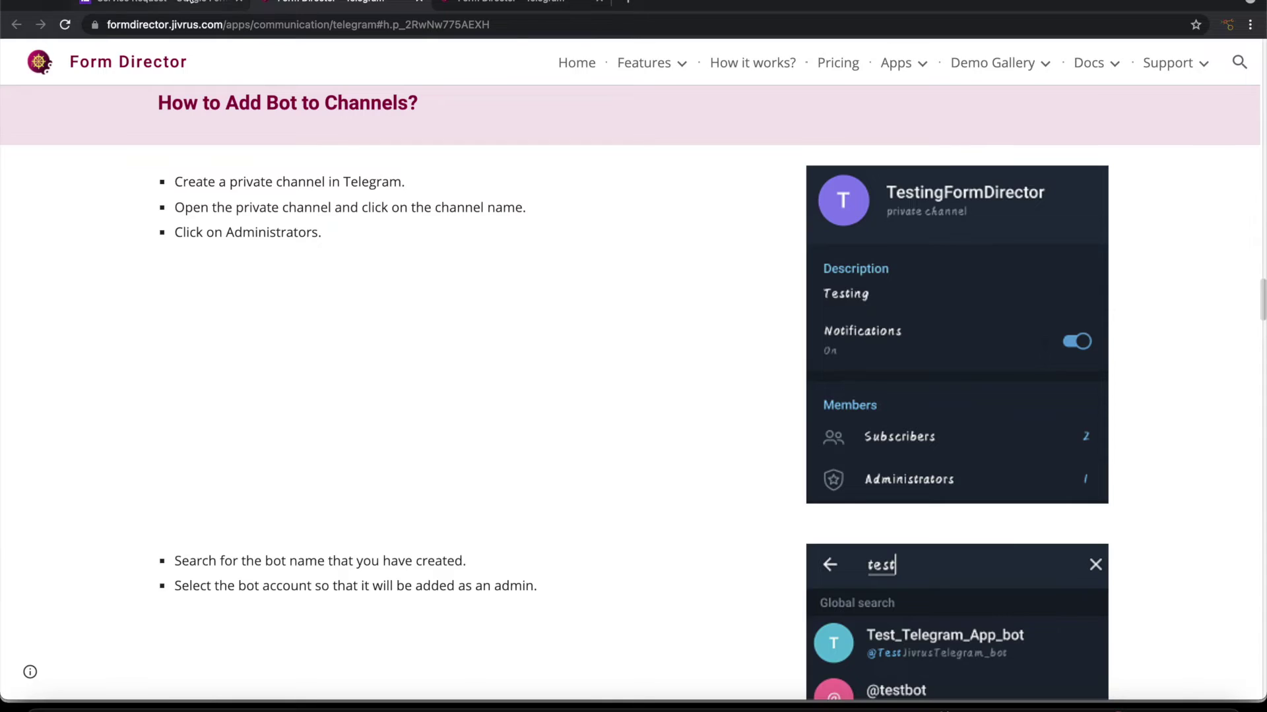
Step: Refresh Form Director's bot activity, find the recipient list still empty, and check Telegram
click(184, 3)
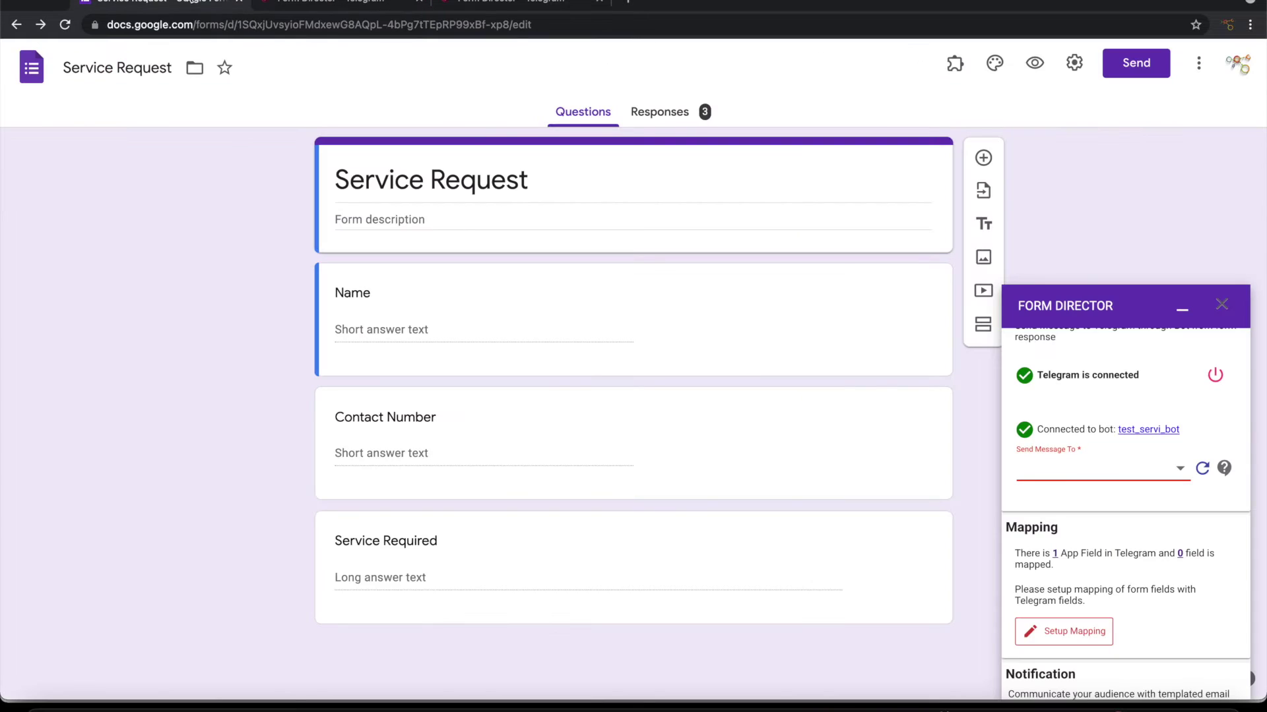
click(1202, 469)
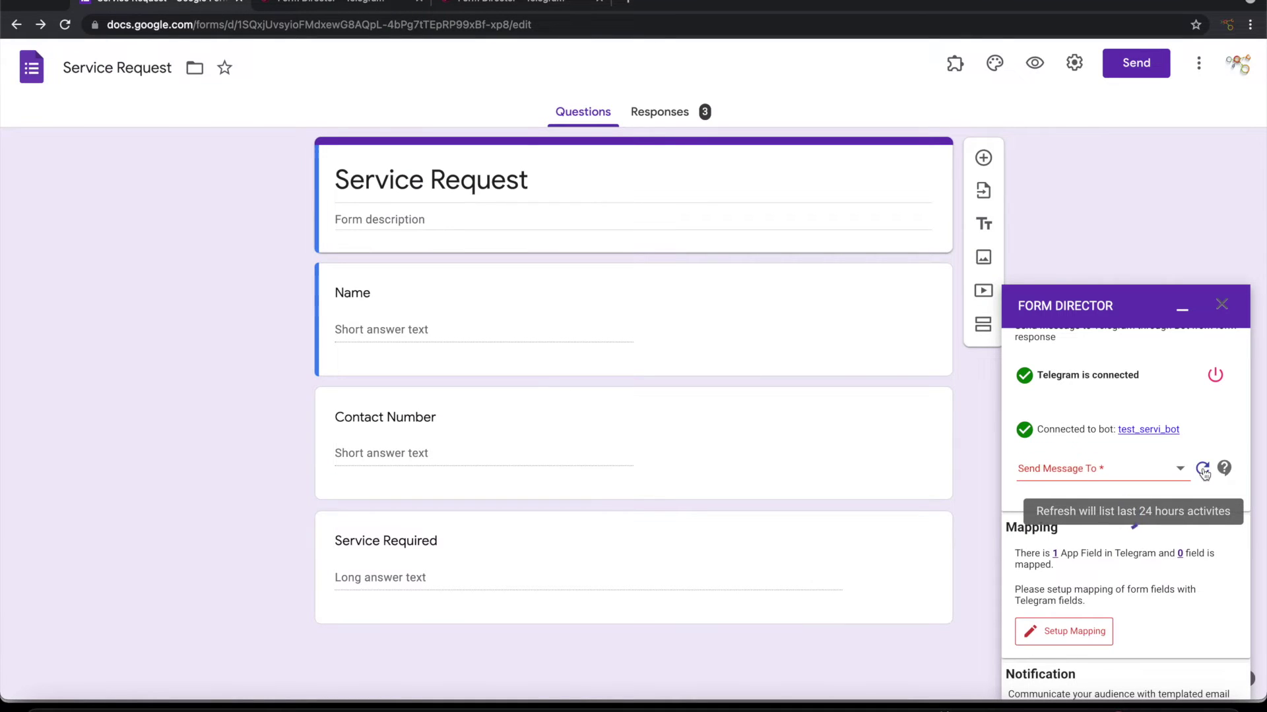
click(1152, 472)
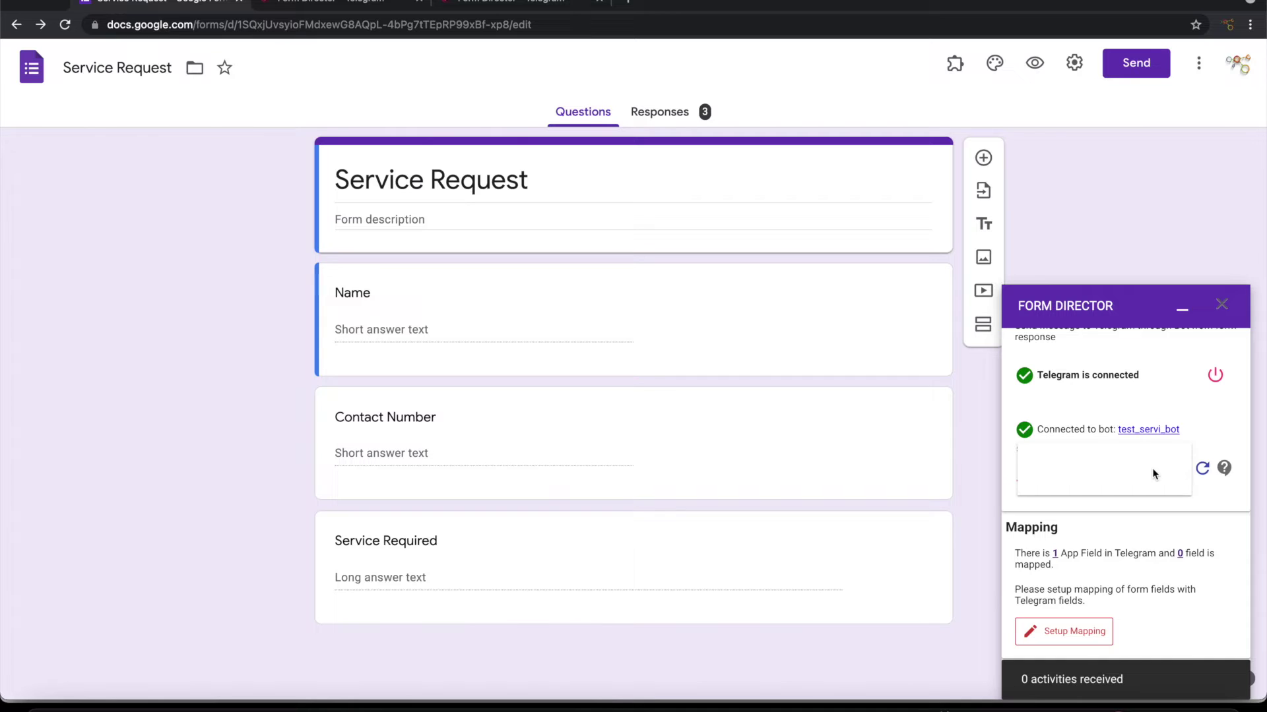
click(1201, 469)
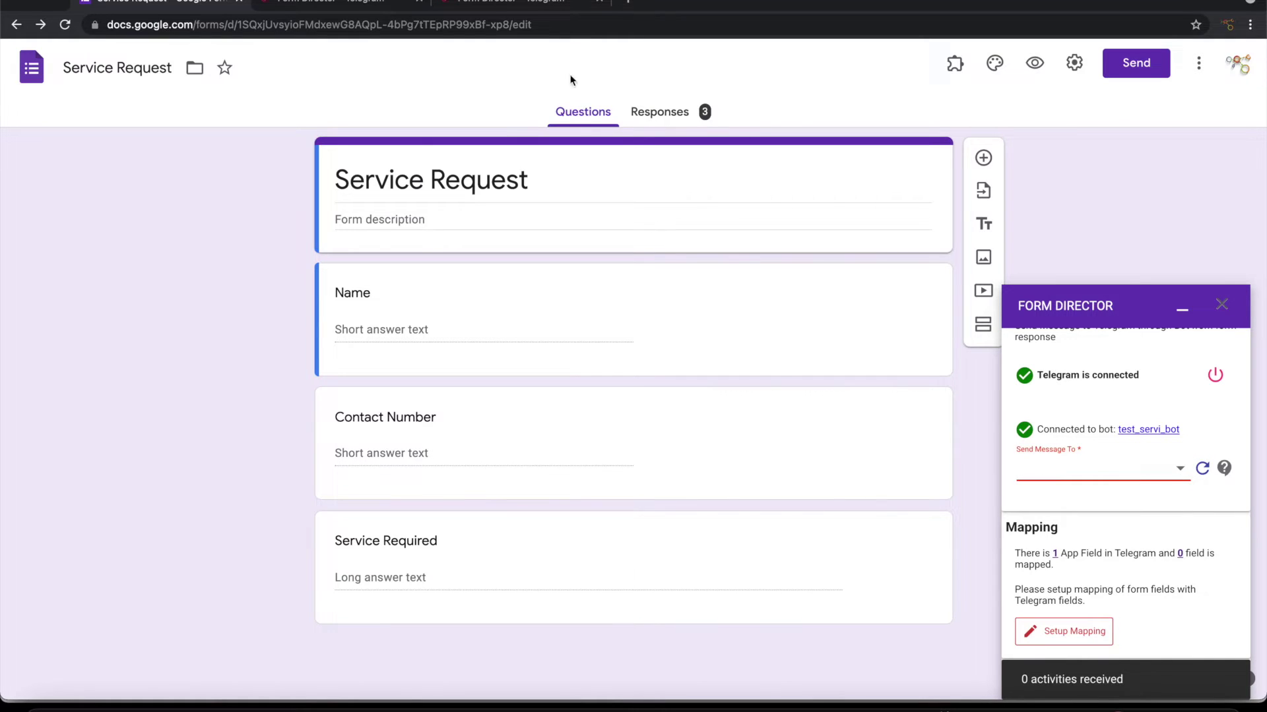
click(1108, 707)
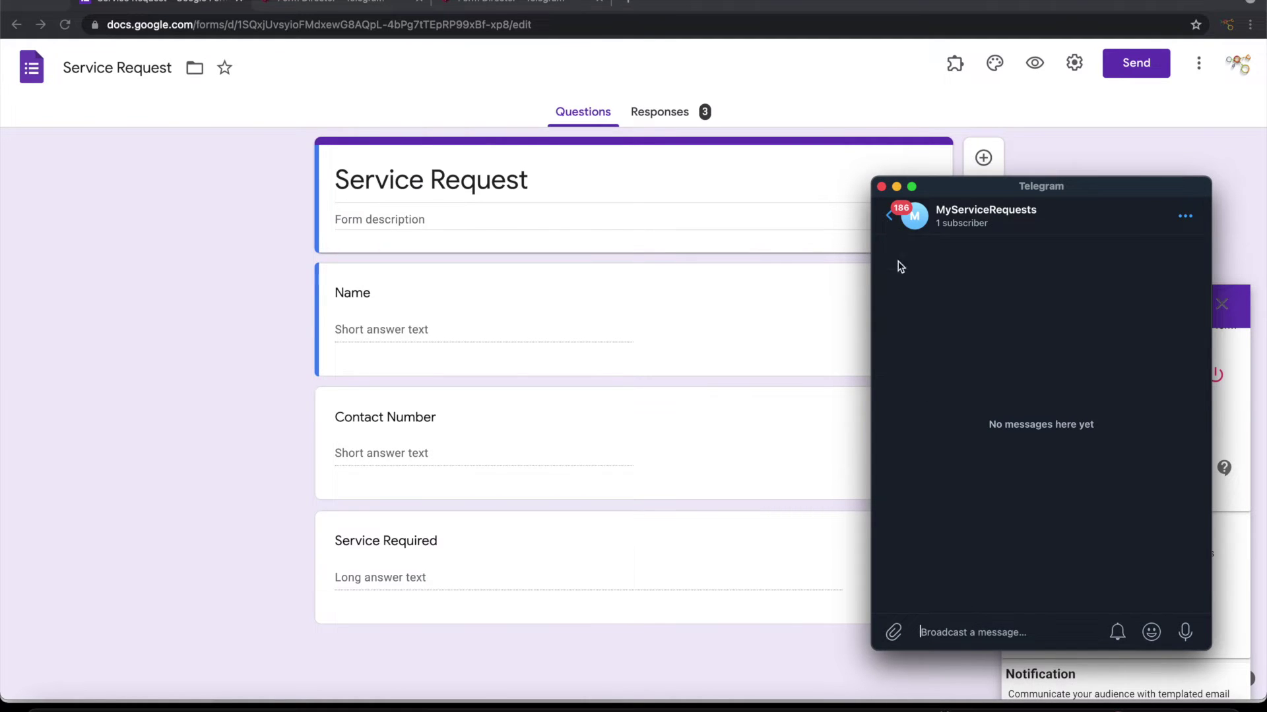
Step: Refresh again and choose MyServiceRequests(channel) as the Send Message To recipient
click(243, 2)
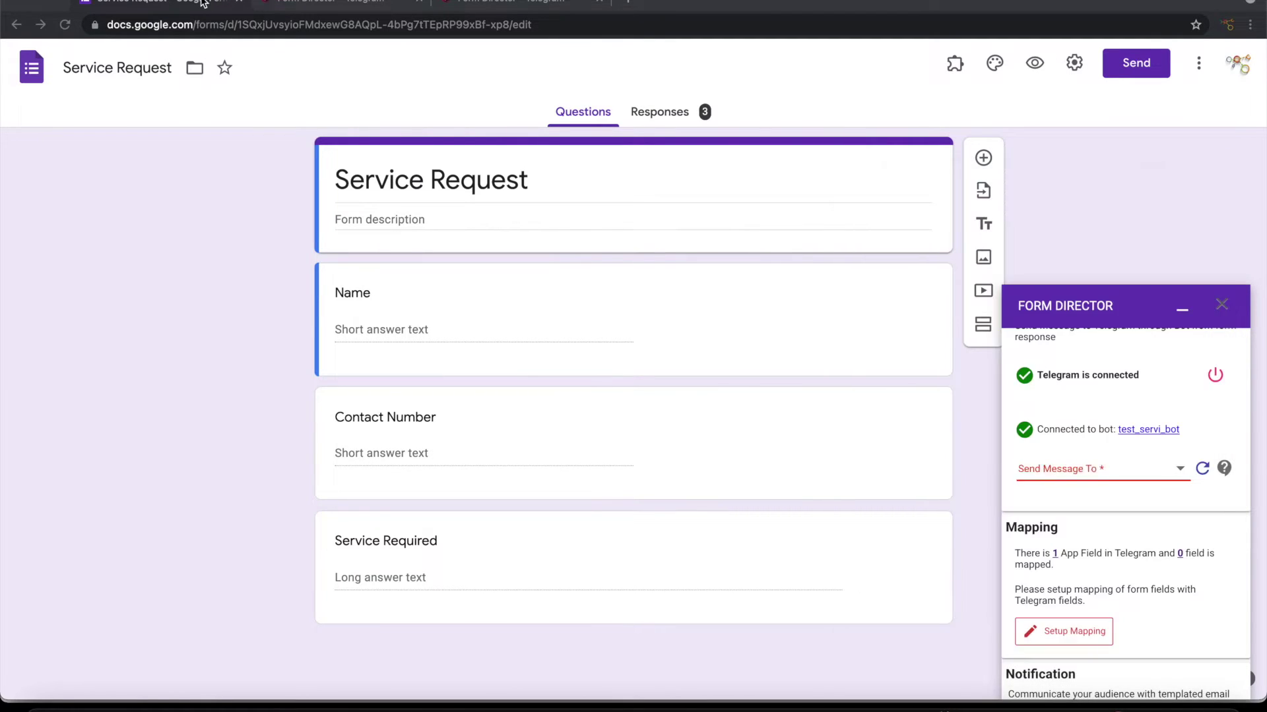
click(1202, 469)
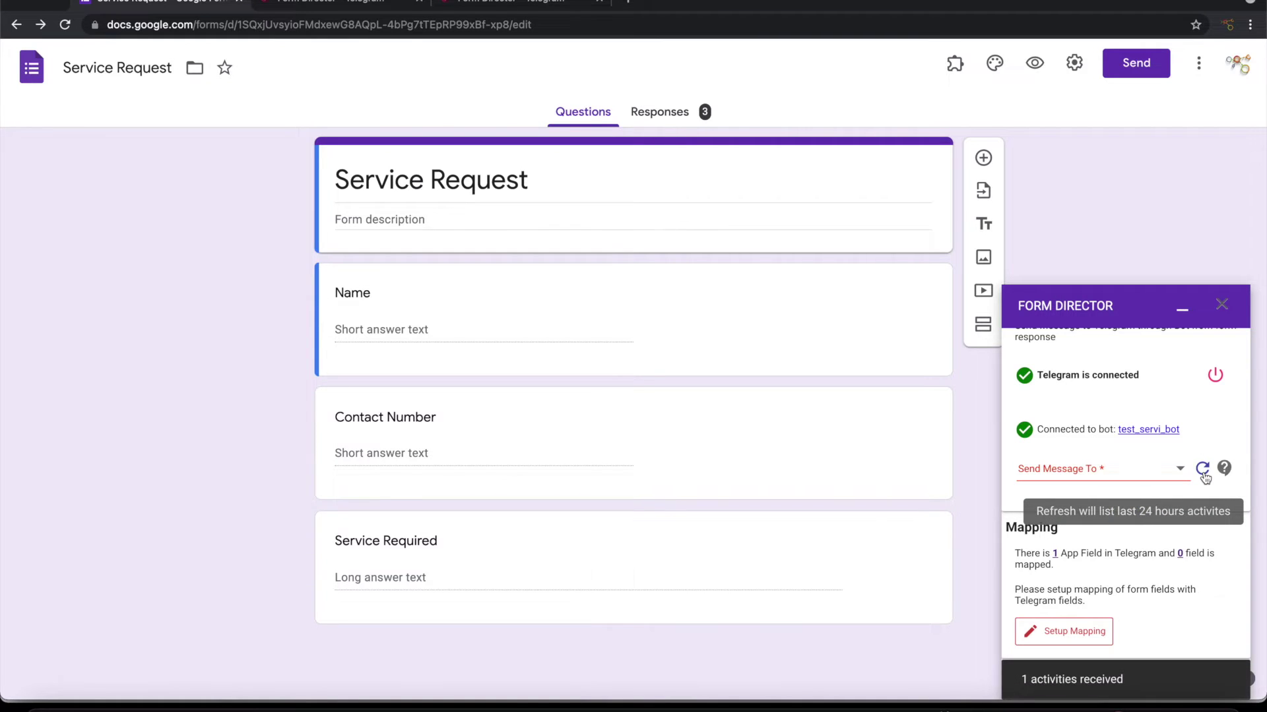
click(1120, 477)
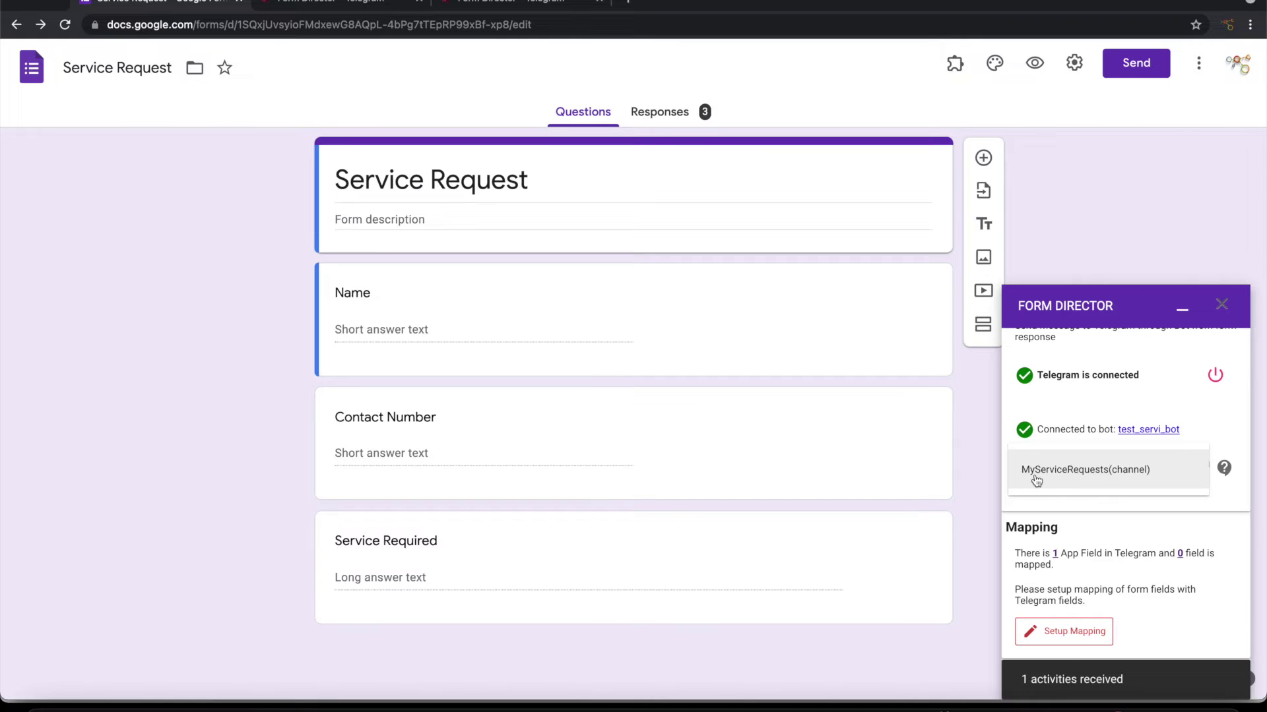
click(1115, 474)
scroll(1156, 497, down, 3)
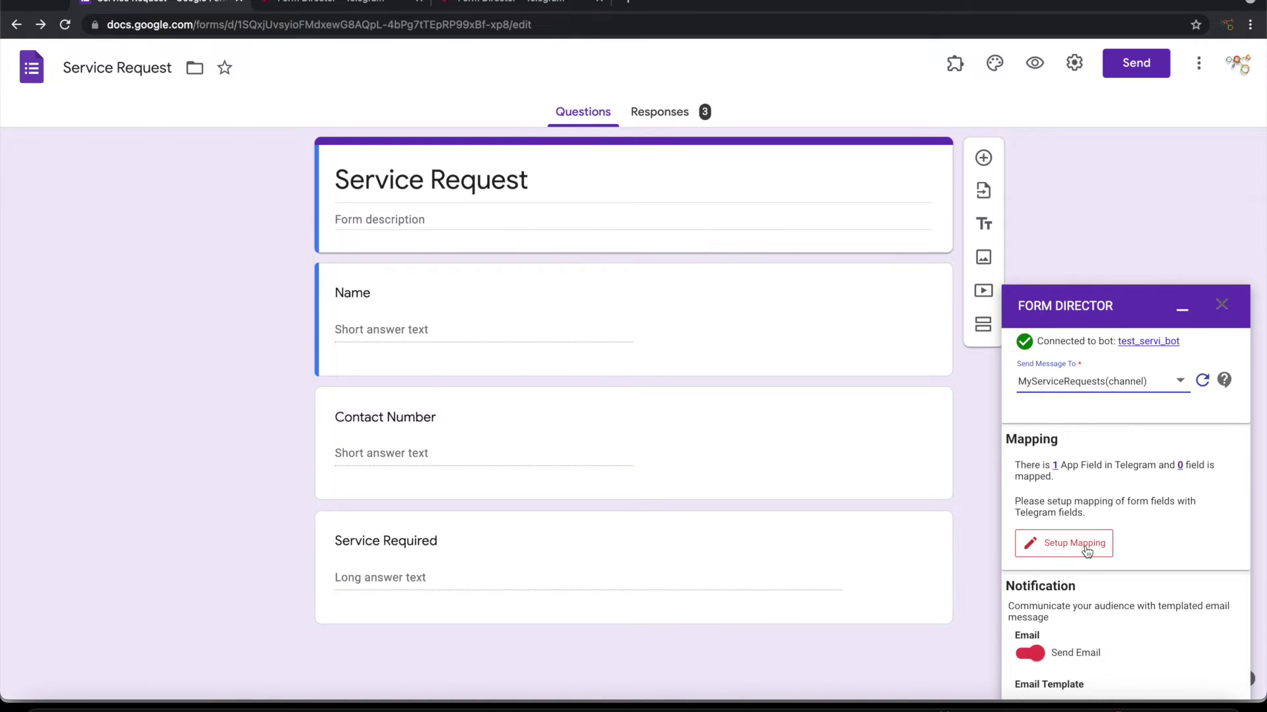
scroll(1078, 550, down, 2)
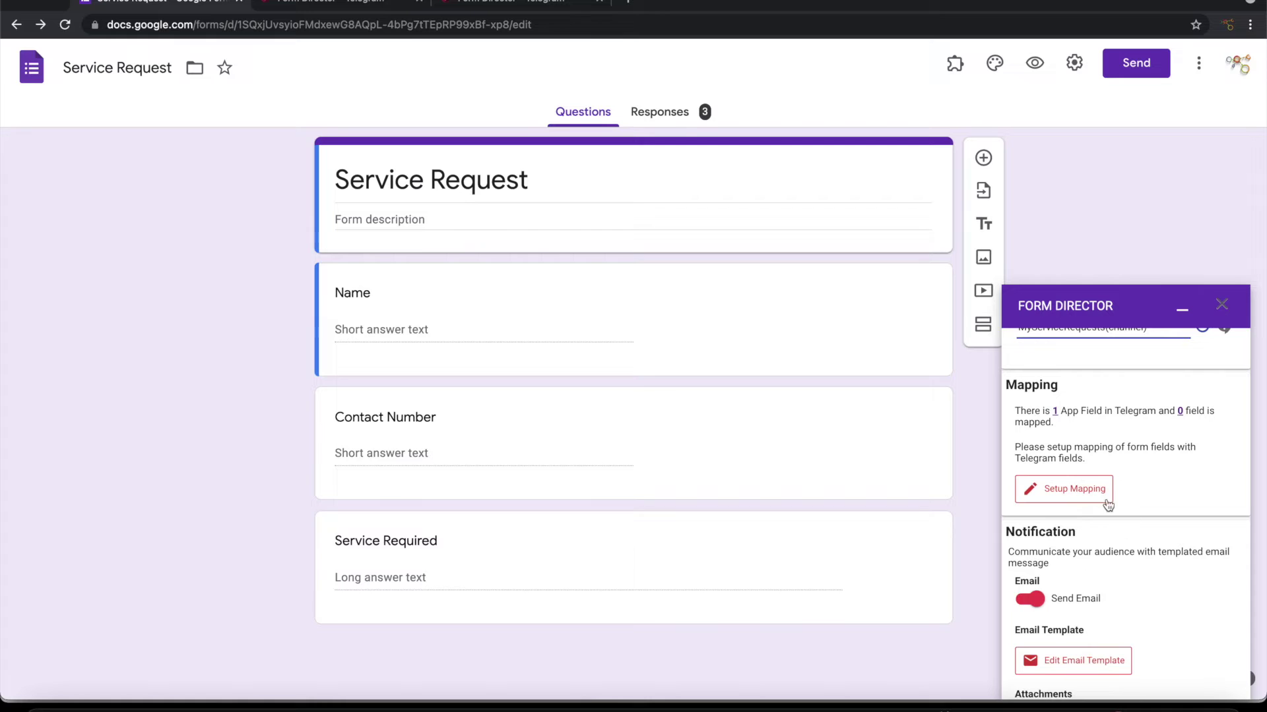
Step: Add a field mapping for the Telegram Message field, set to Templated
click(1082, 505)
click(328, 321)
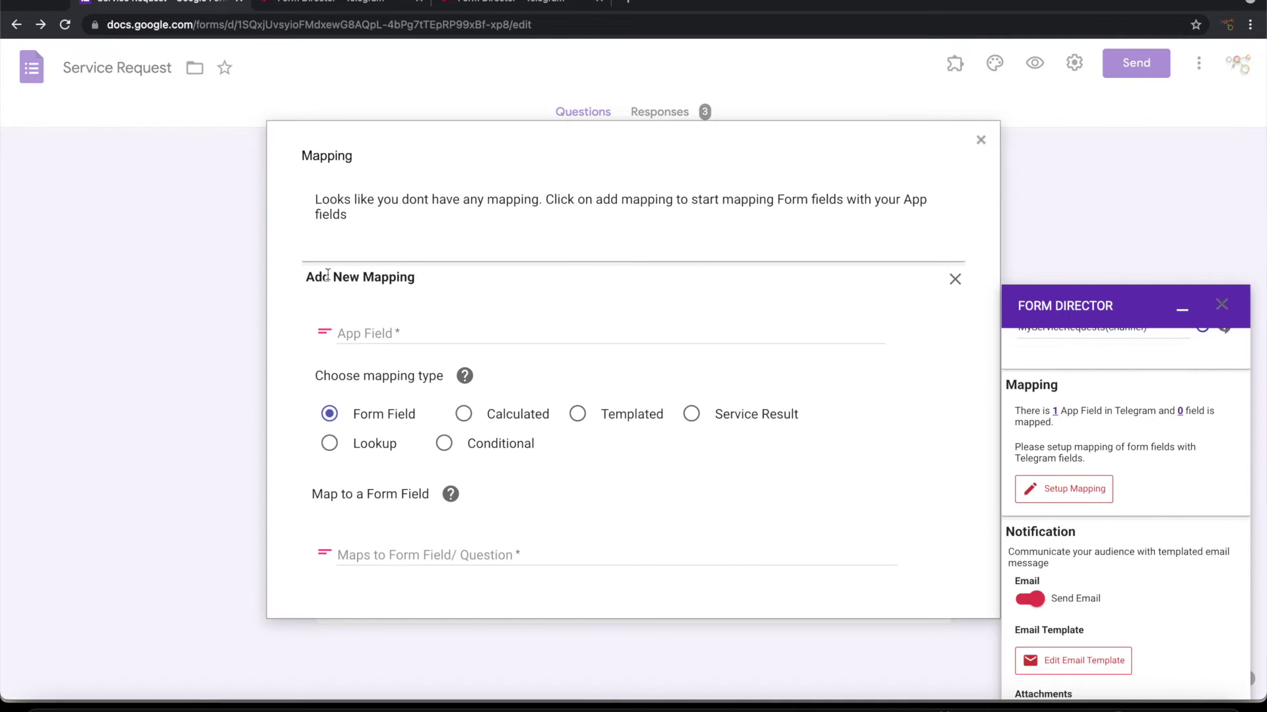
click(410, 332)
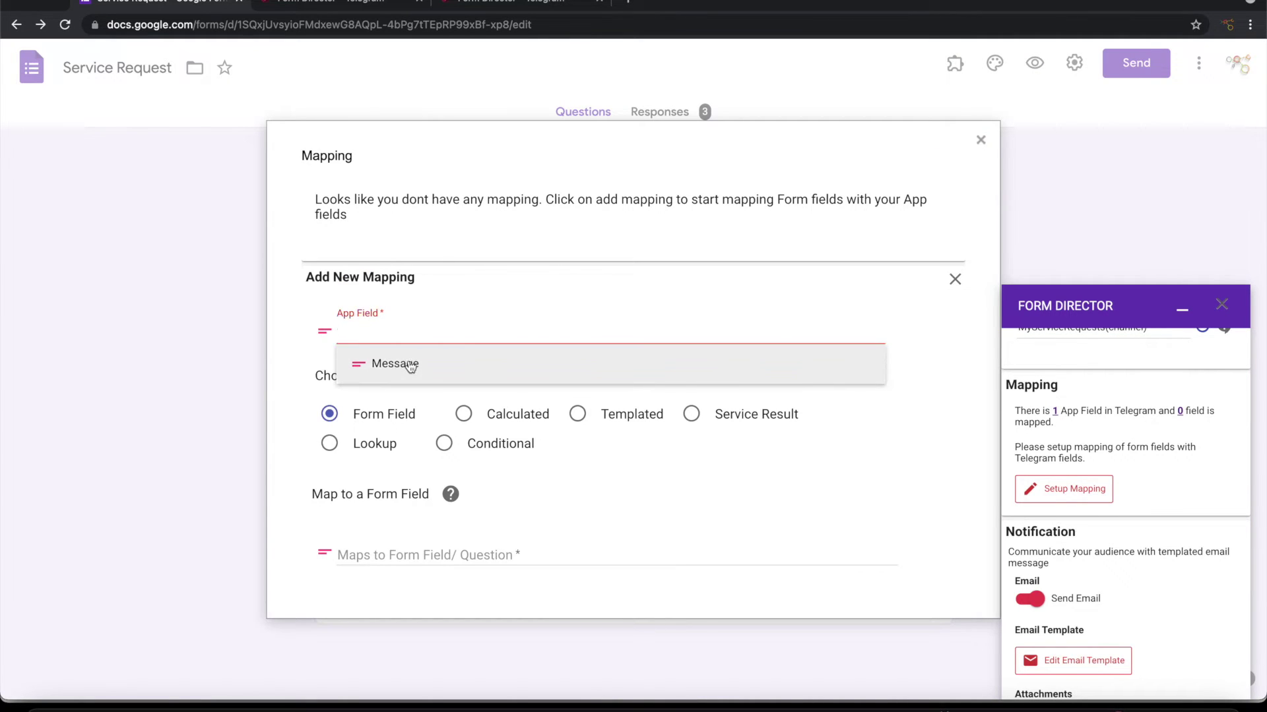
click(409, 363)
click(607, 423)
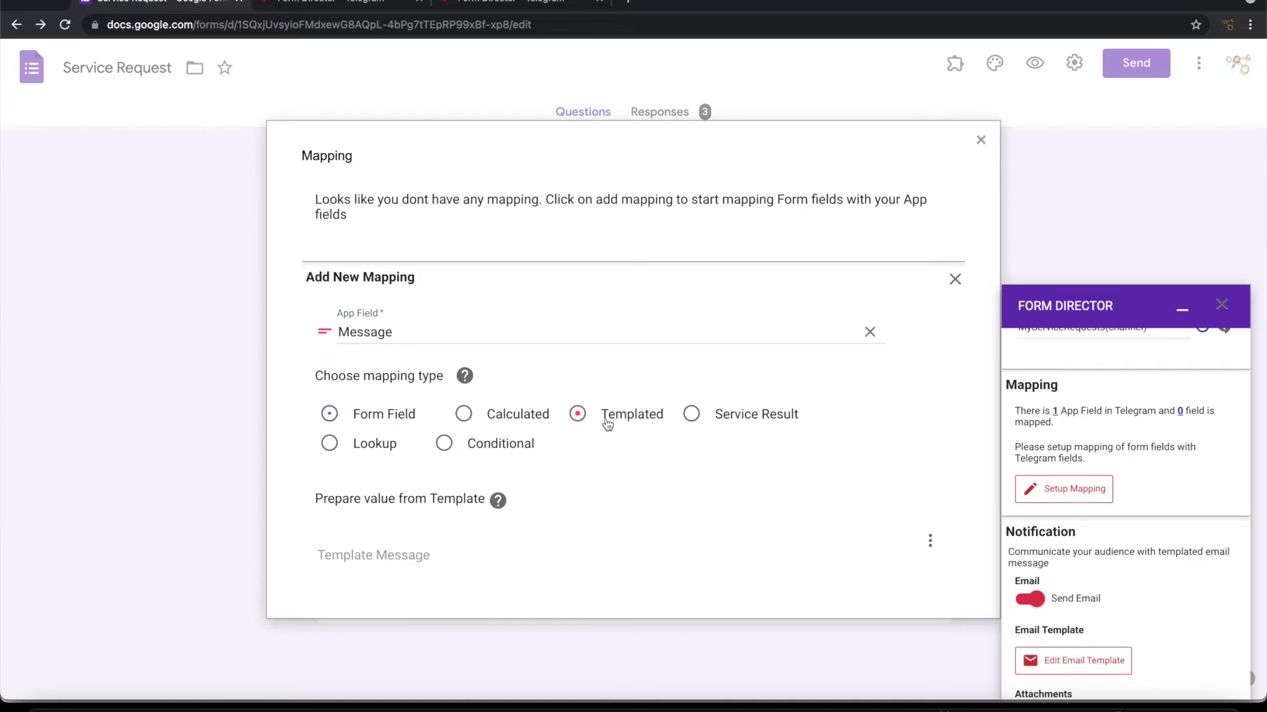
scroll(597, 399, down, 3)
Step: Write the template 'New Service Request from ${Name} - ${Contact Number}', 'Service Info:' ${Service Required}, and save it
click(566, 357)
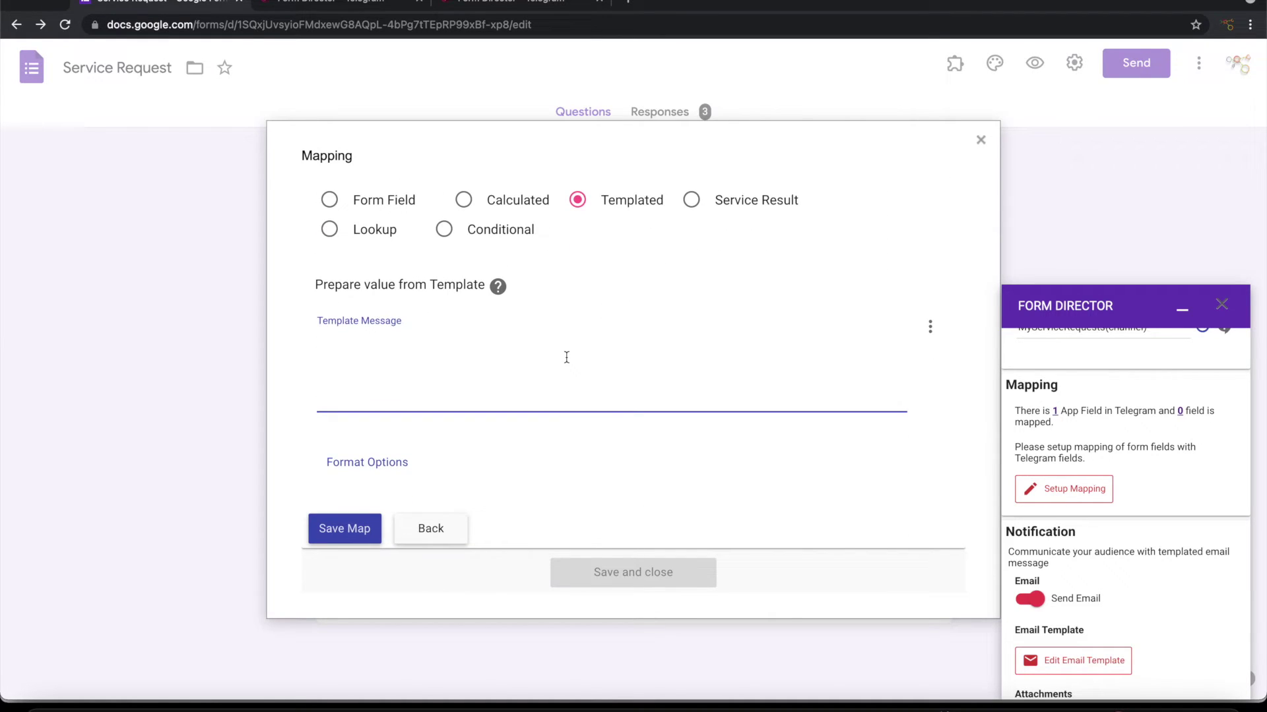
text(New Service Request from)
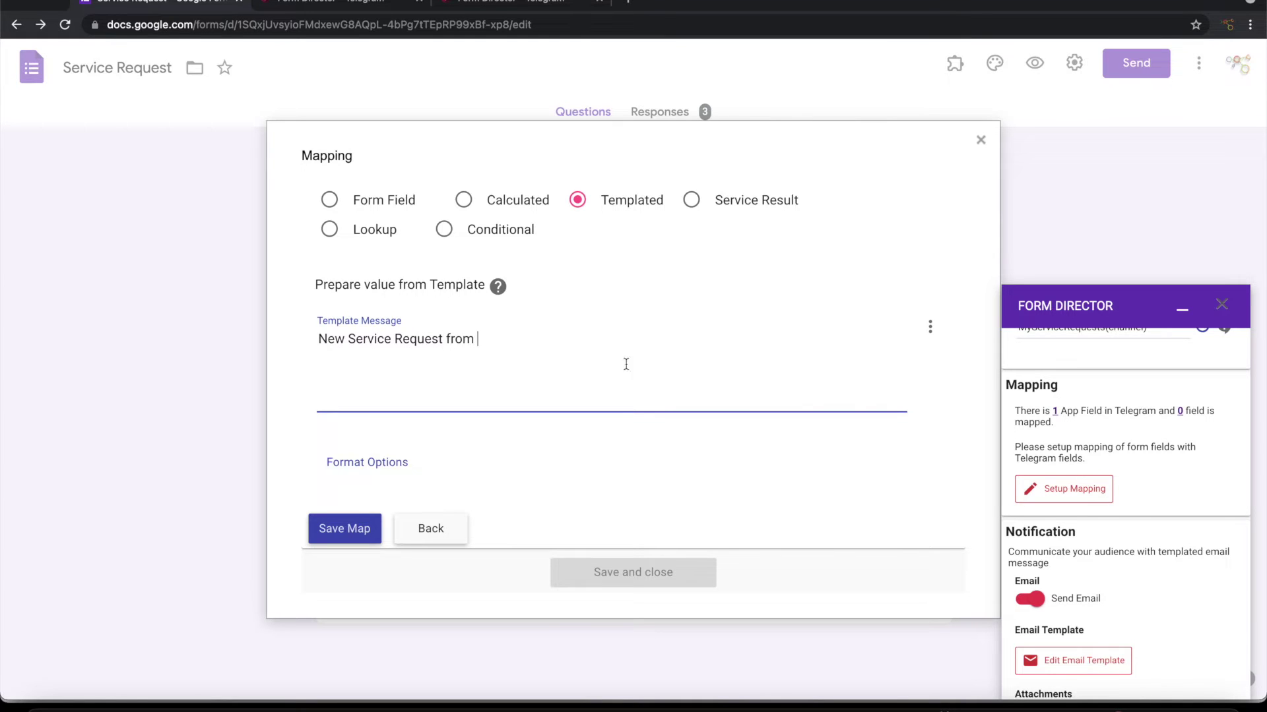
click(930, 327)
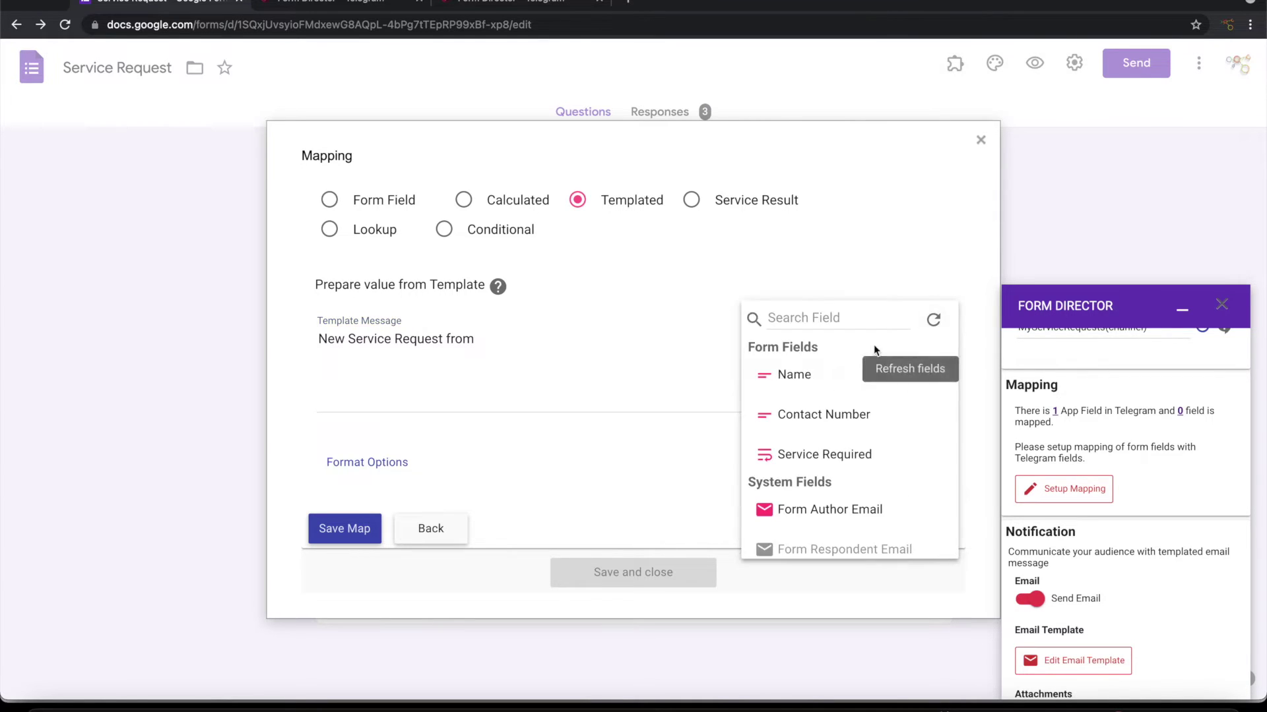
click(811, 376)
text(-)
click(931, 326)
click(823, 415)
key(Return)
text(S)
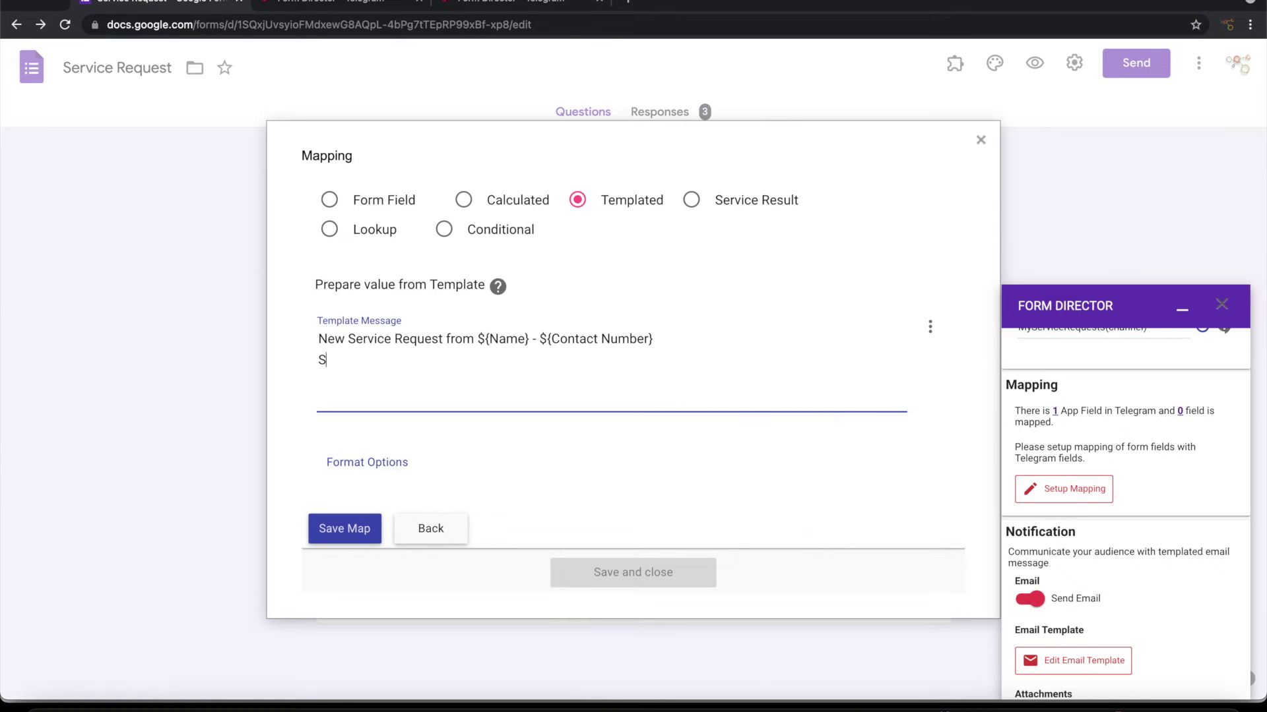
text(ervice Info:)
key(Return)
click(930, 326)
click(820, 453)
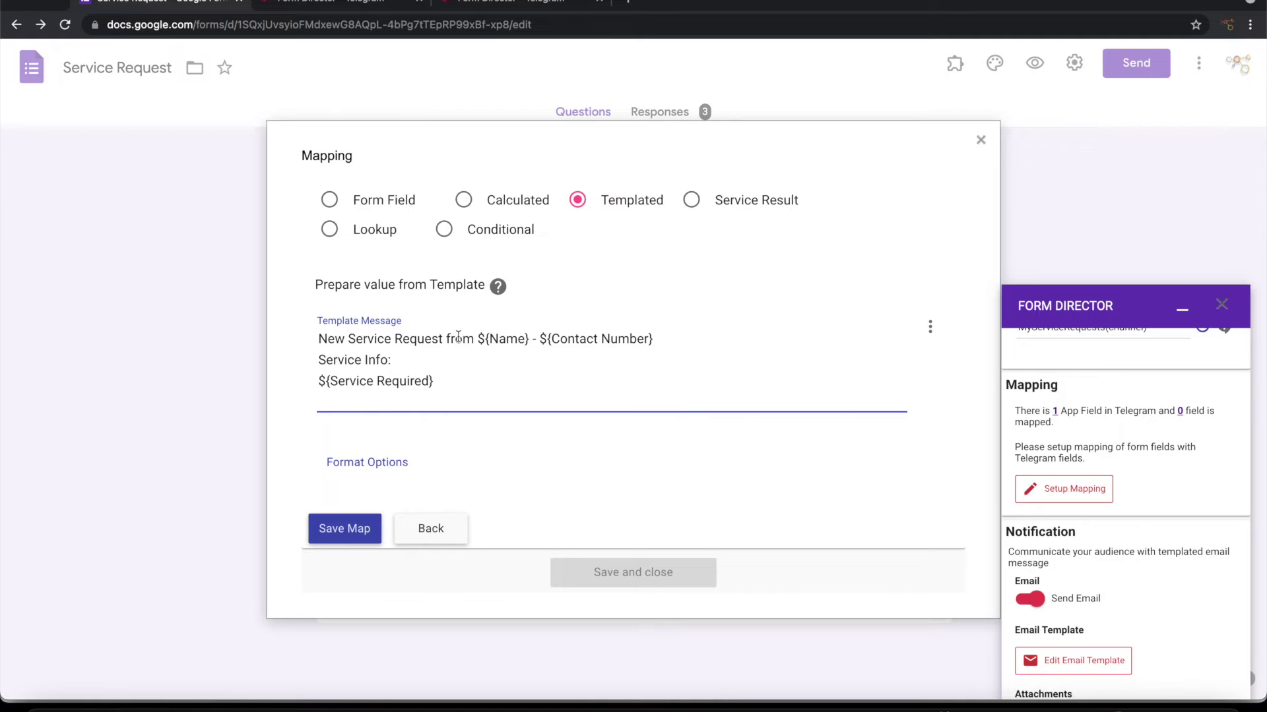
click(349, 527)
Step: Close the mapping, turn off Send Email, and save the Send Message To Channel service
click(651, 318)
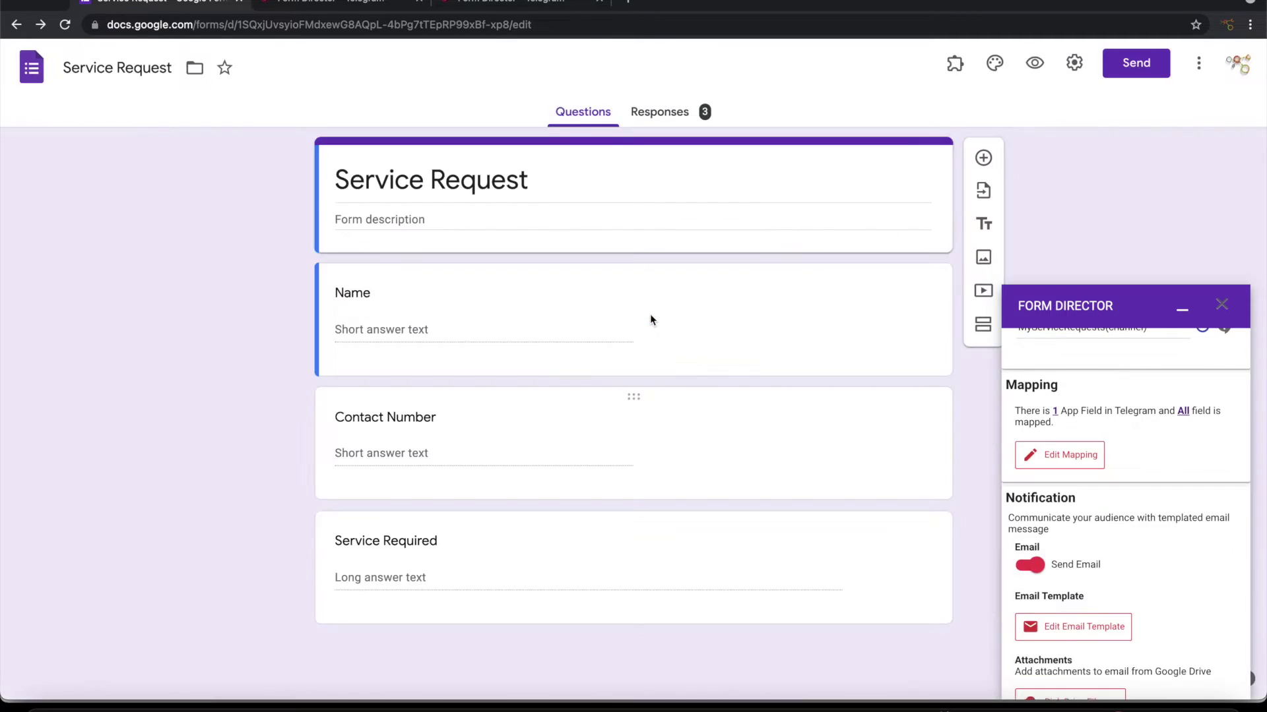
scroll(1125, 525, down, 2)
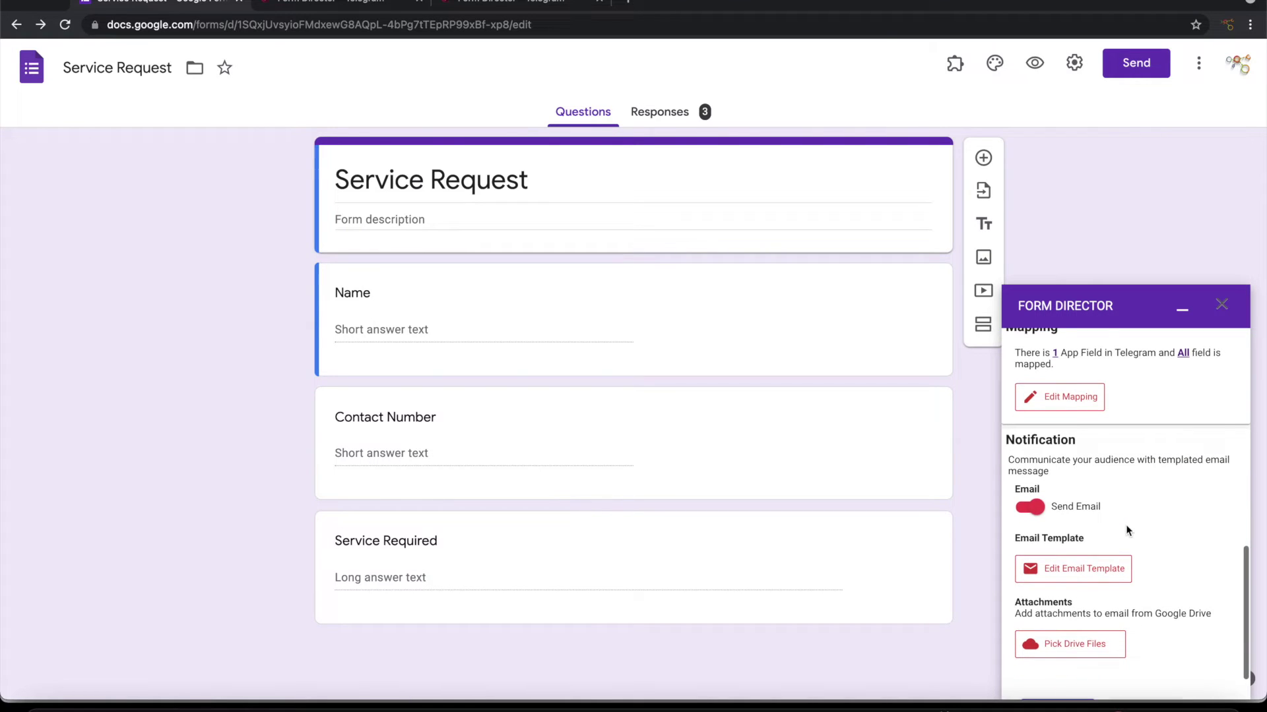
click(1026, 511)
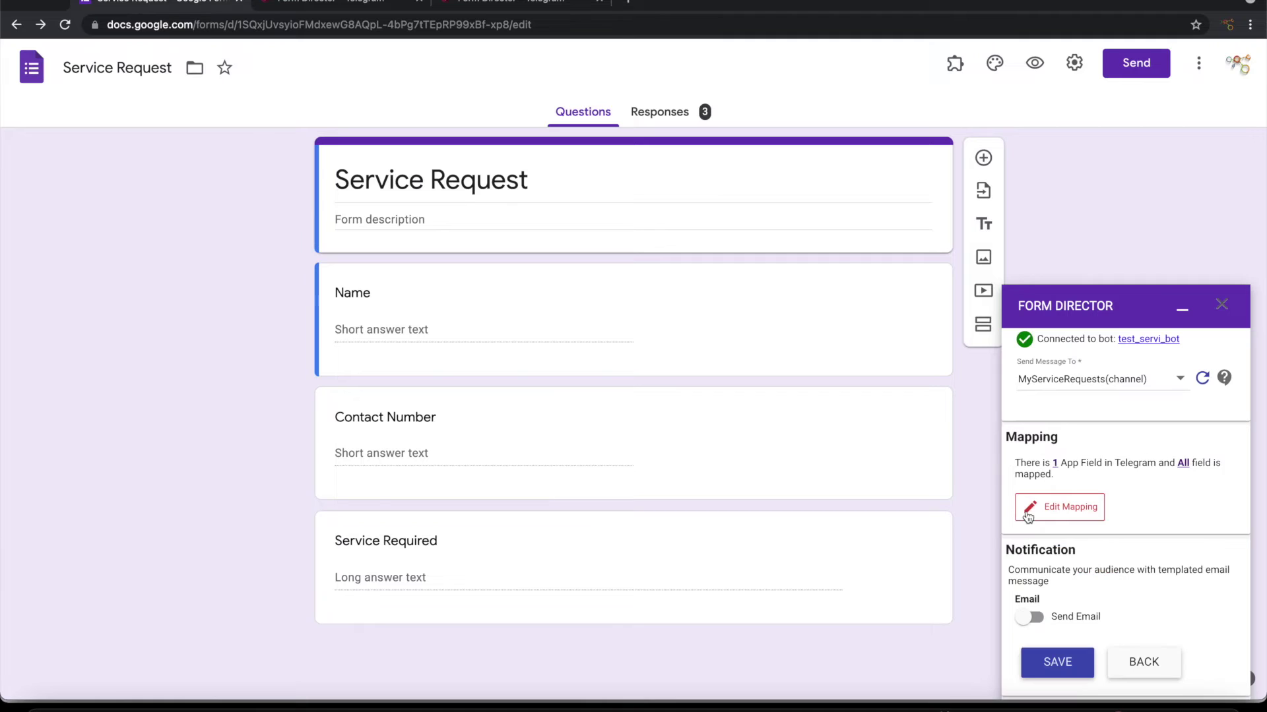
click(1064, 665)
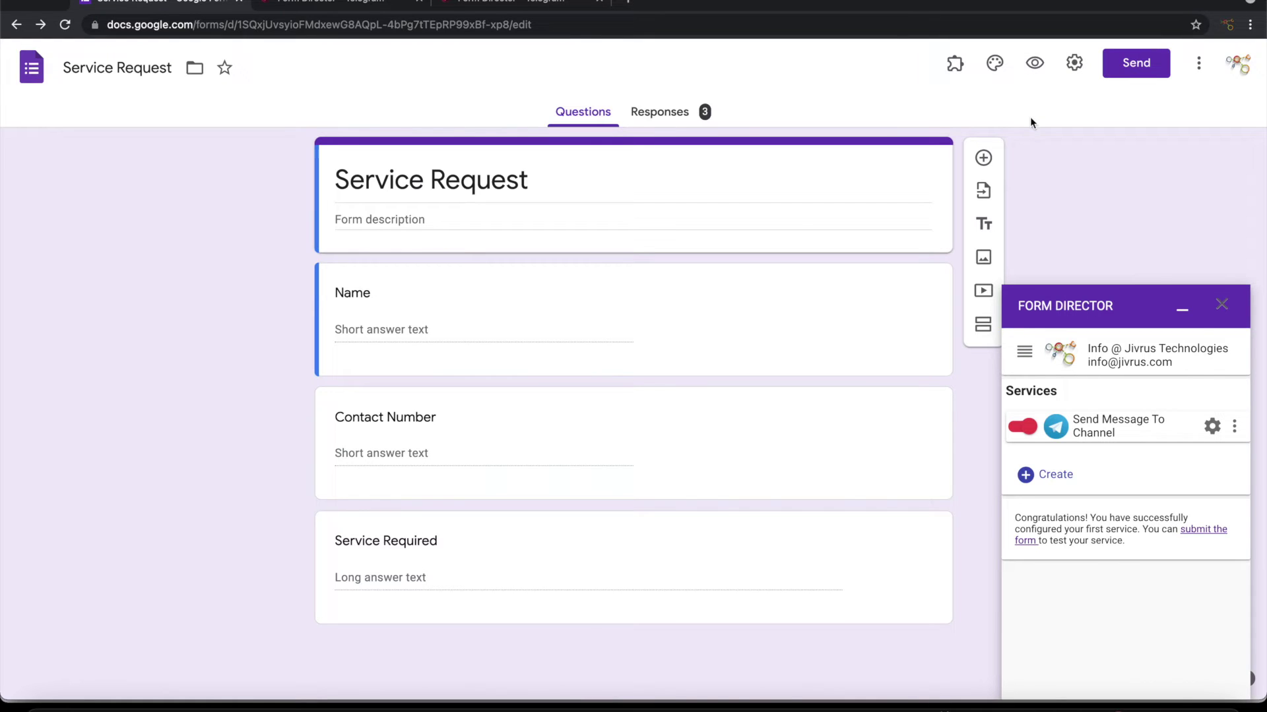
Step: Fill in the preview form with a name, a contact number and 'Service for new engine'
click(1034, 64)
key(Tab)
text(Michaes)
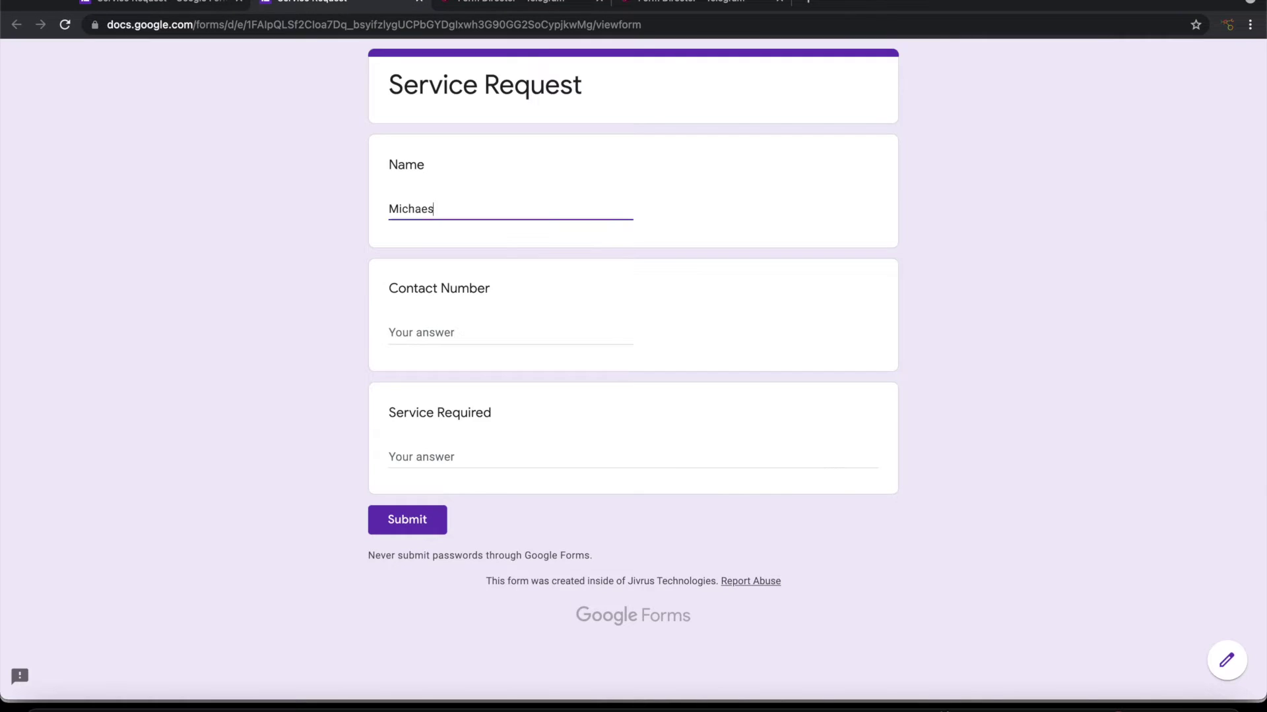
key(Tab)
click(440, 455)
text(S)
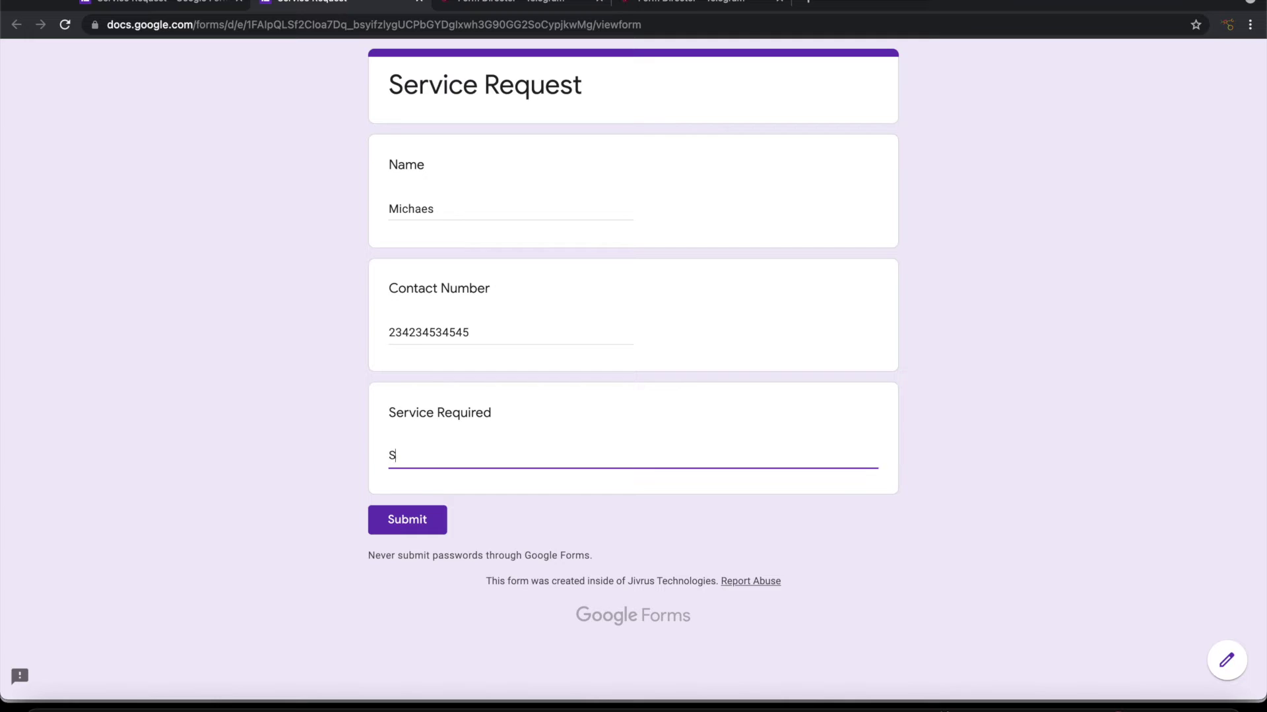
text(ervice for new engine)
Step: Submit the test response and check Telegram for the new channel message
click(1074, 706)
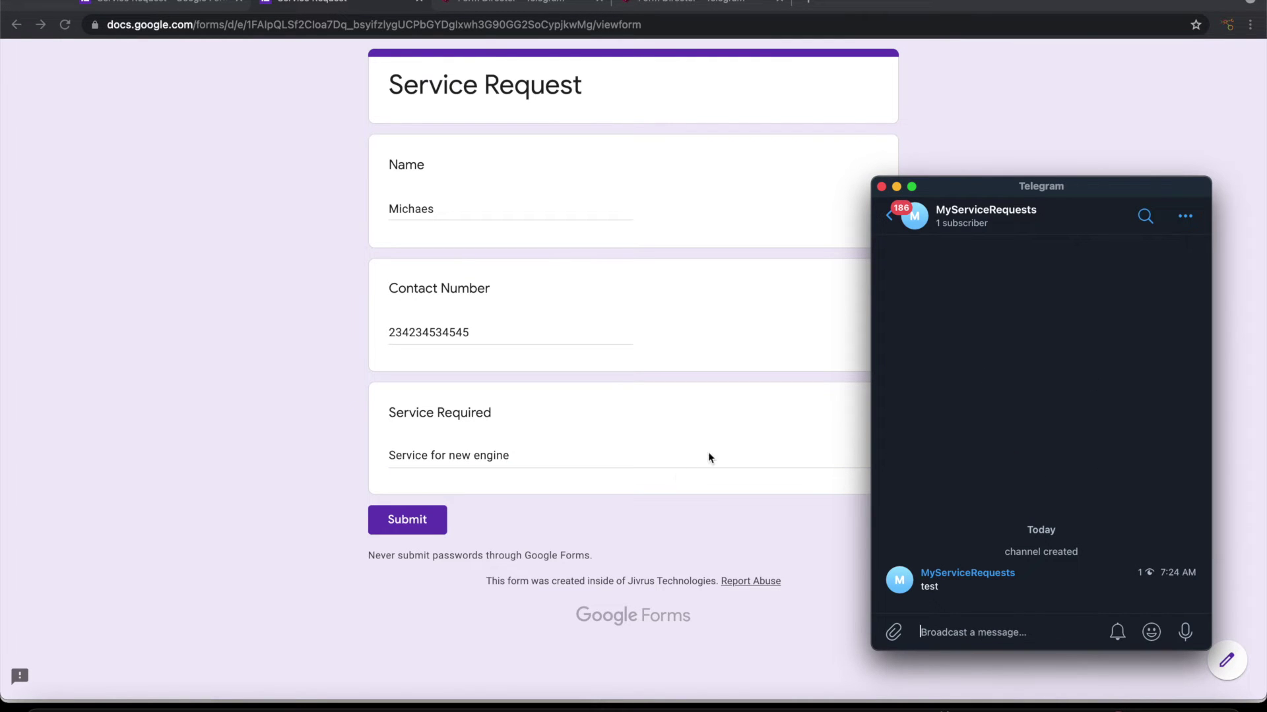
click(643, 513)
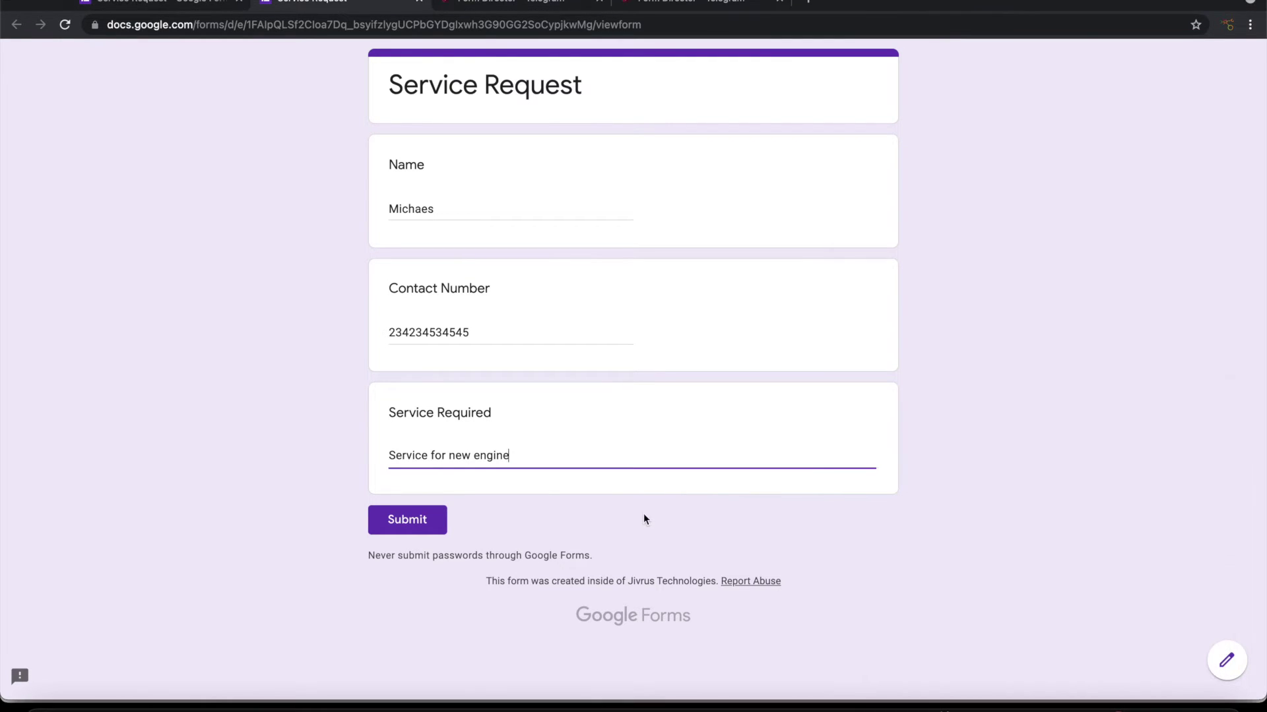
click(405, 523)
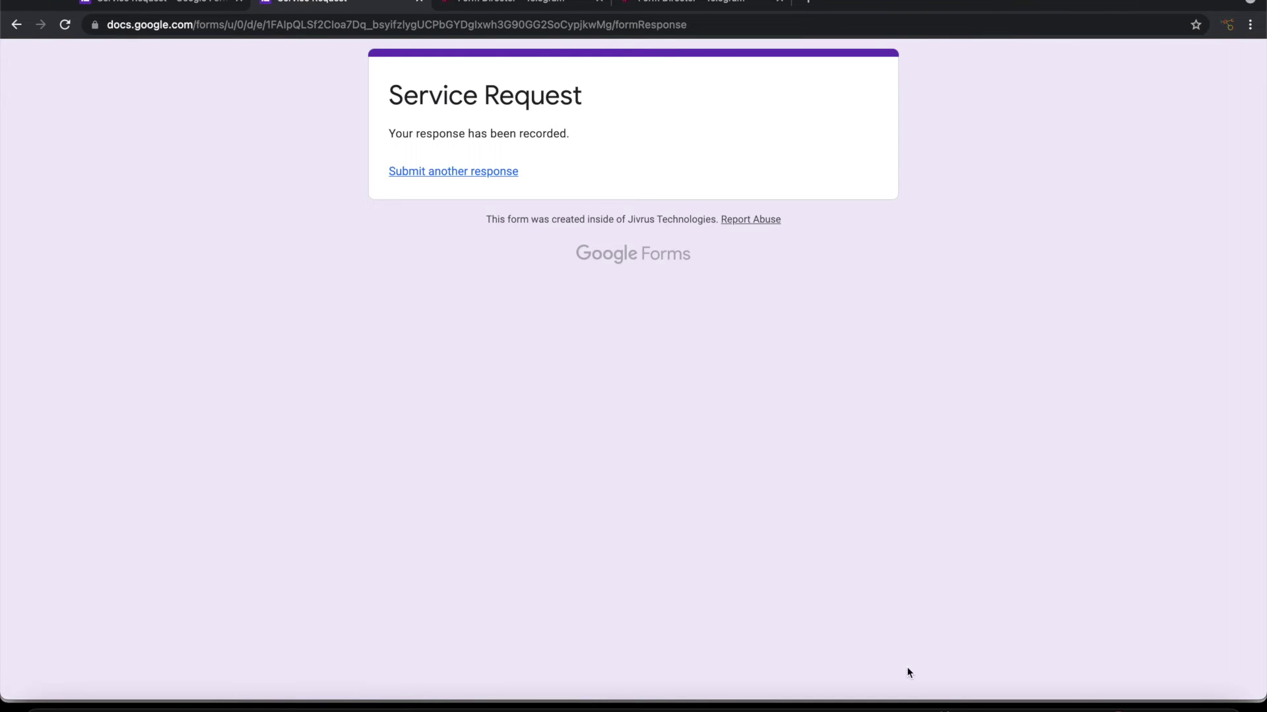
click(1108, 706)
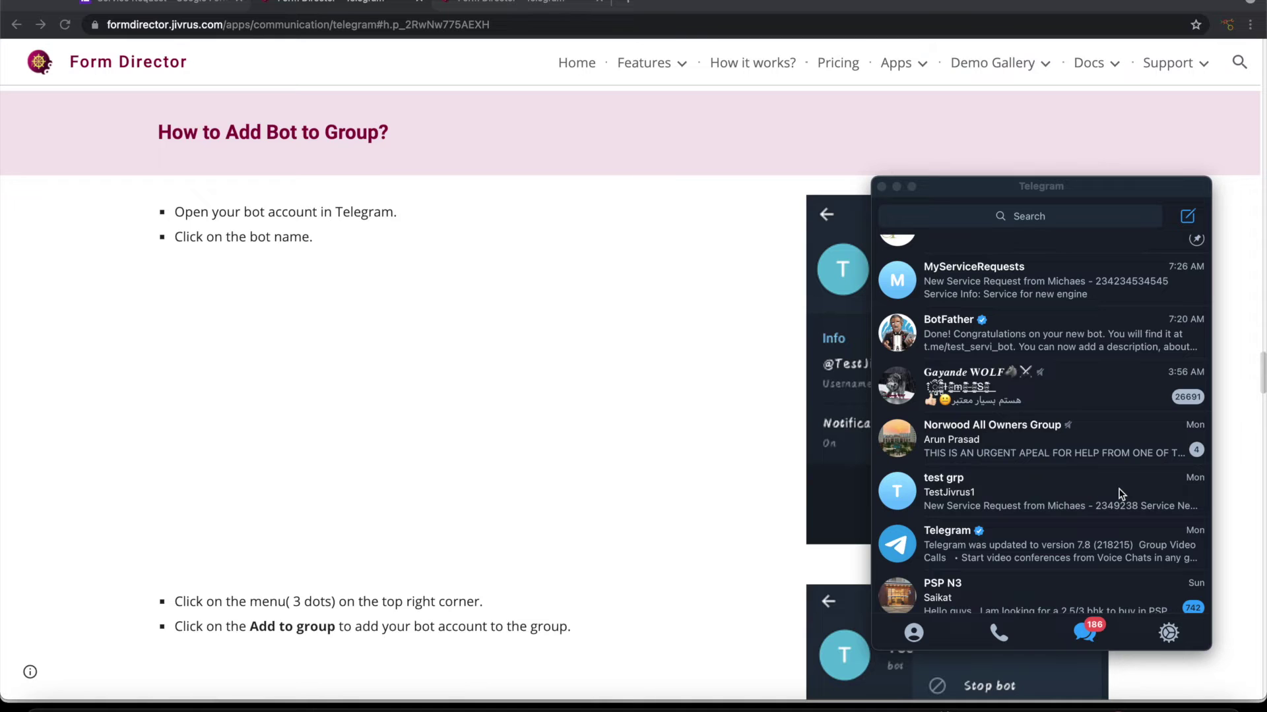
Step: Scroll the Telegram chat list to view the MyServiceRequests channel's service request message
scroll(1110, 322, up, 2)
Step: Create a Telegram group named 'Service Team' with one searched-for contact as its member
click(1187, 218)
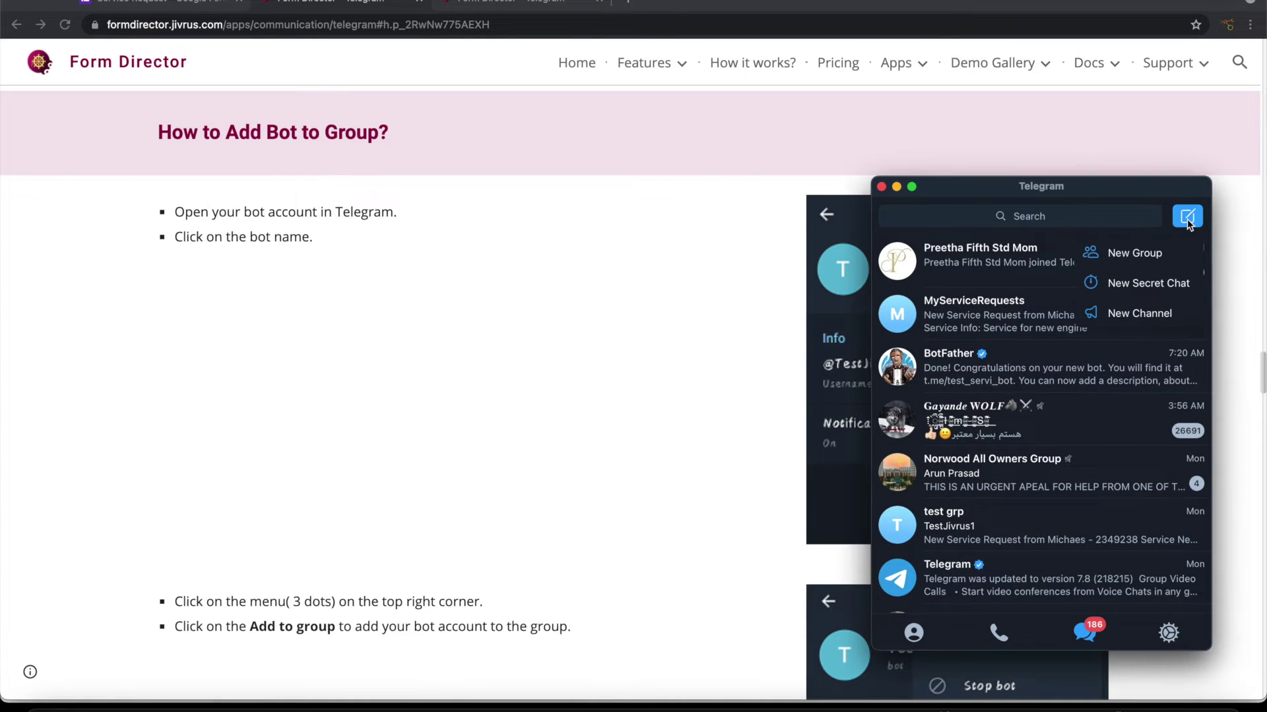
click(1134, 256)
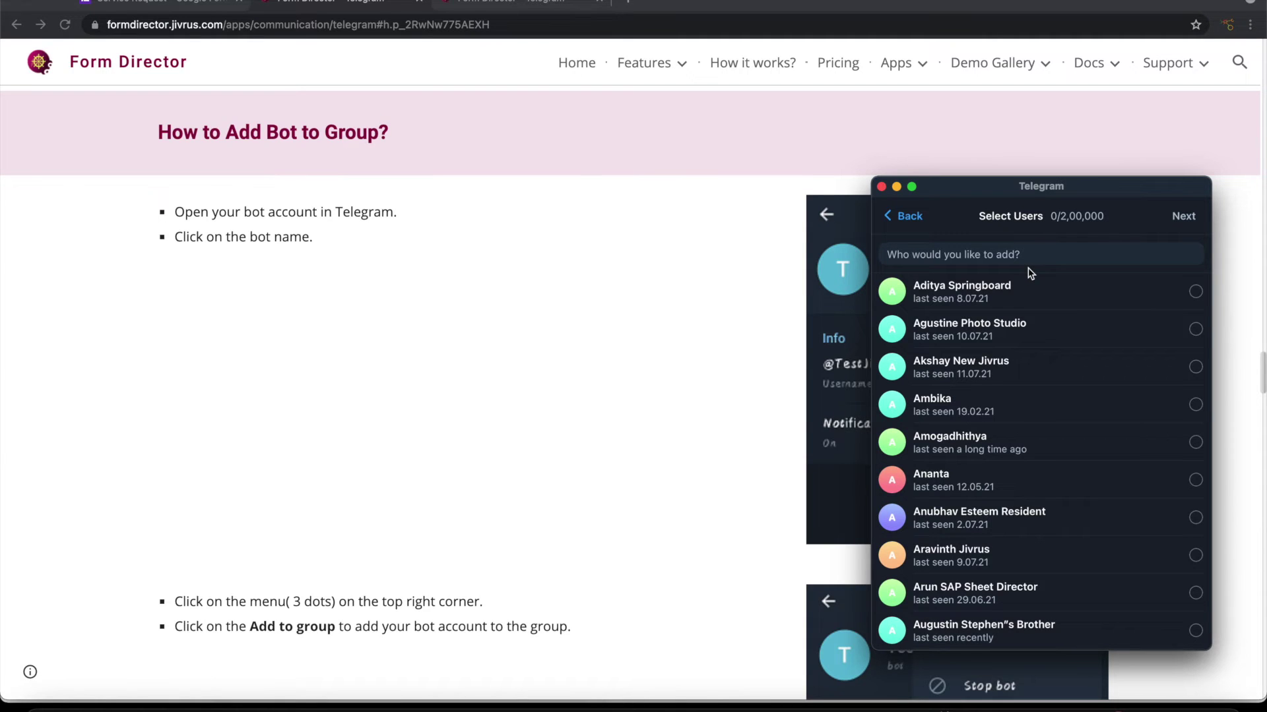
text(Aj)
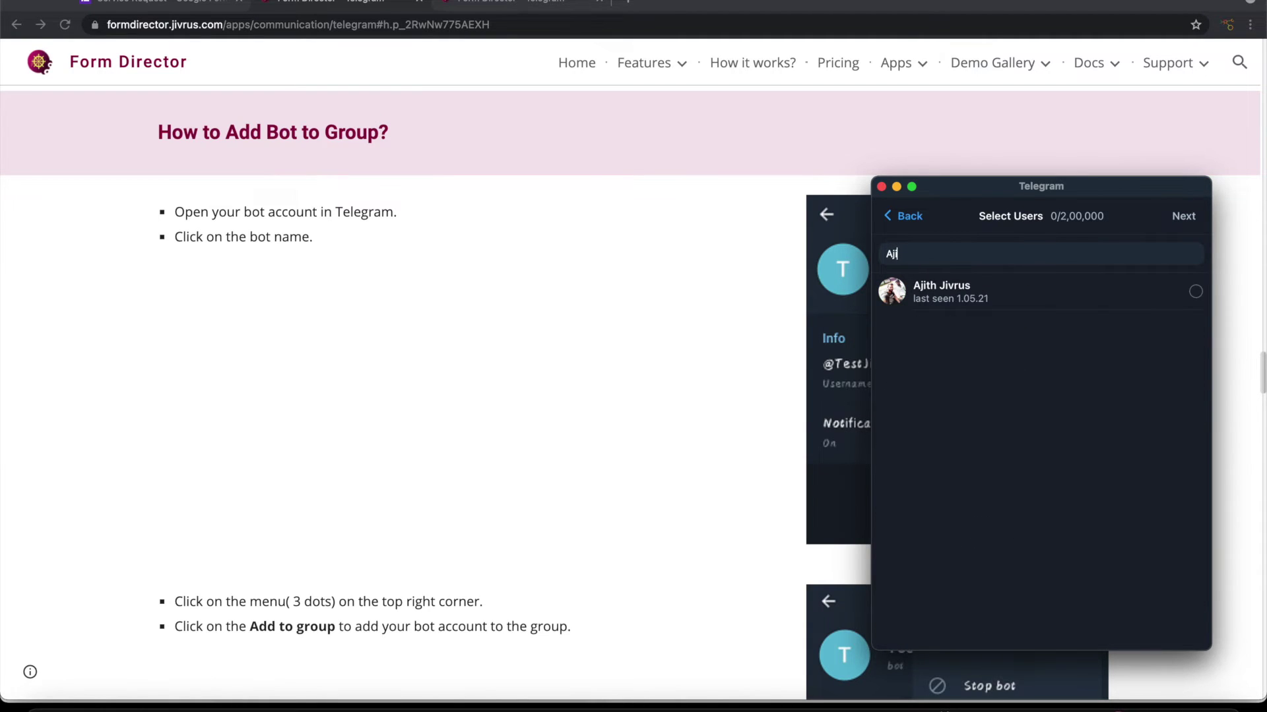
click(975, 293)
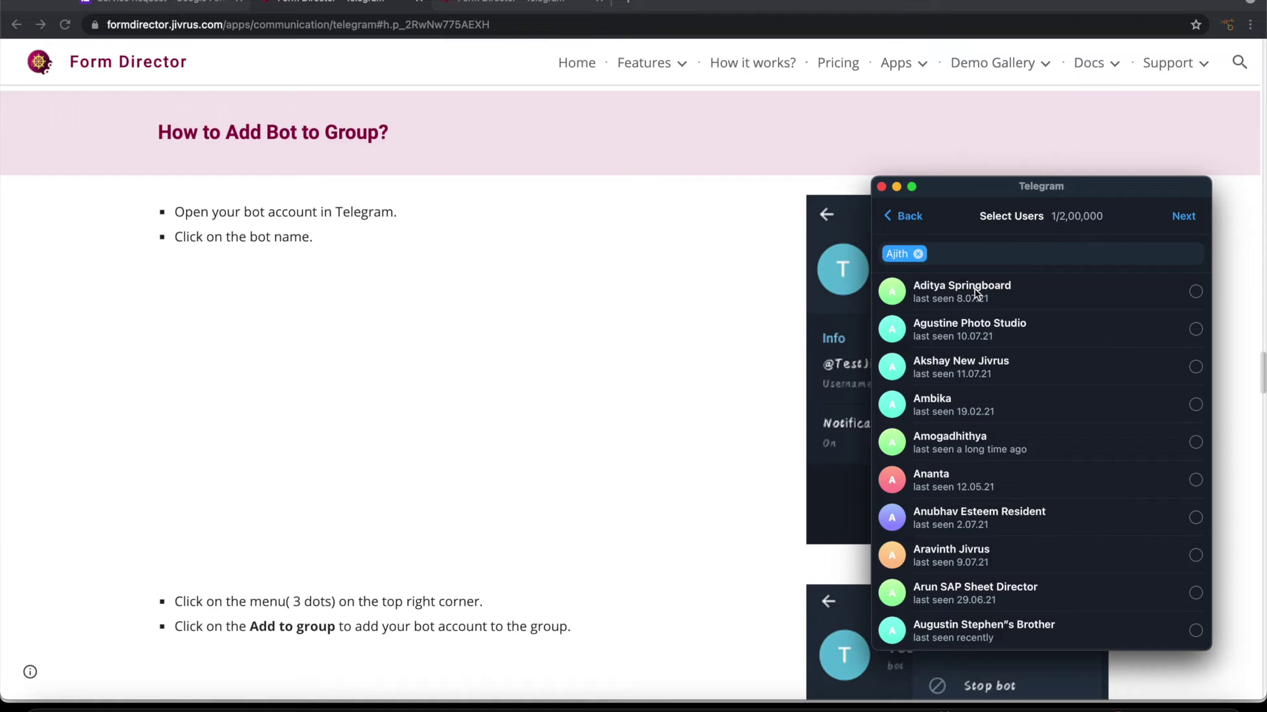
click(1180, 223)
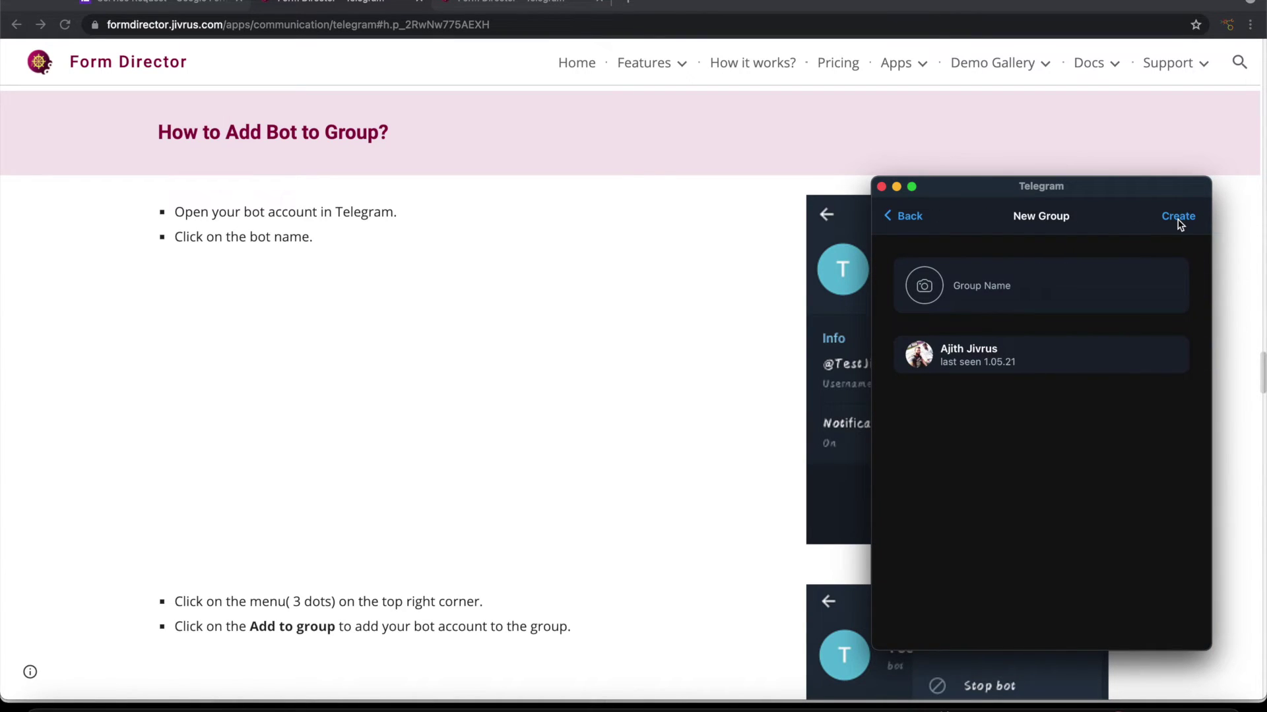
text(Service Team)
click(1176, 221)
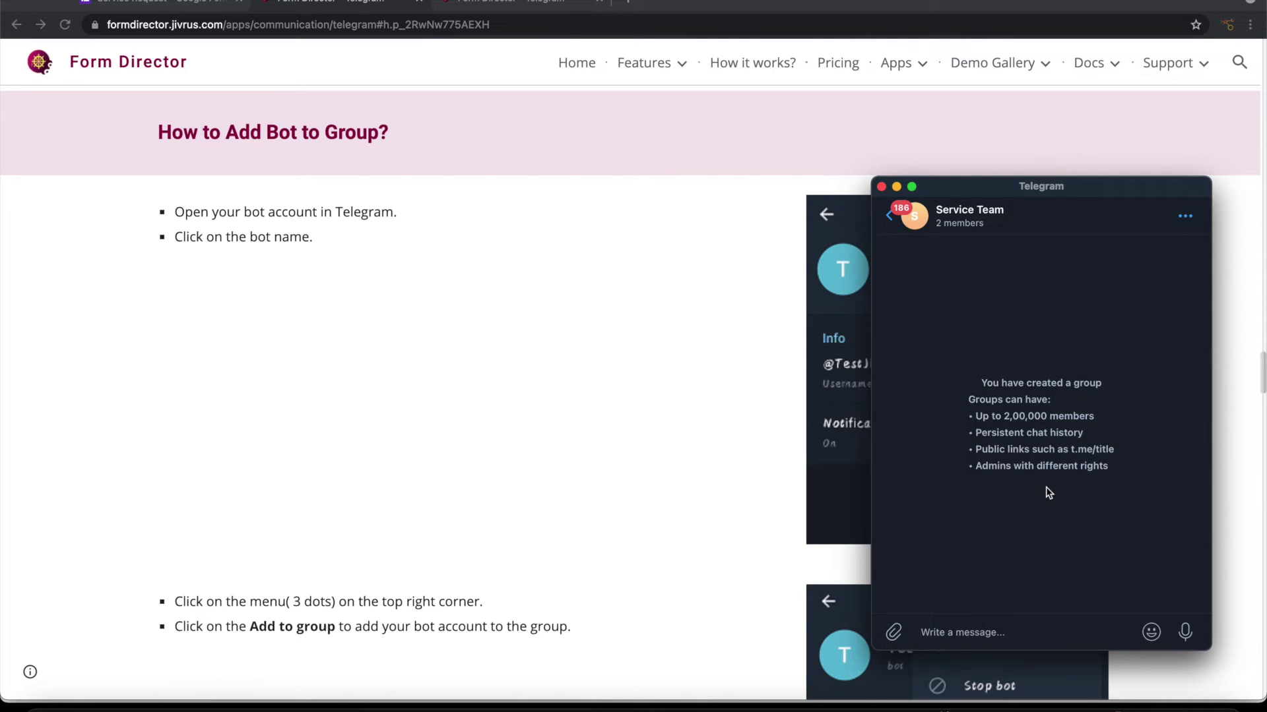
Step: Add MyServiceBot to the Service Team group through its profile's More > Add To Group
click(890, 216)
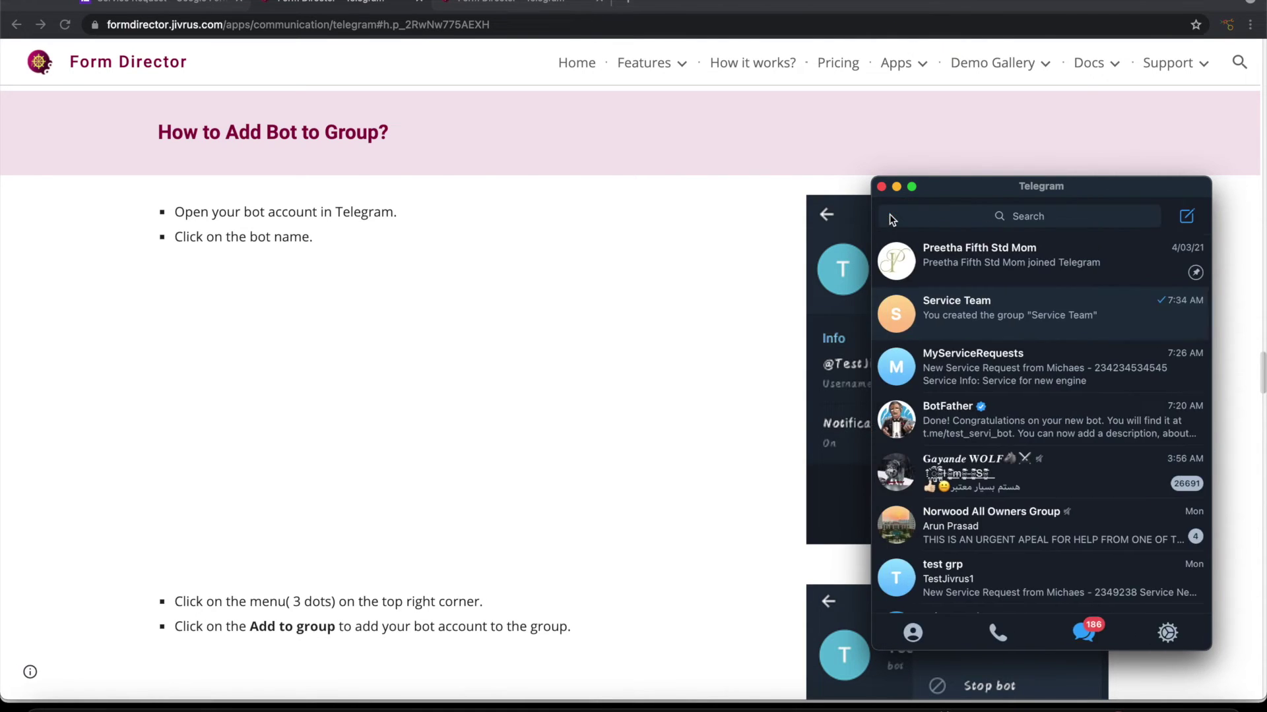
click(1037, 220)
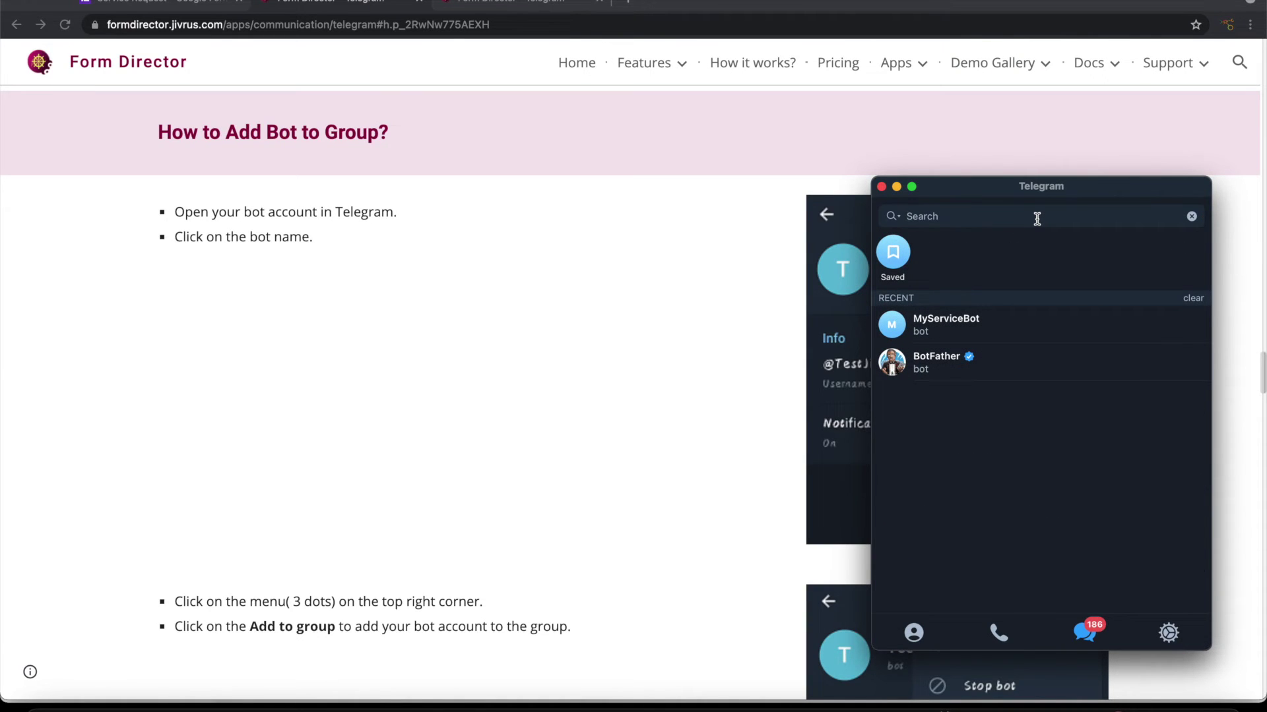
click(963, 326)
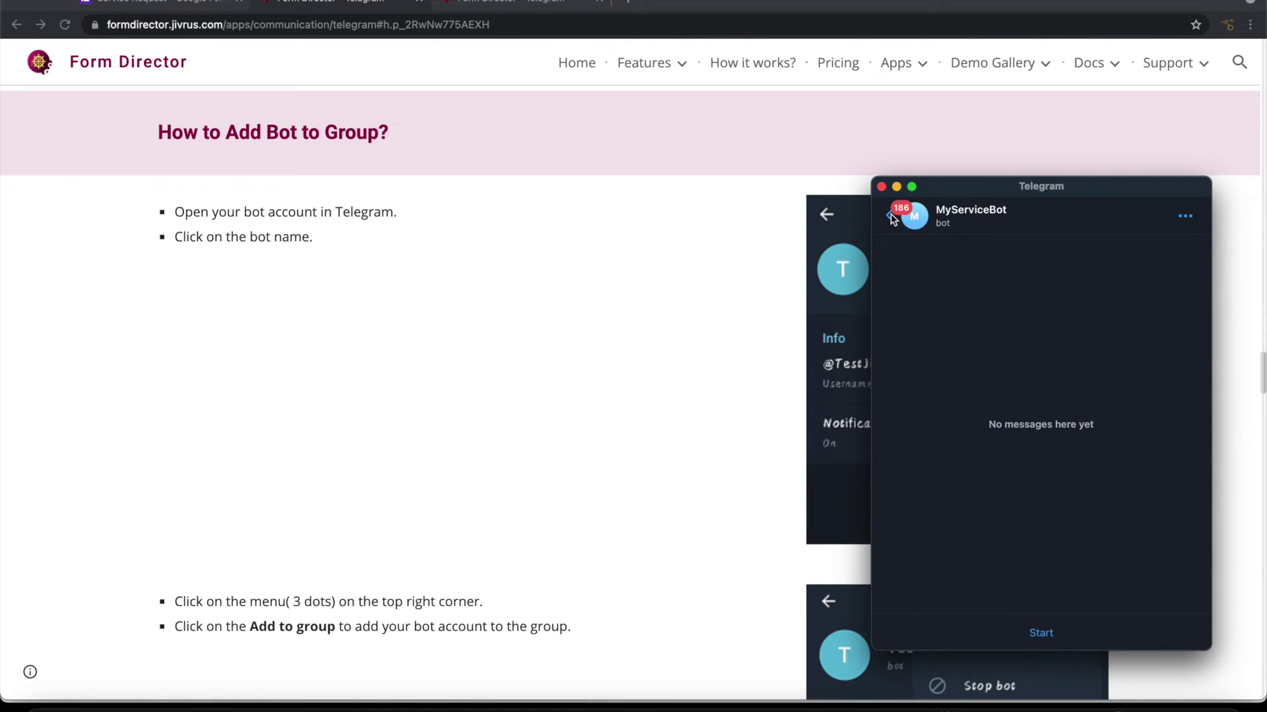
click(948, 219)
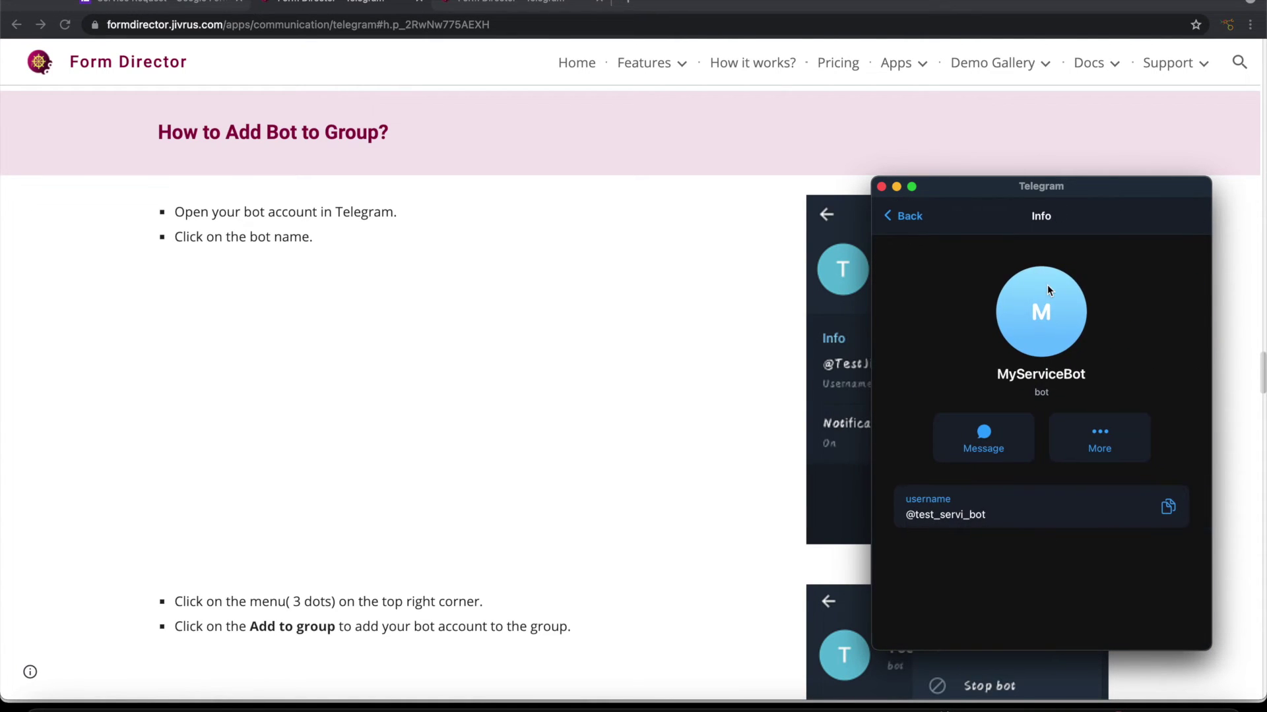
click(1099, 437)
click(1111, 529)
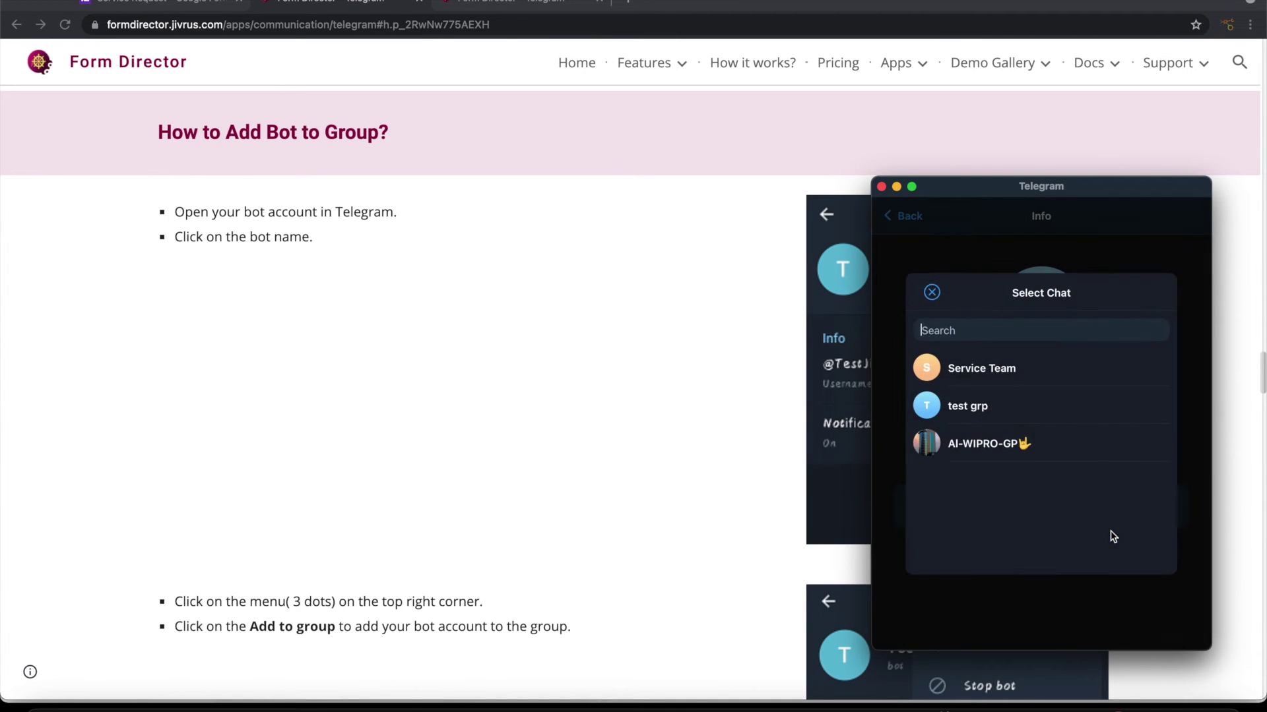
click(999, 369)
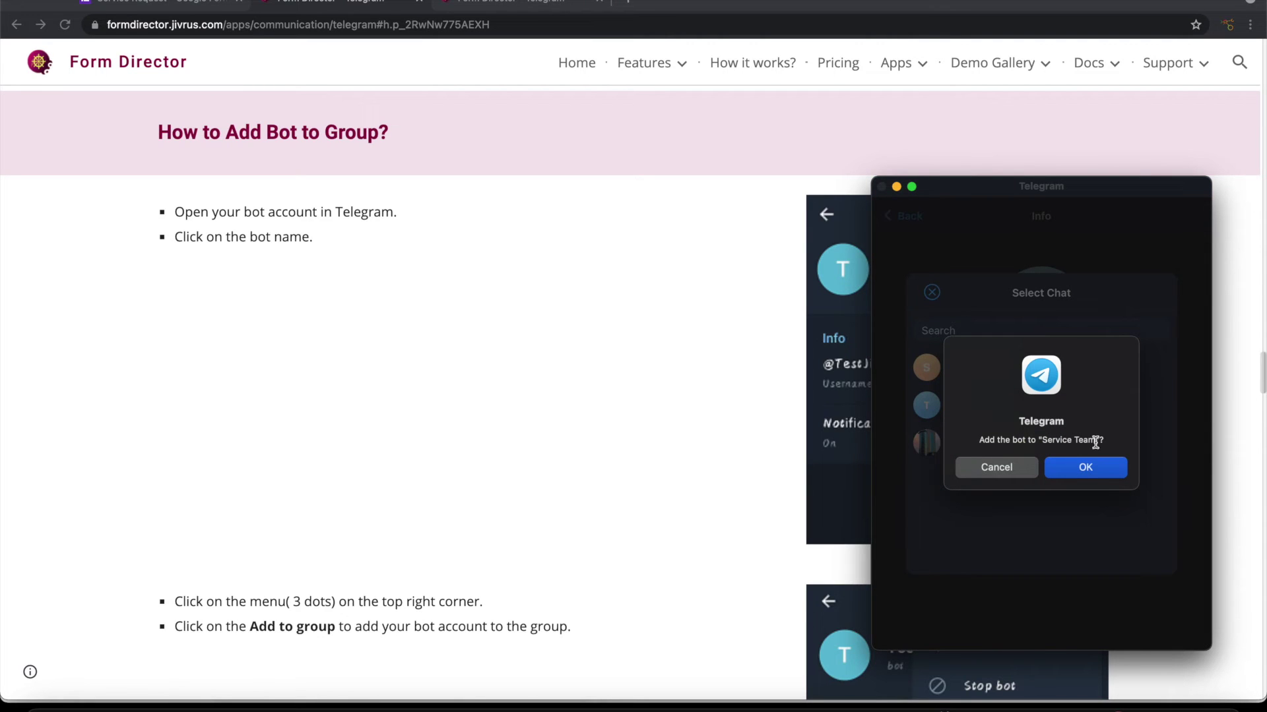
click(1086, 473)
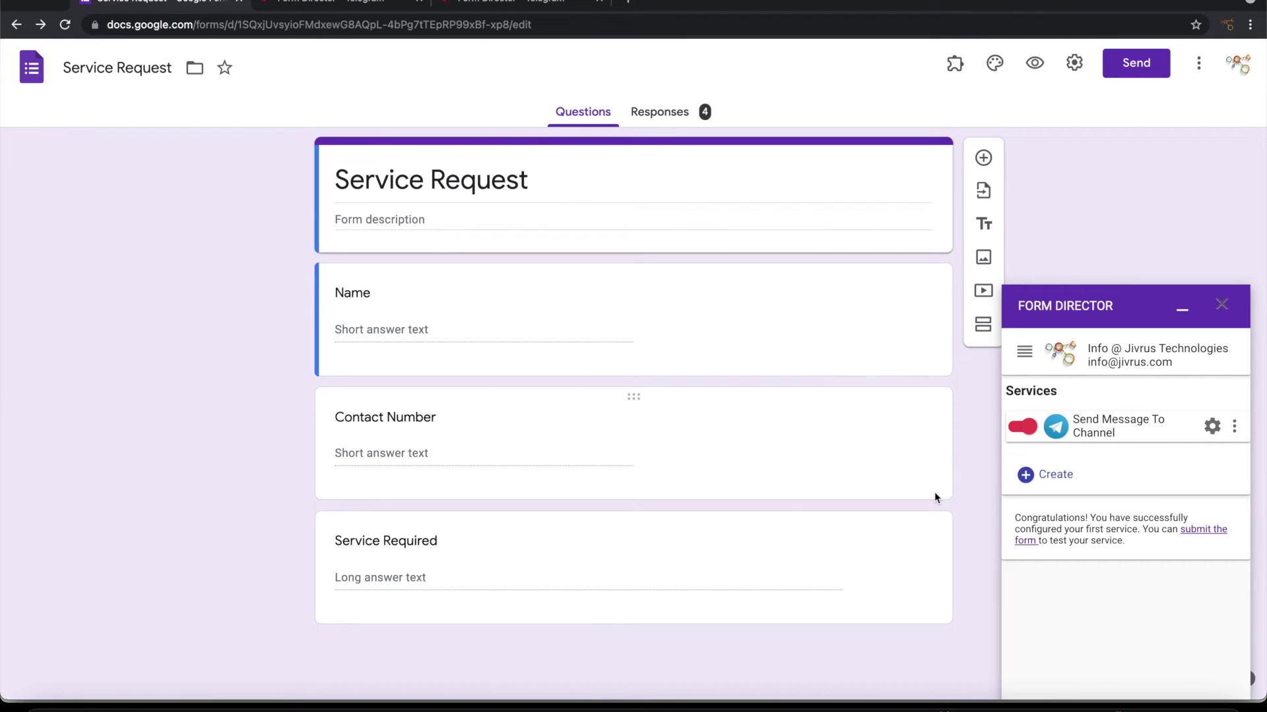
Step: Create a new Telegram service in Form Director, rename it, and connect it to test_servi_bot
click(1049, 474)
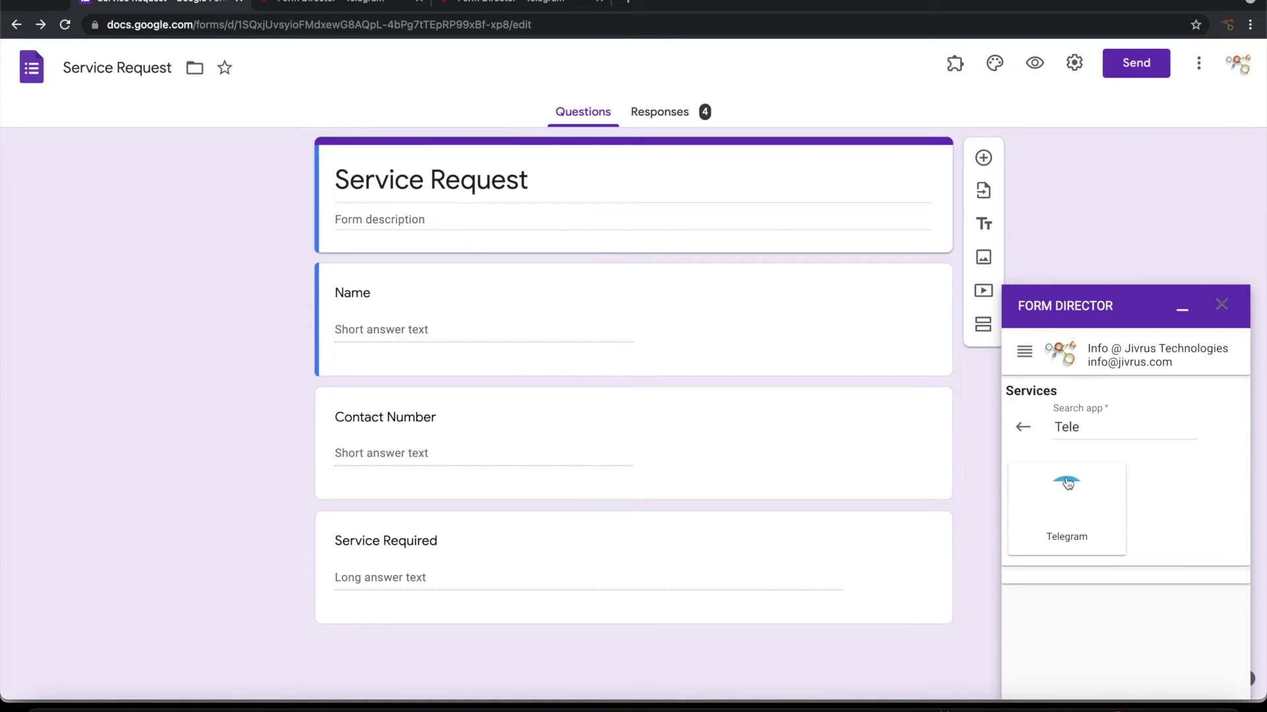
click(1072, 516)
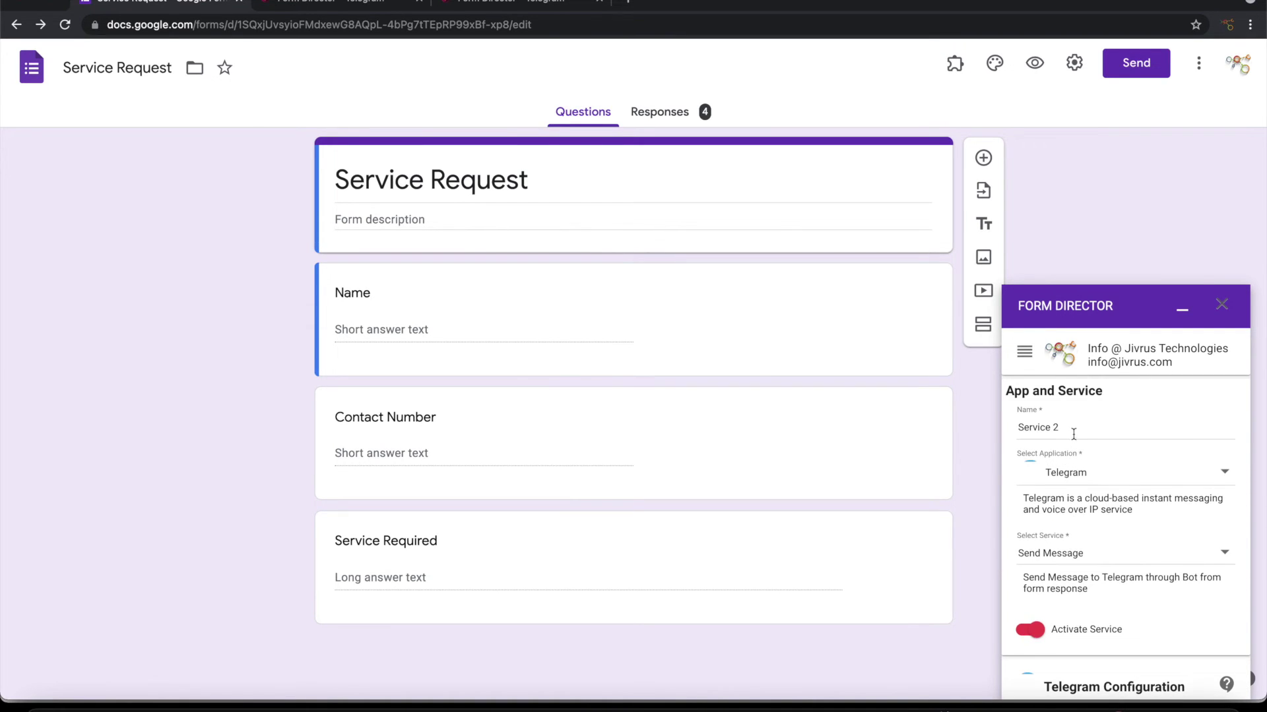
triple_click(1073, 434)
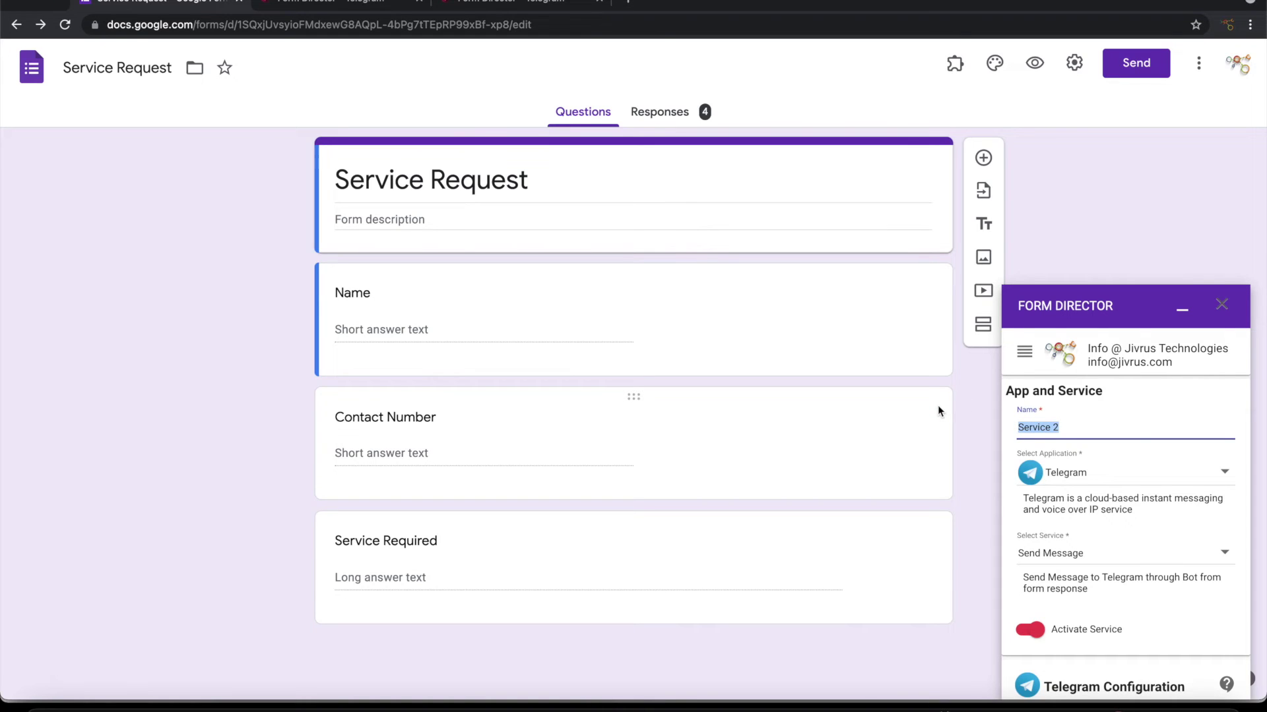
text(Send Mens)
scroll(1082, 607, down, 4)
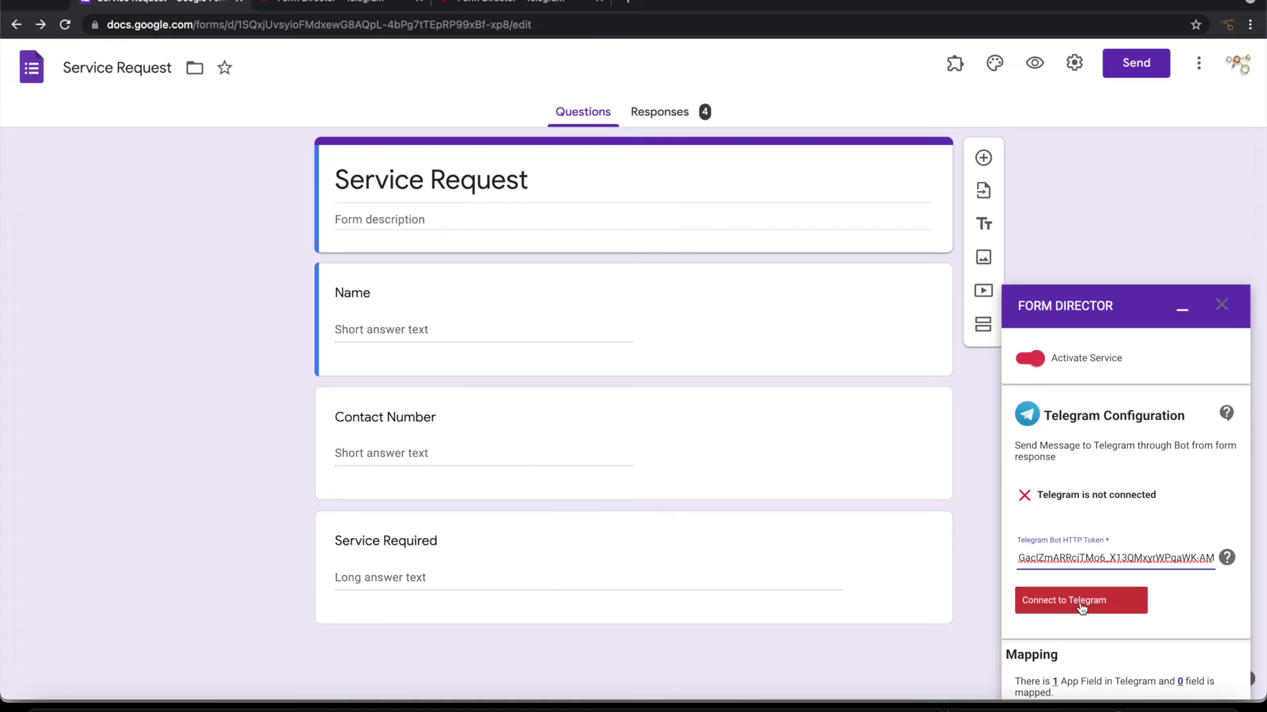
click(1080, 606)
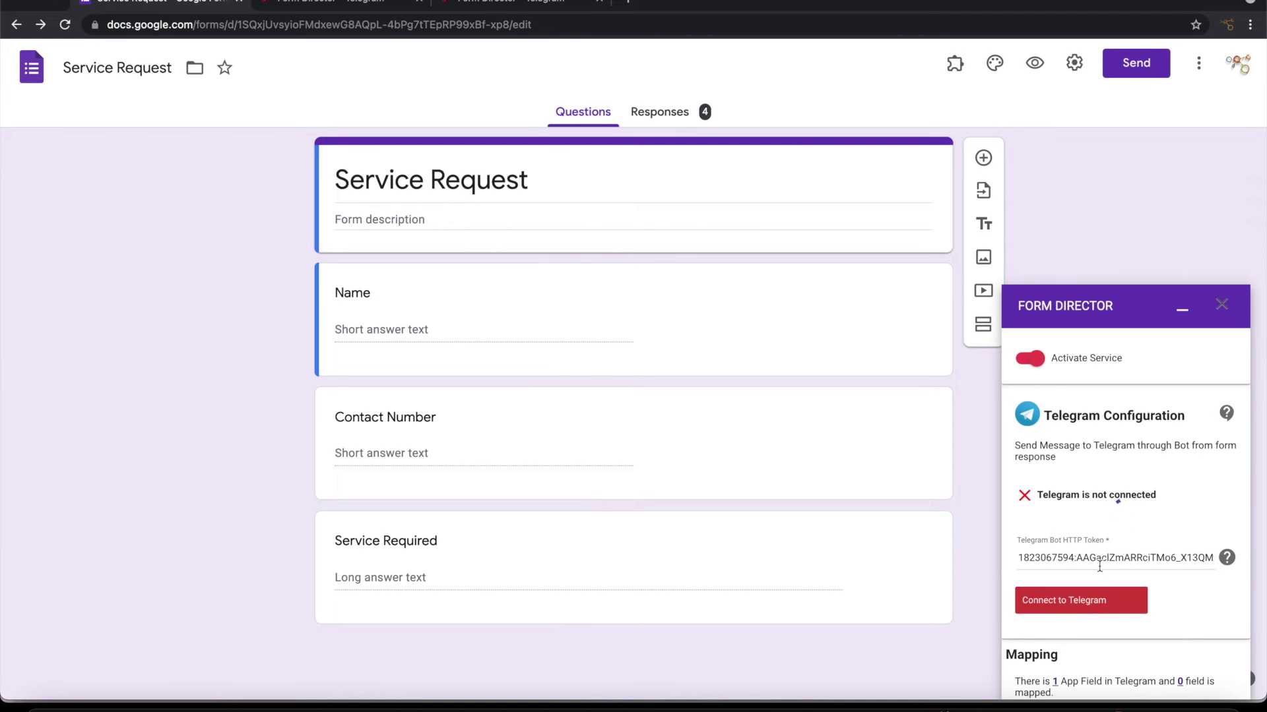
Step: Set the service's Send Message To destination to the Service Team group
scroll(1099, 565, down, 2)
scroll(1099, 564, down, 2)
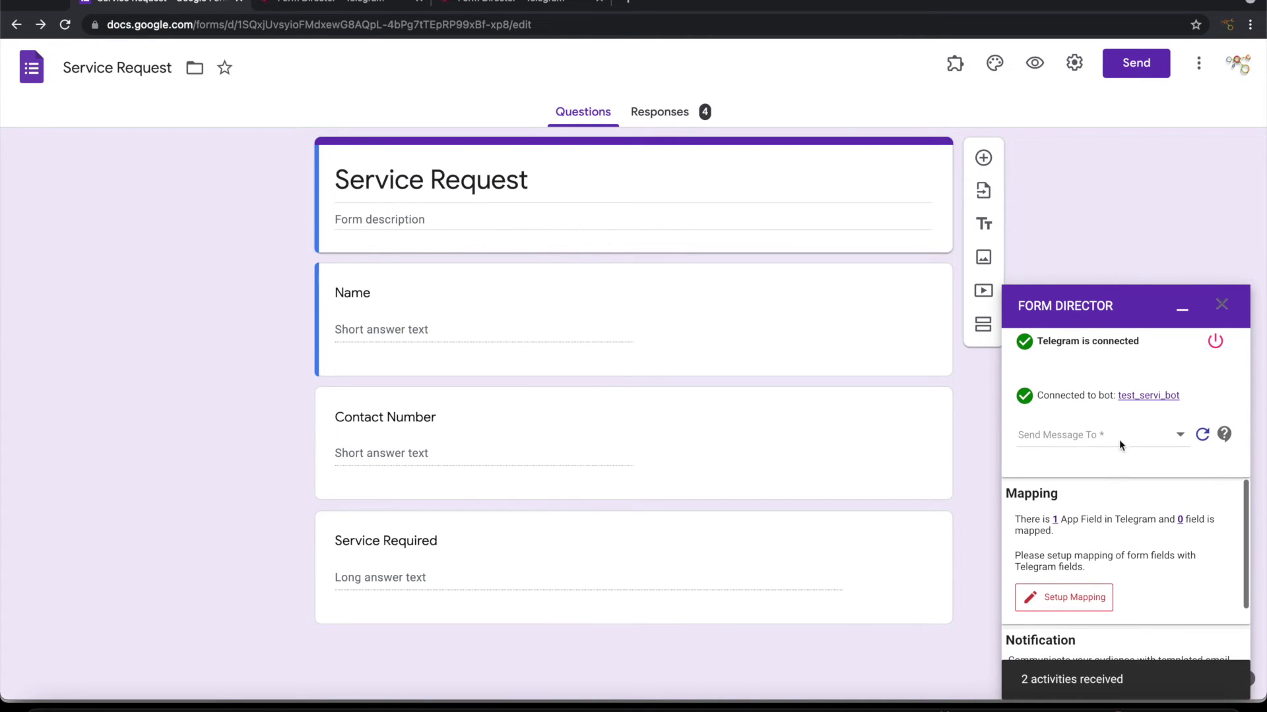
click(1119, 436)
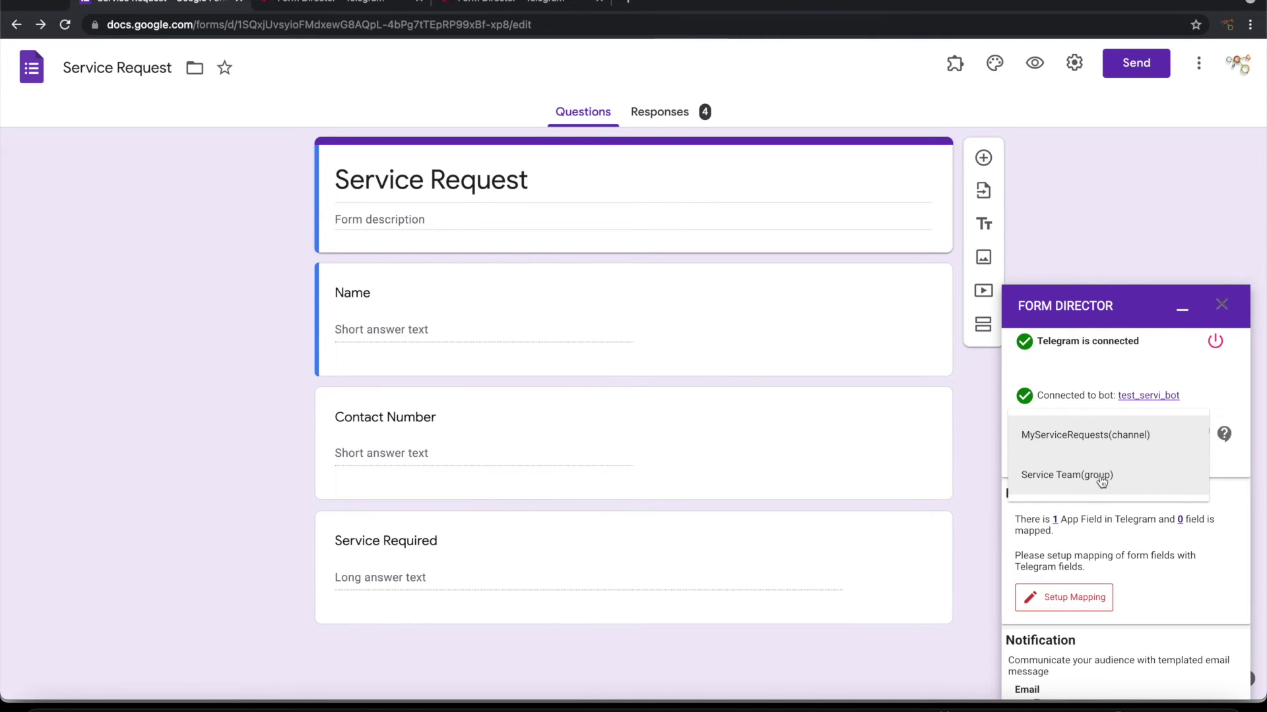
click(1099, 475)
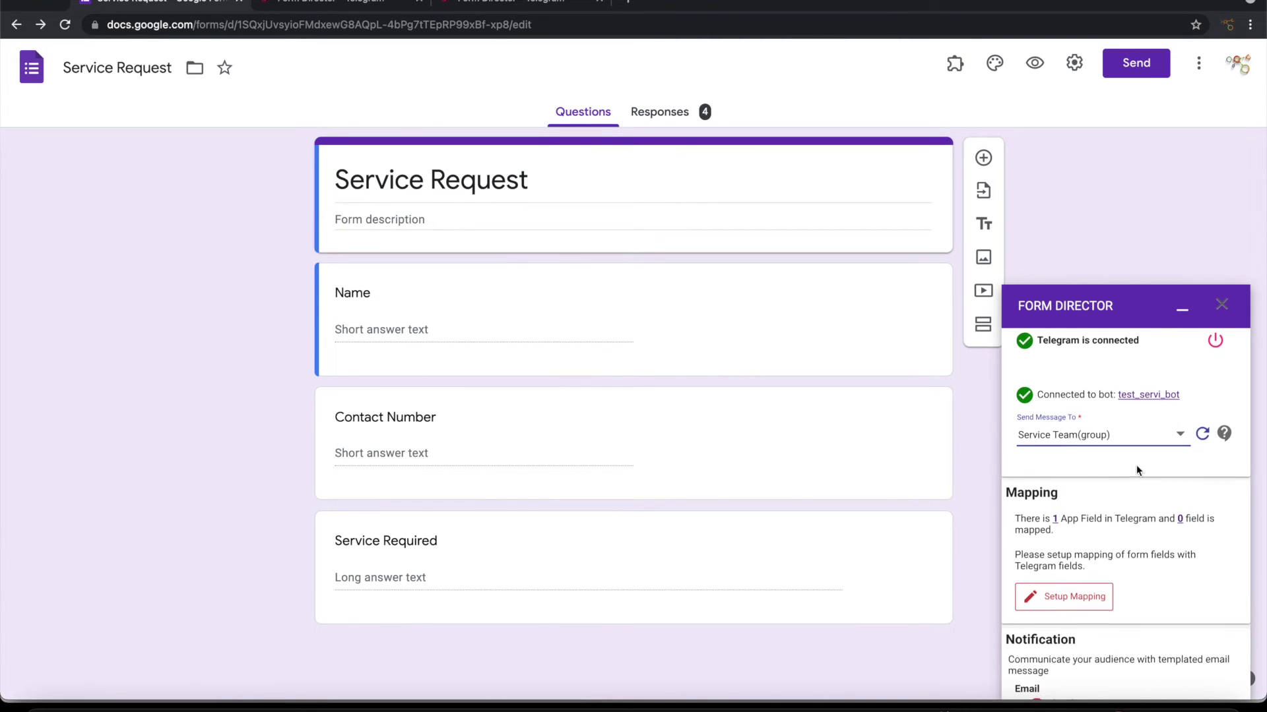
Step: Map a templated message: 'Got a new service request from' Name, Contact Number 'for' Service Required
scroll(1136, 465, down, 2)
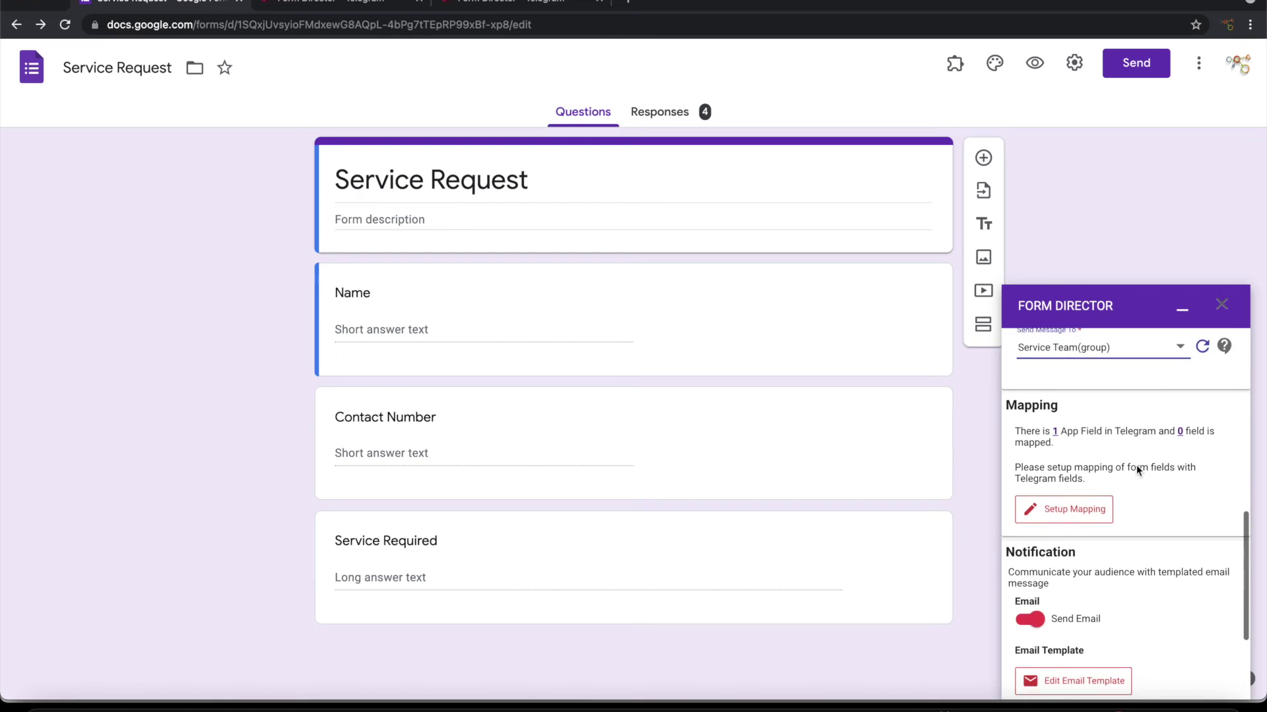
click(1089, 503)
click(574, 410)
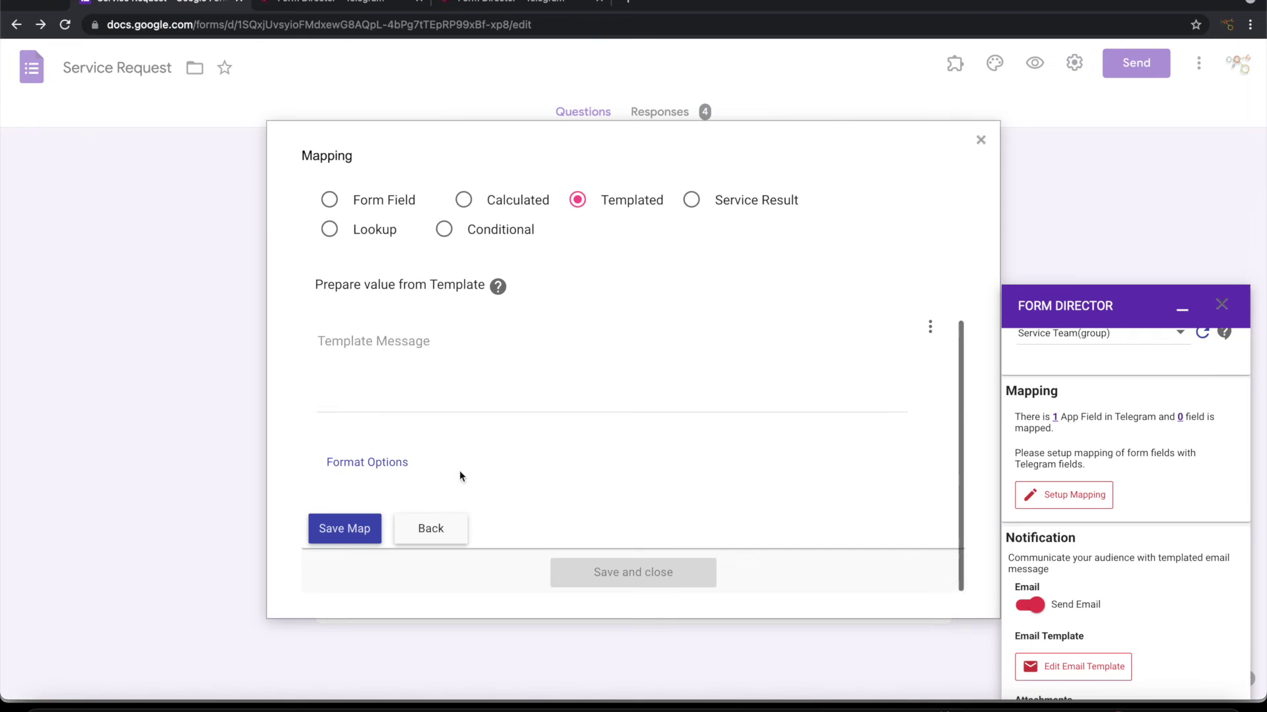
click(461, 369)
text(Got a new service request from)
click(930, 326)
click(792, 374)
click(930, 327)
click(822, 414)
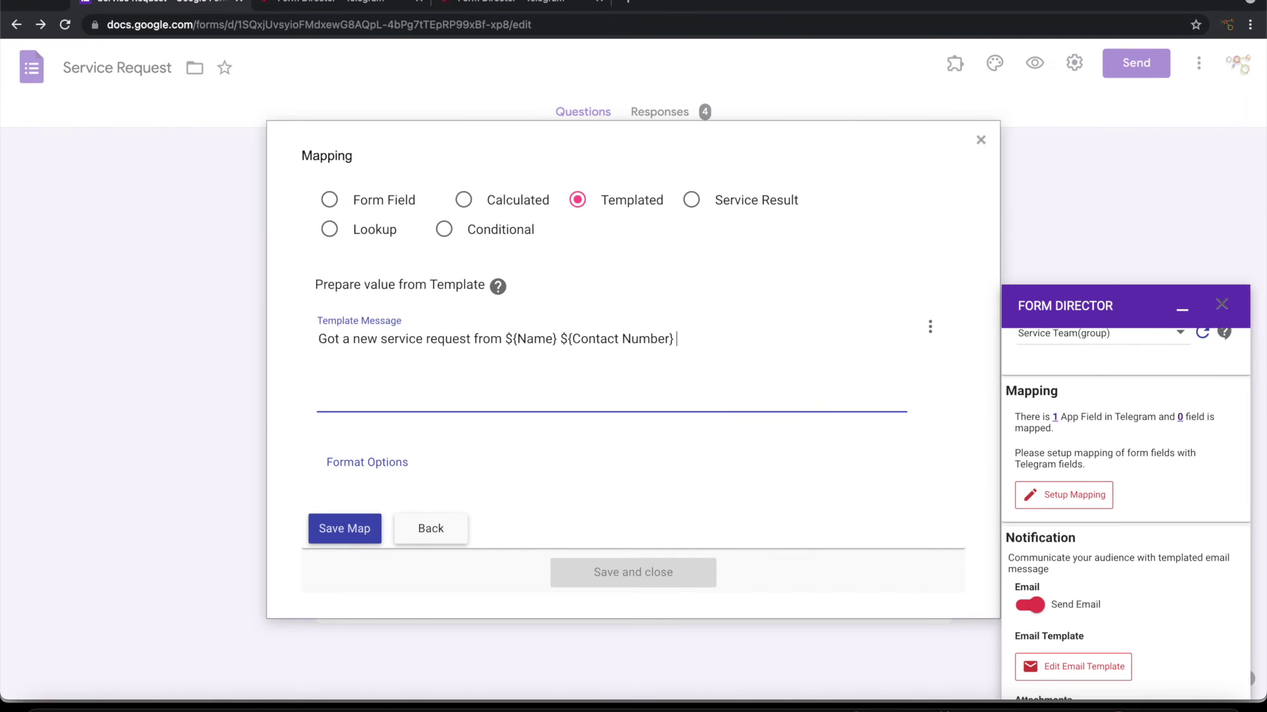
text(for)
click(930, 327)
click(824, 453)
Step: Save the mapping and service, then switch off the Send Message To Channel service
click(358, 532)
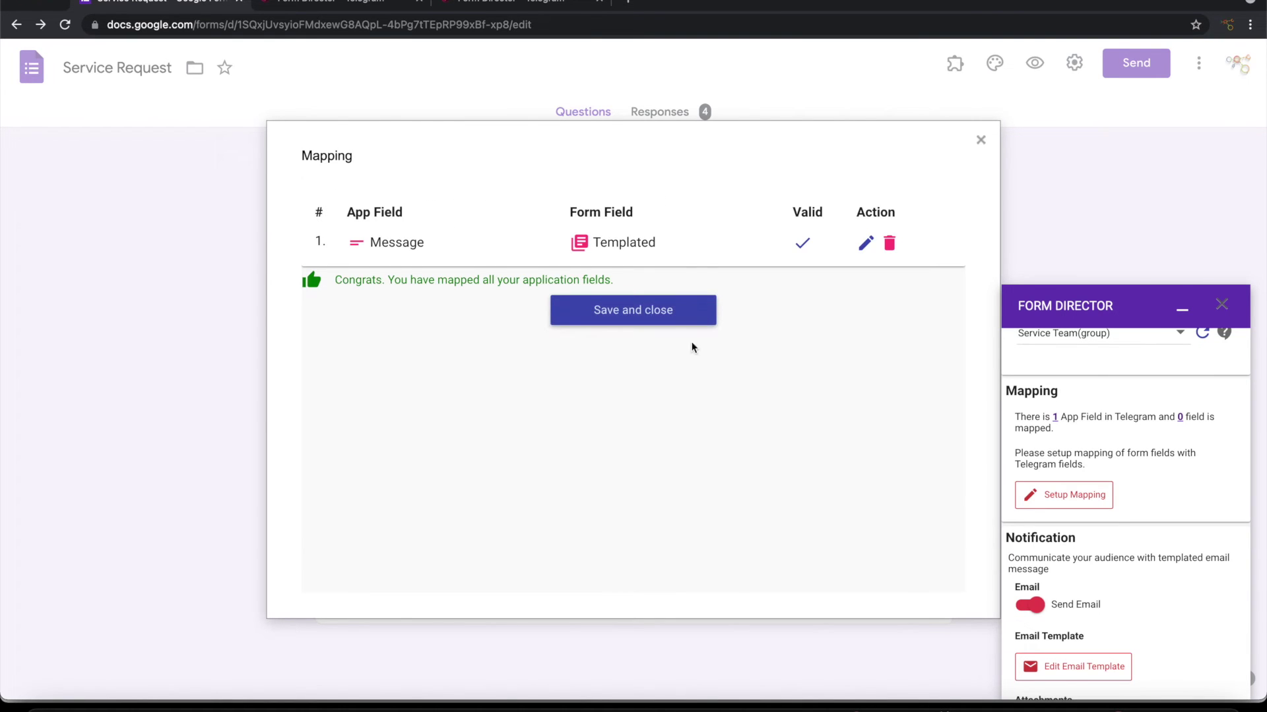
click(667, 316)
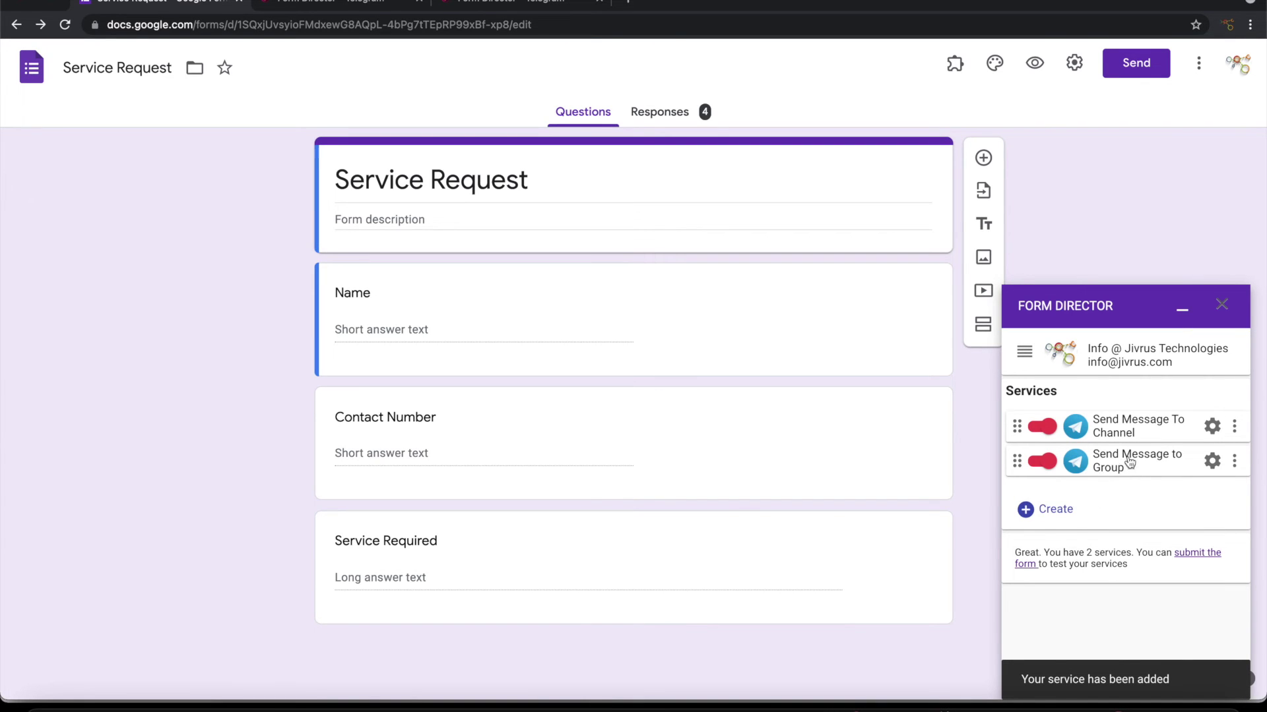
click(1038, 426)
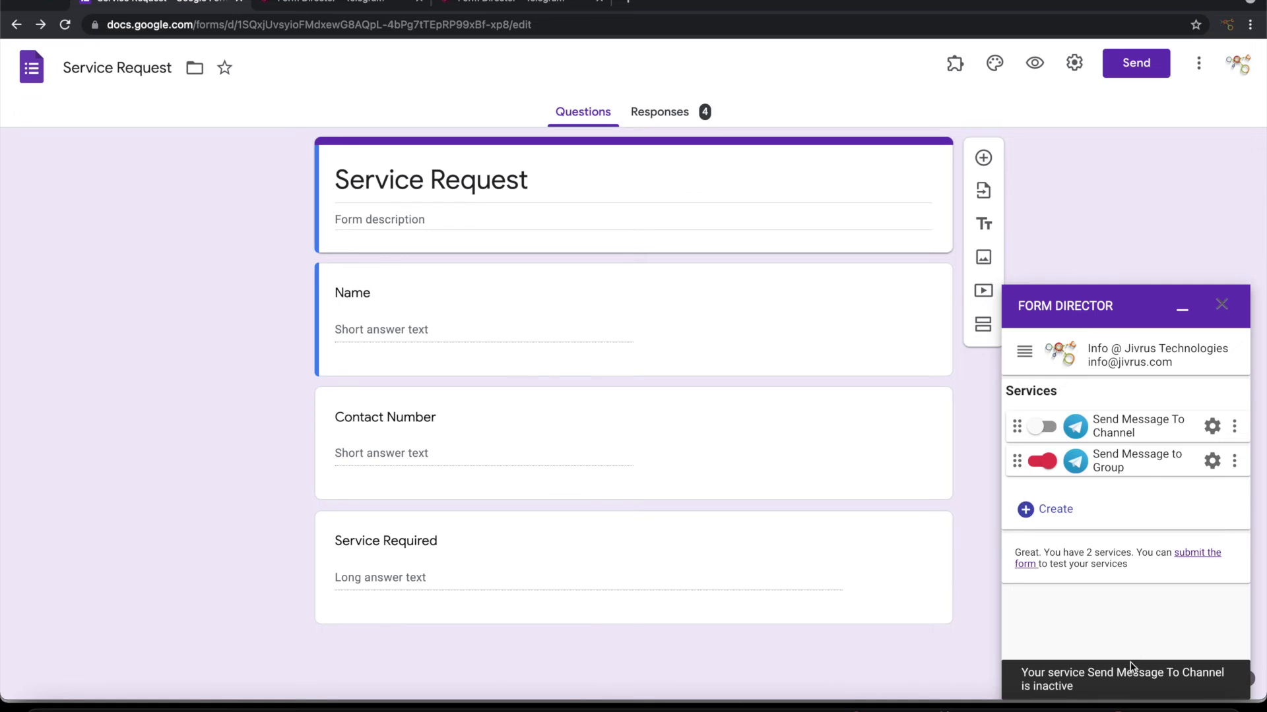
click(1187, 709)
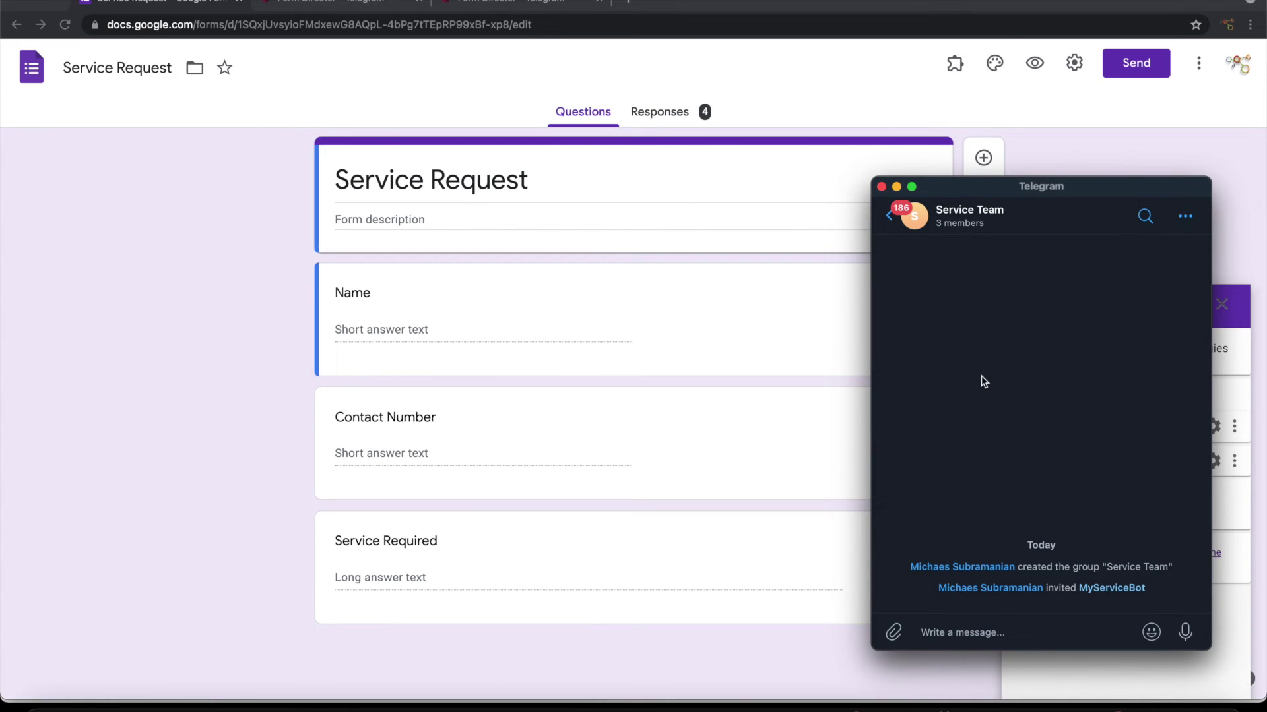
click(722, 358)
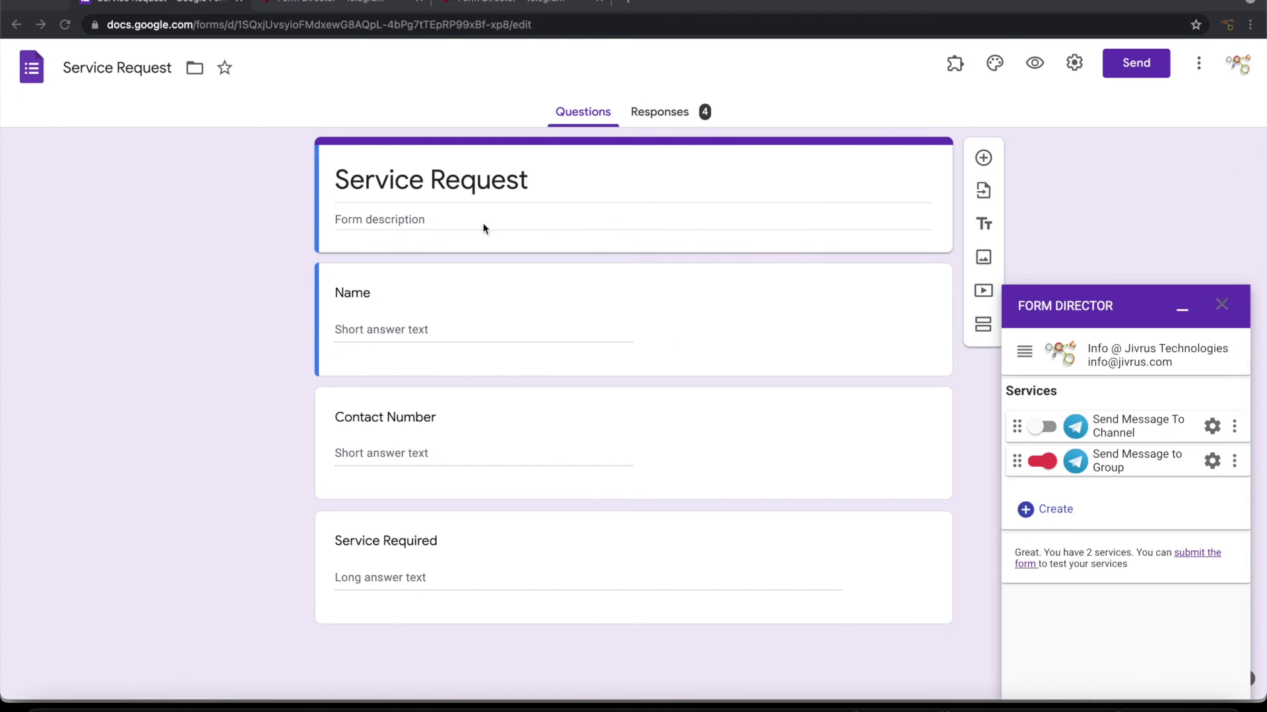
Step: Fill in the preview form with a name, a contact number and 'Connect Fridge to TV'
click(1035, 63)
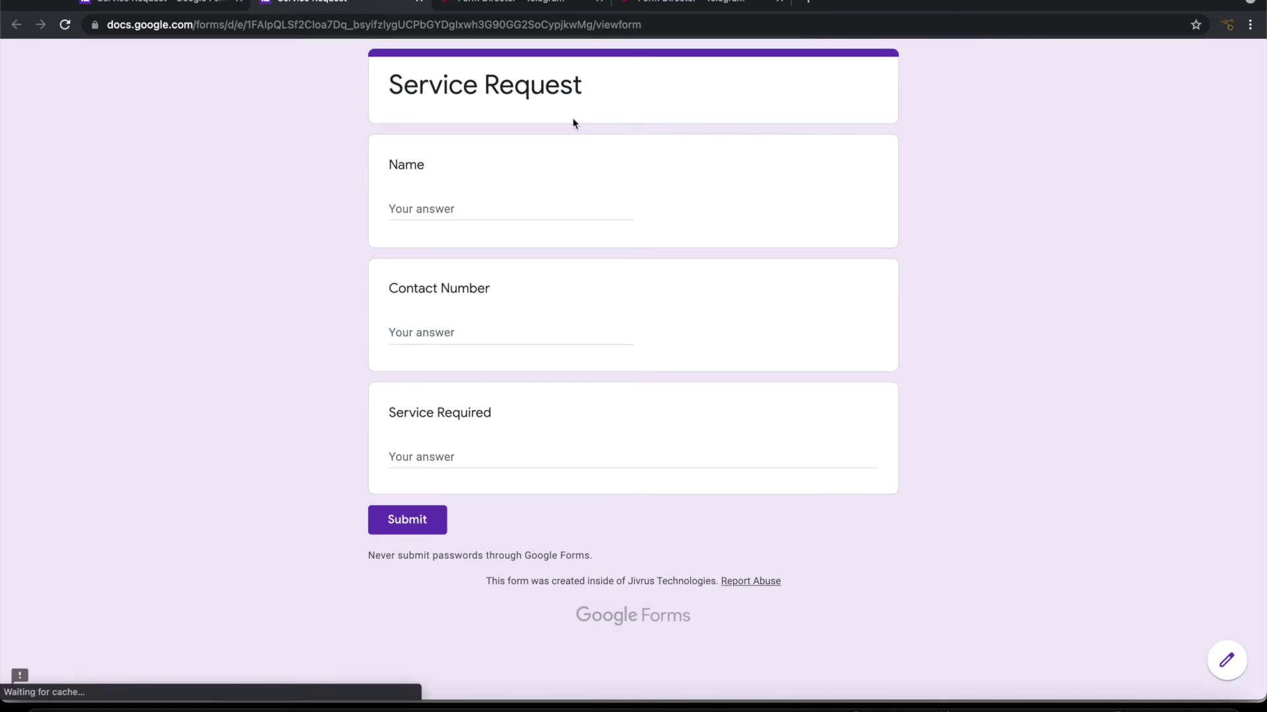
click(462, 208)
text(Ajith)
key(Tab)
key(Tab)
text(Connect Fridge to TV)
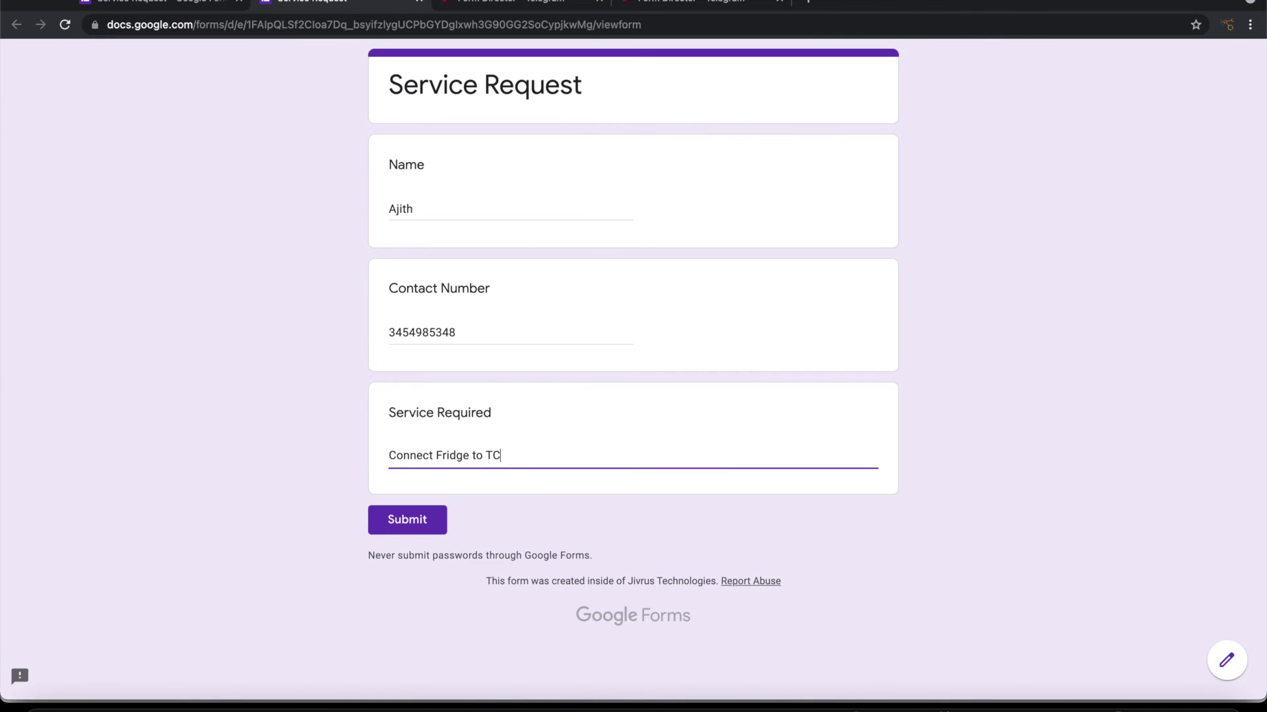
Step: Submit the test response and confirm the bot's message arrived in the Service Team group
click(1102, 700)
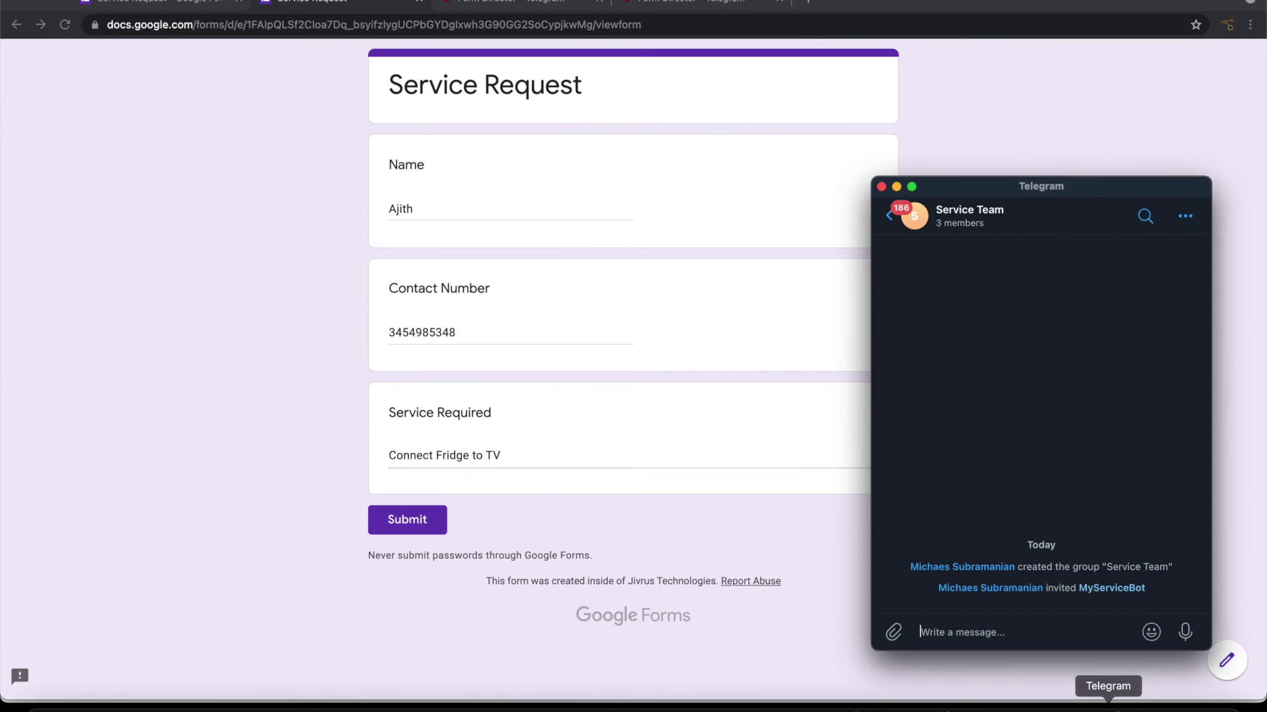
click(409, 521)
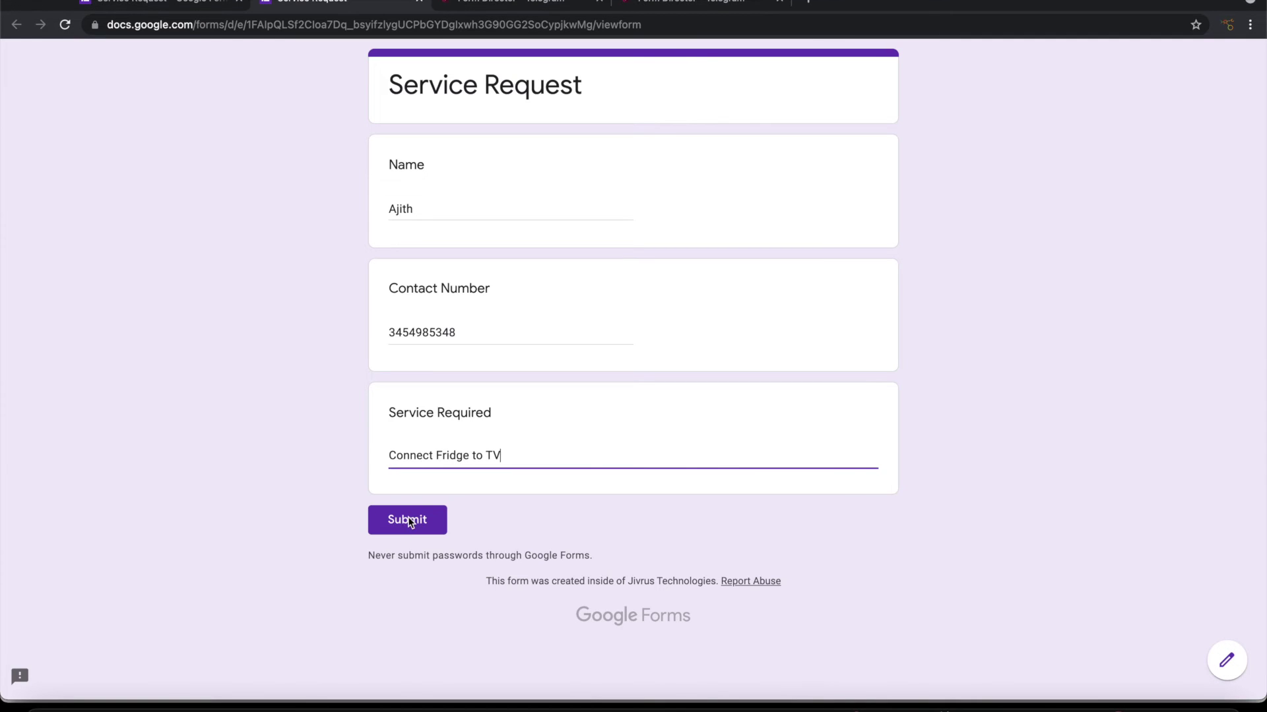
click(426, 517)
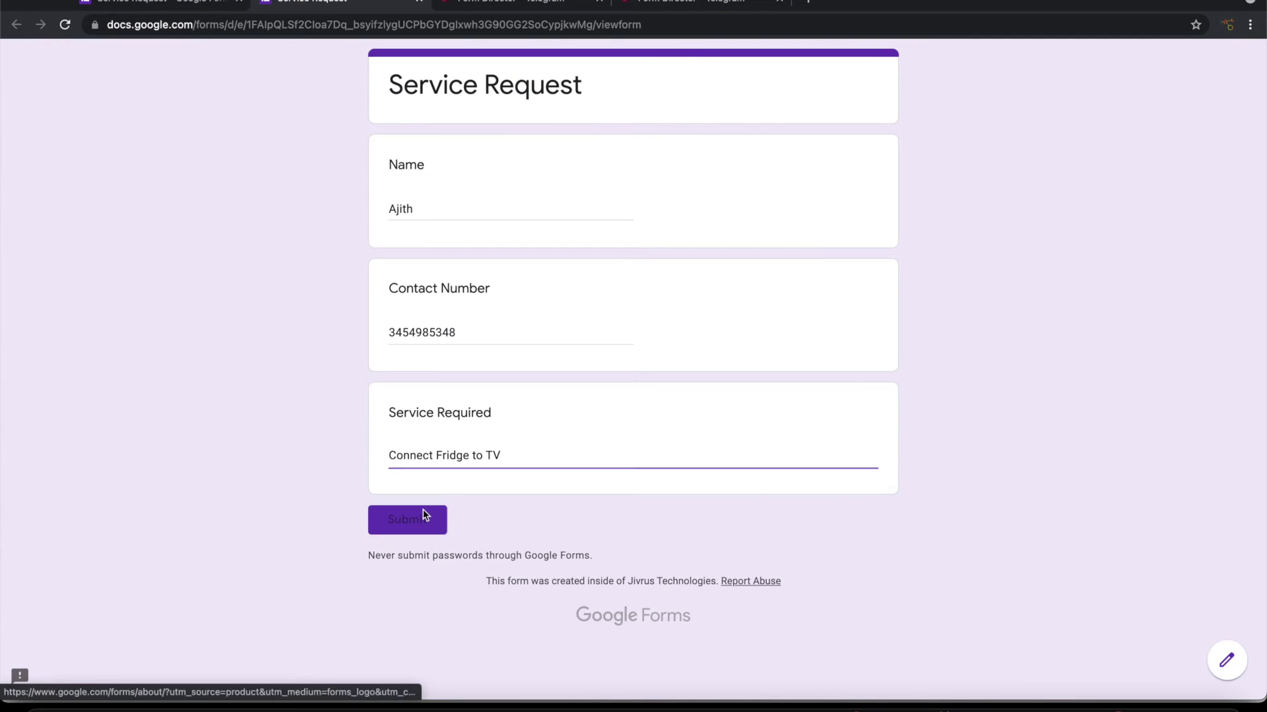
click(1108, 708)
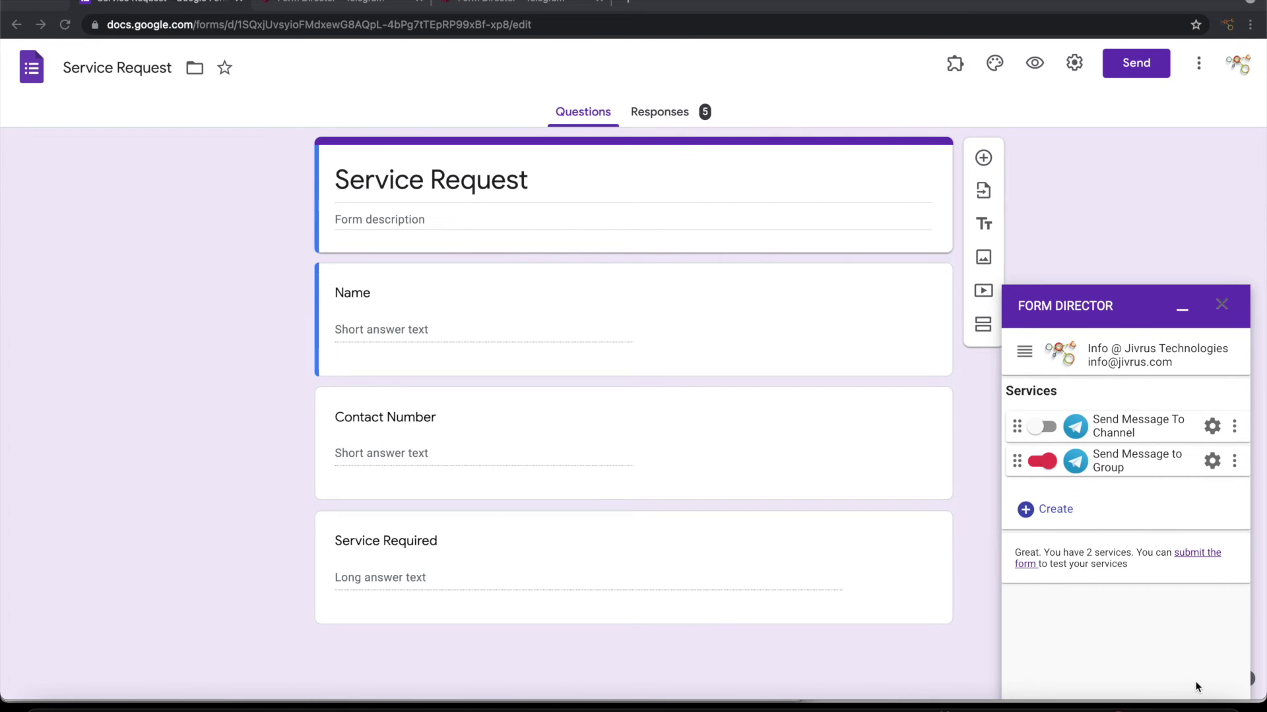
click(1235, 462)
Step: Duplicate the group service, deactivate the original, and strip 'Copy of' from the clone's name
click(1207, 479)
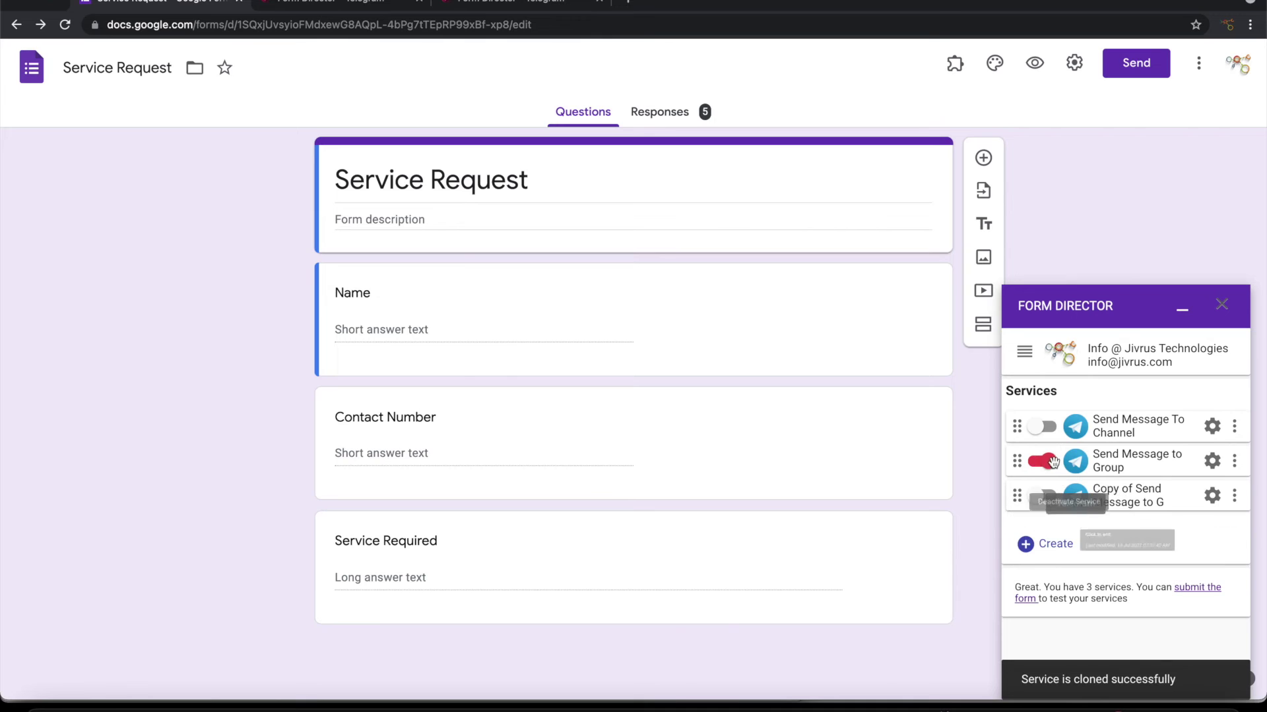
click(1041, 495)
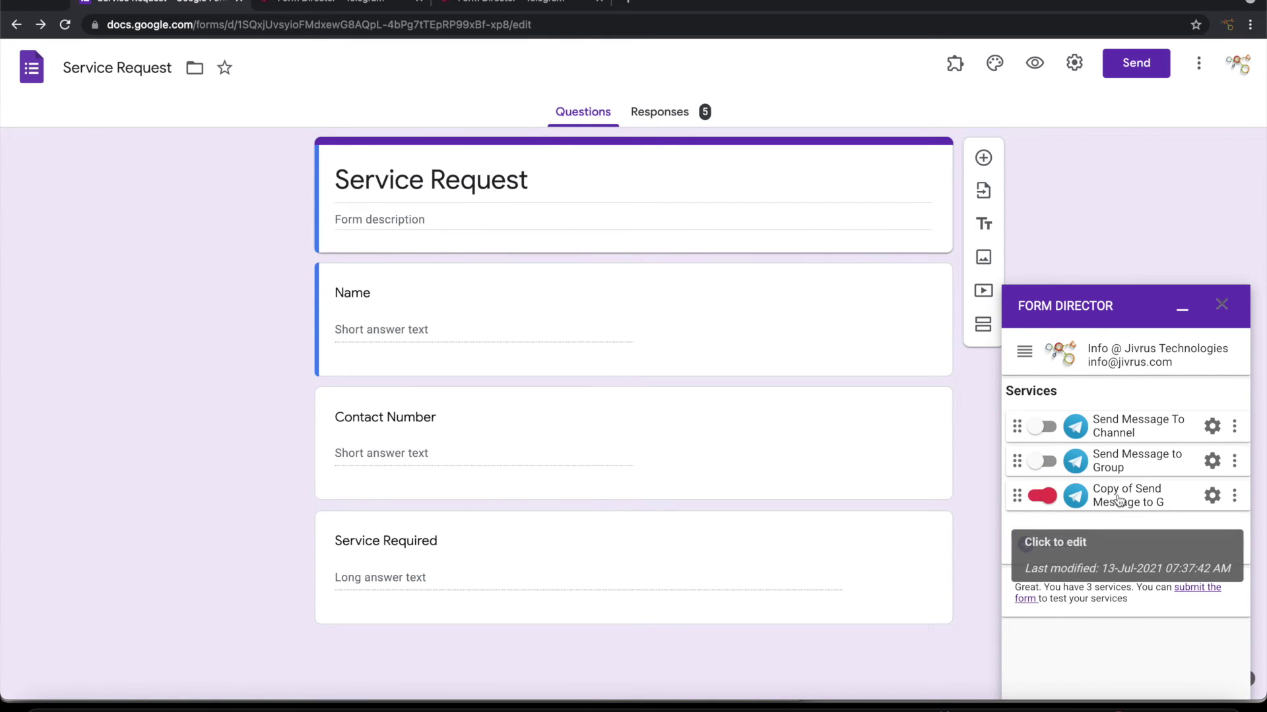
click(1116, 496)
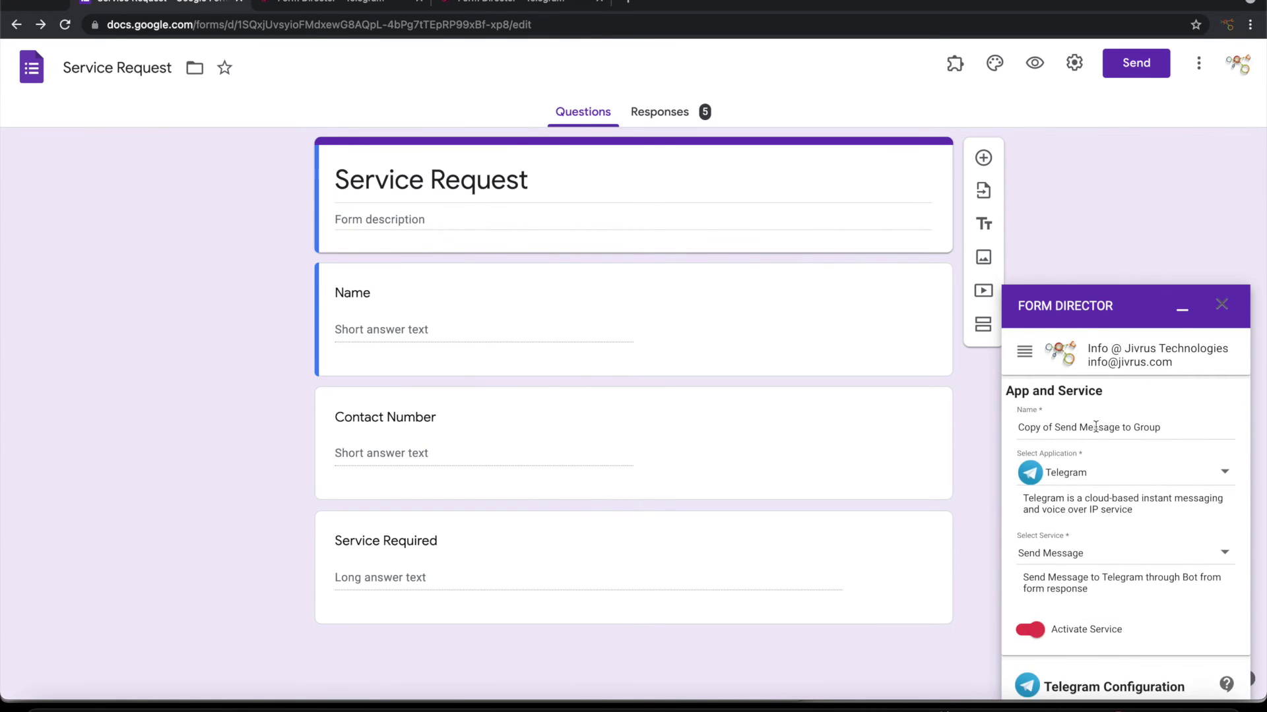
drag(1057, 427, 913, 413)
key(BackSpace)
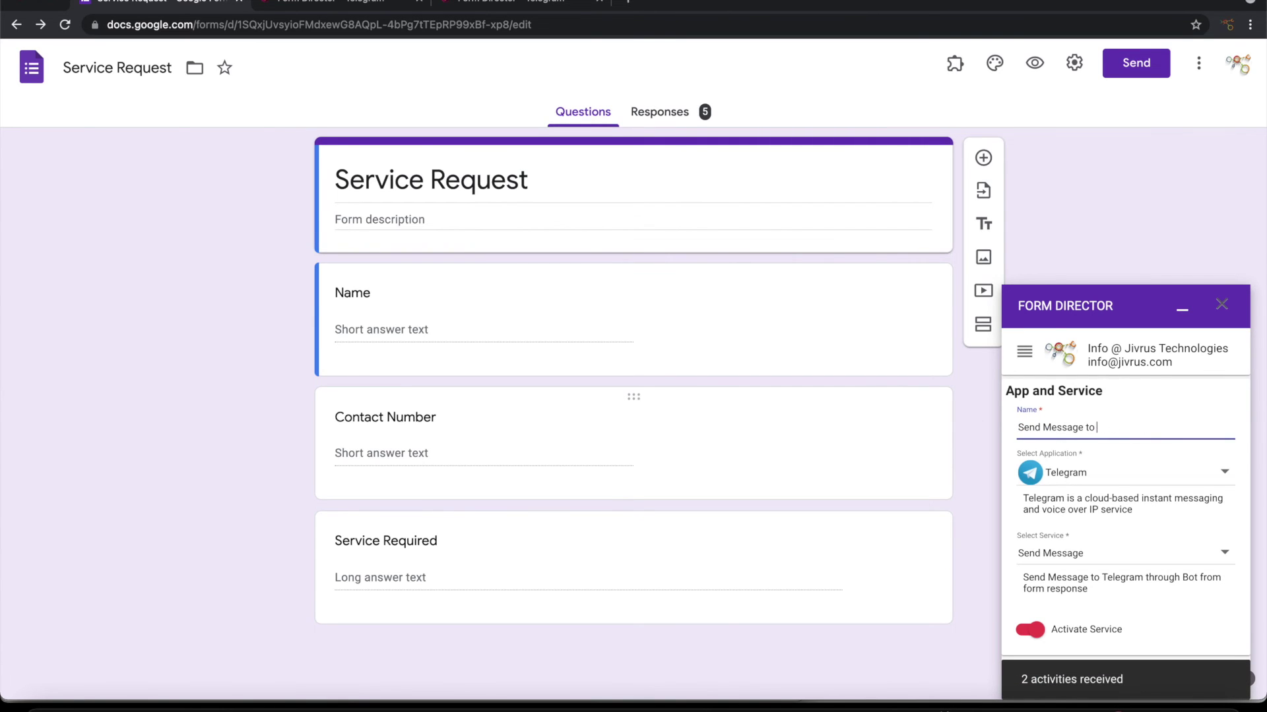
scroll(1090, 511, down, 3)
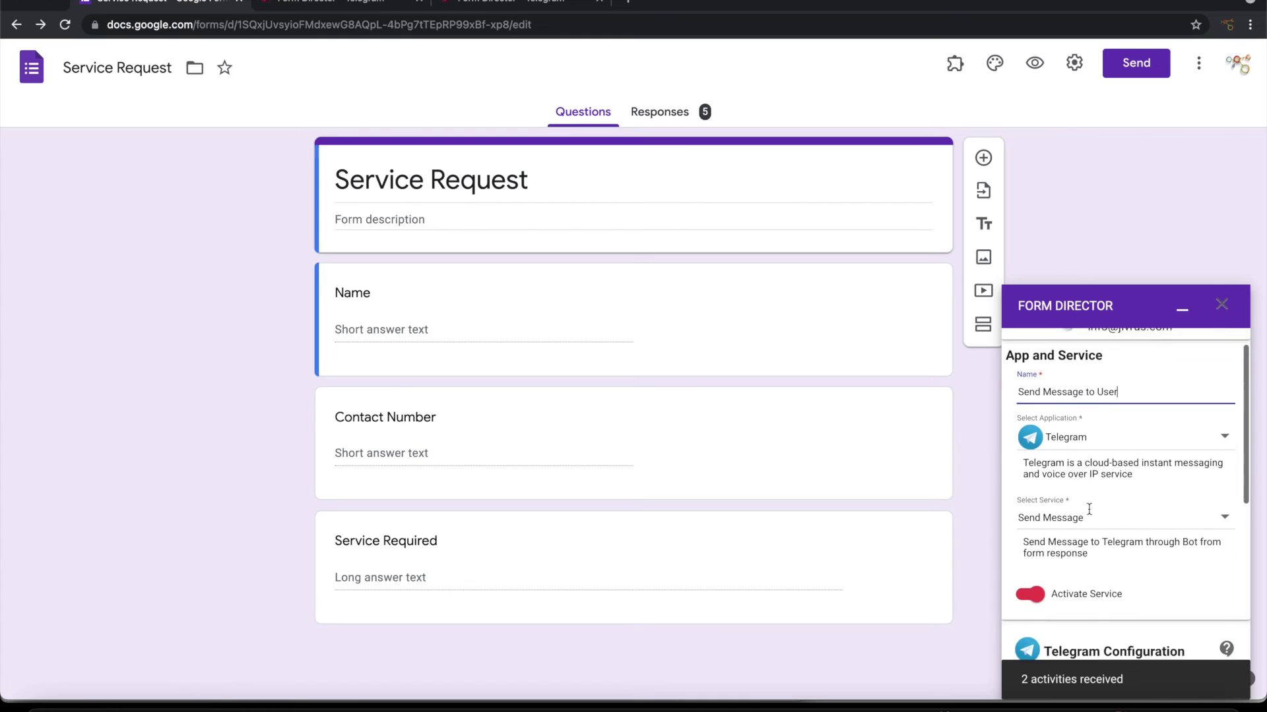
scroll(1090, 512, down, 5)
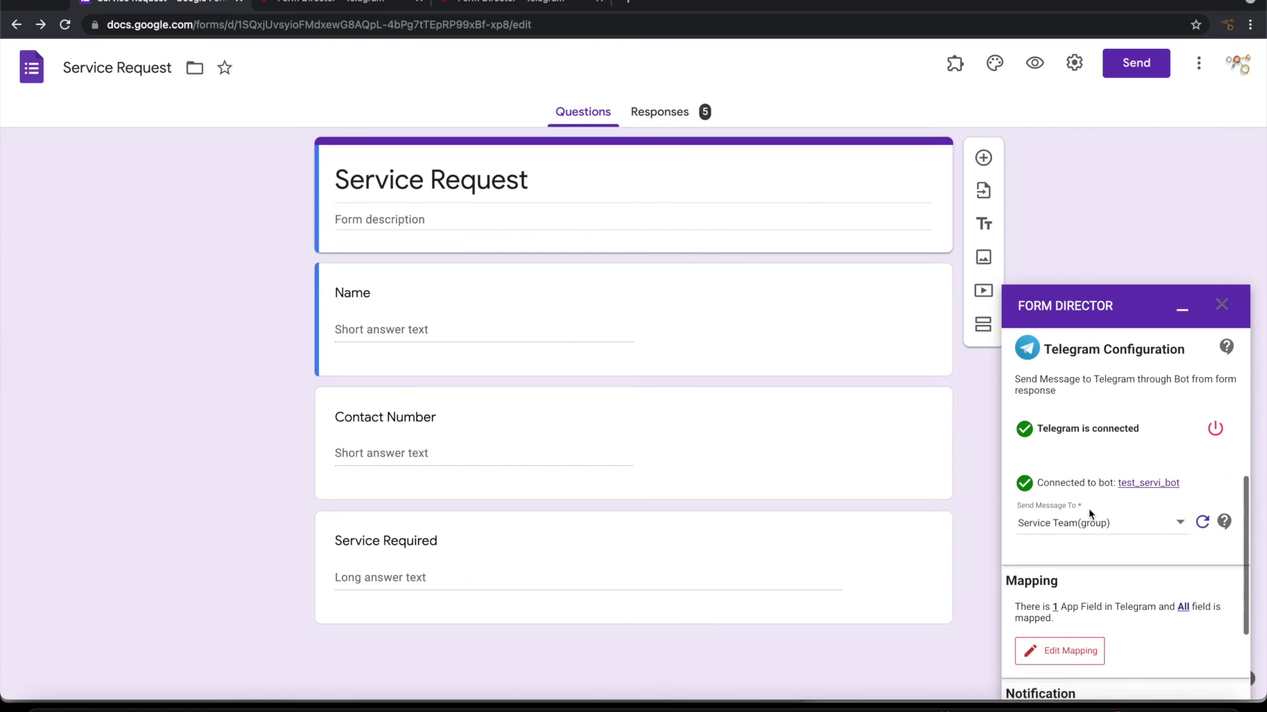
Step: Refresh recent Telegram activities and check the Send Message To list, leaving it unchanged
click(1202, 458)
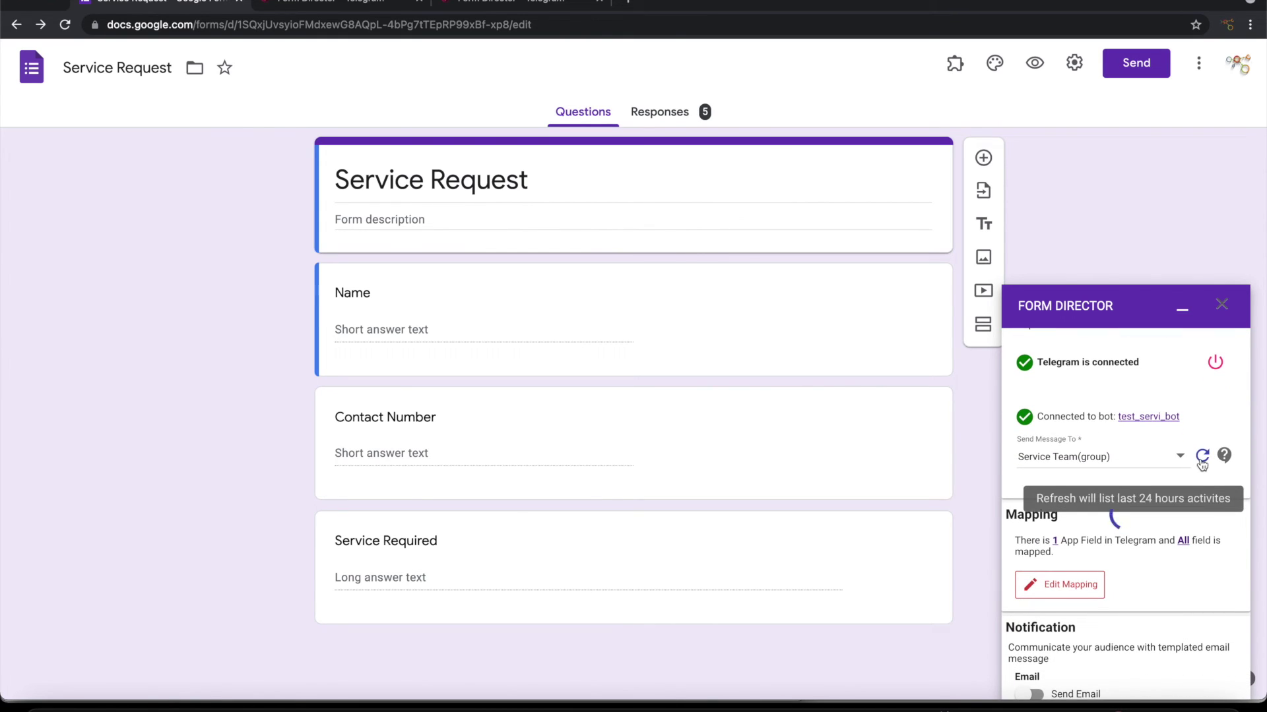
click(1129, 457)
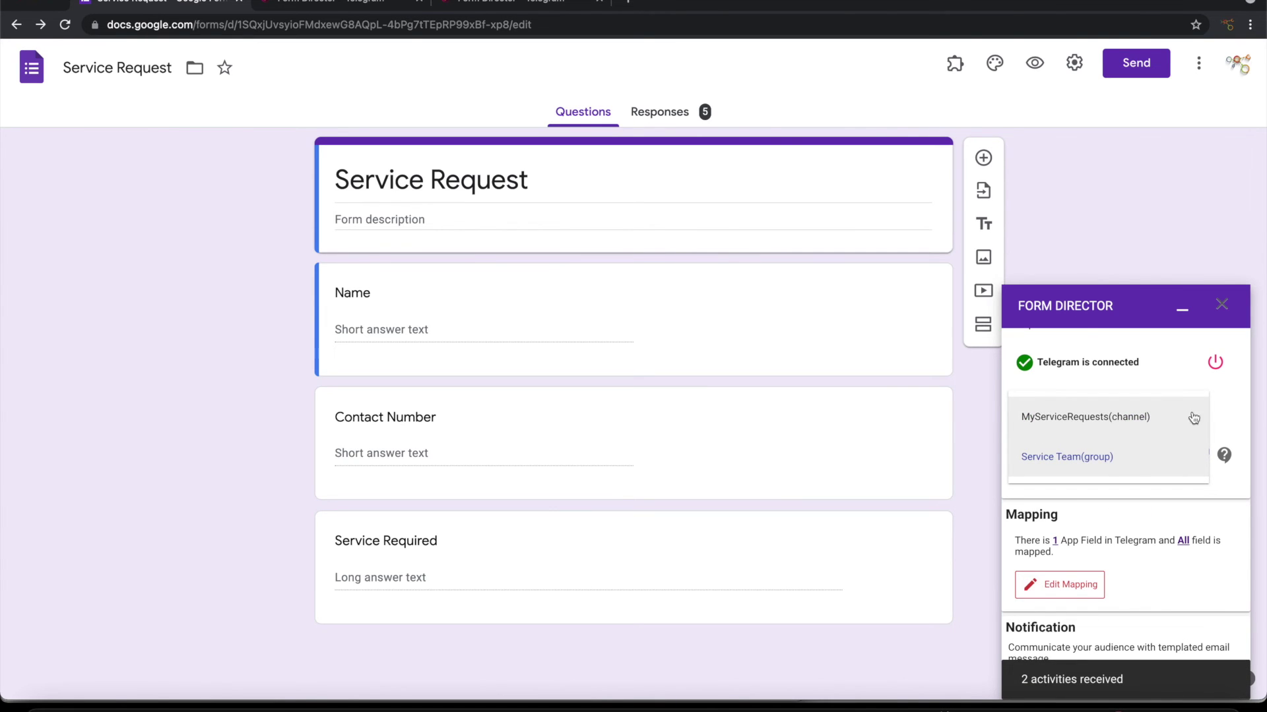
click(1221, 415)
Step: Start a private Telegram chat with MyServiceBot and send it the message 'test'
click(1108, 704)
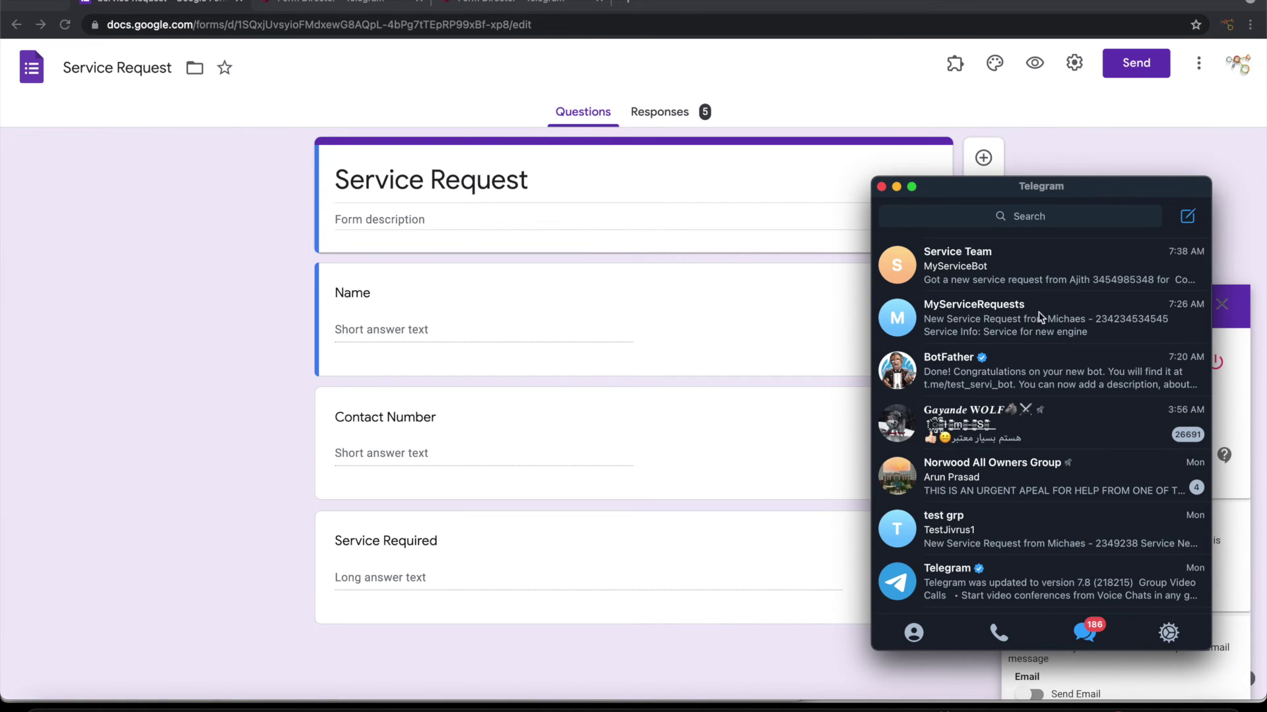
click(1051, 215)
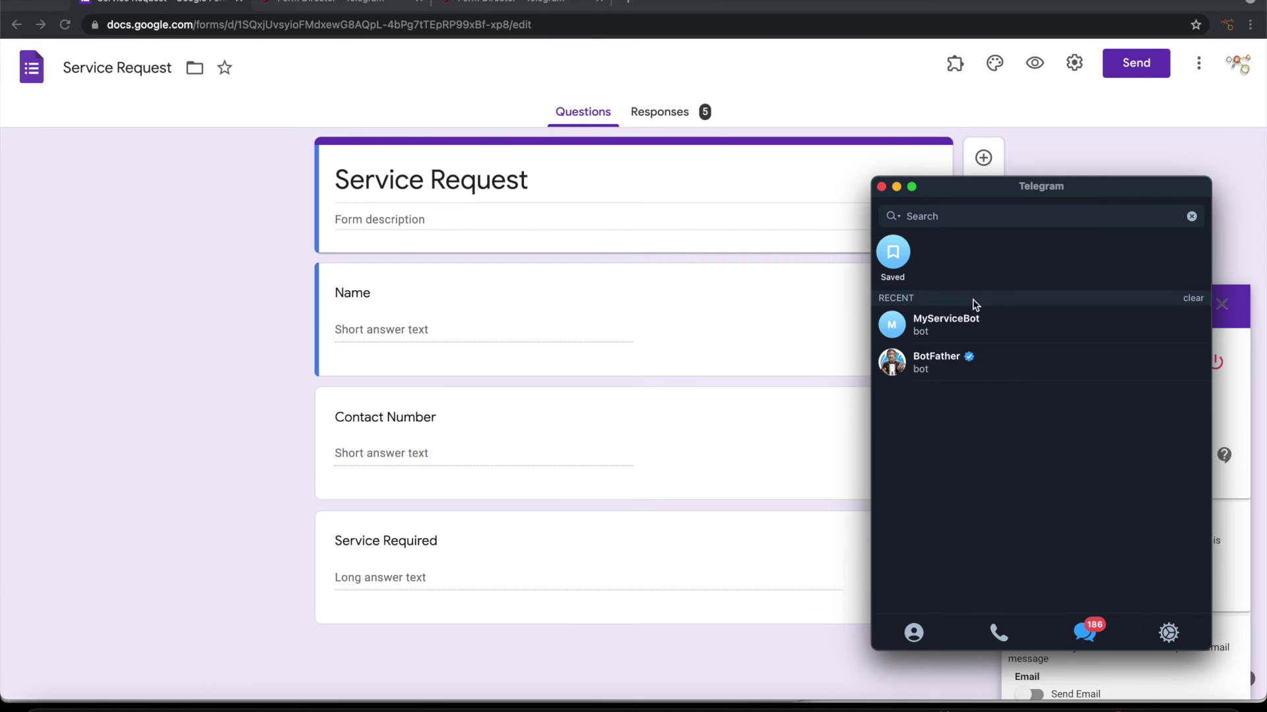
click(954, 328)
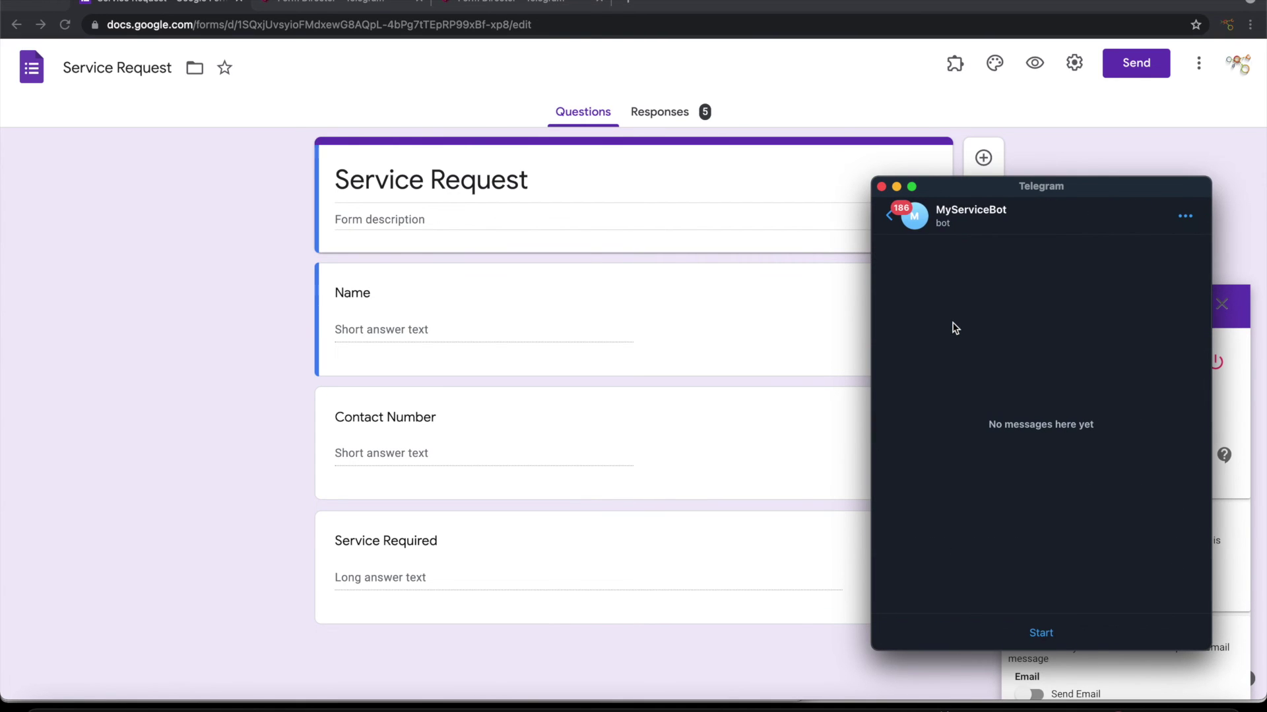
click(1041, 634)
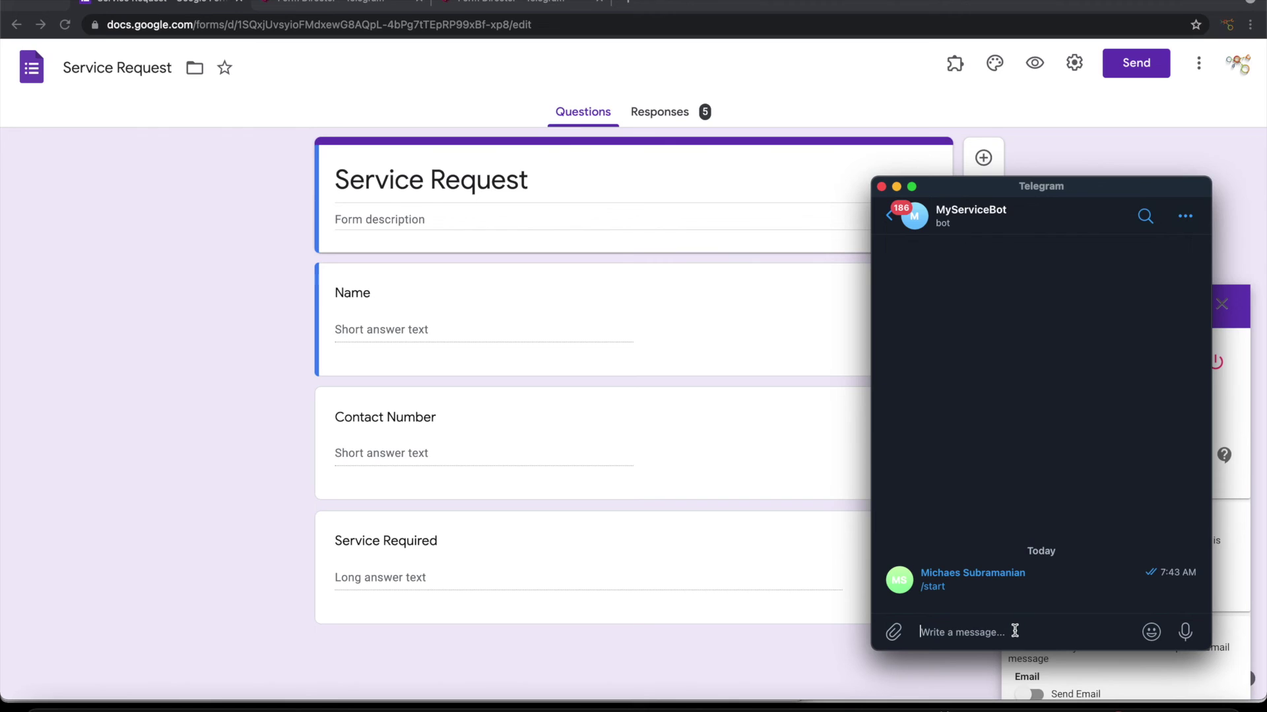
text(test)
key(Return)
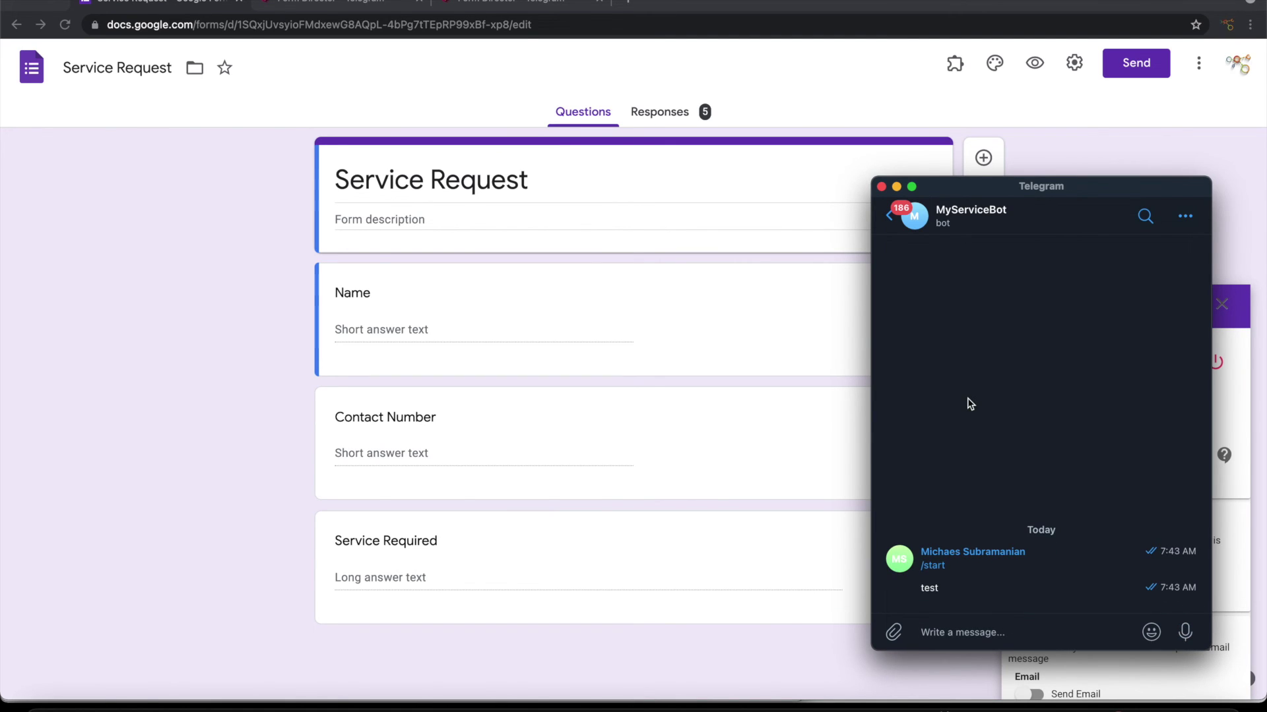
click(1219, 574)
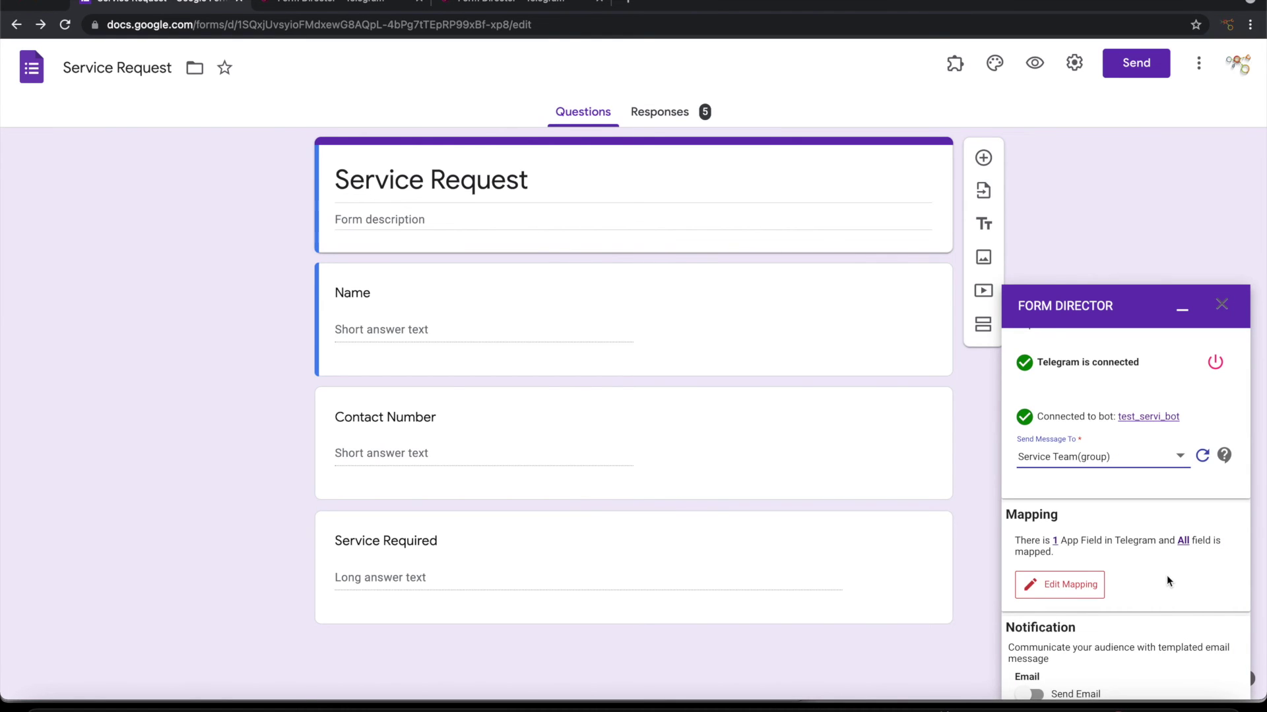
Step: Refresh activities and set Send Message To to the private user chat
click(1202, 456)
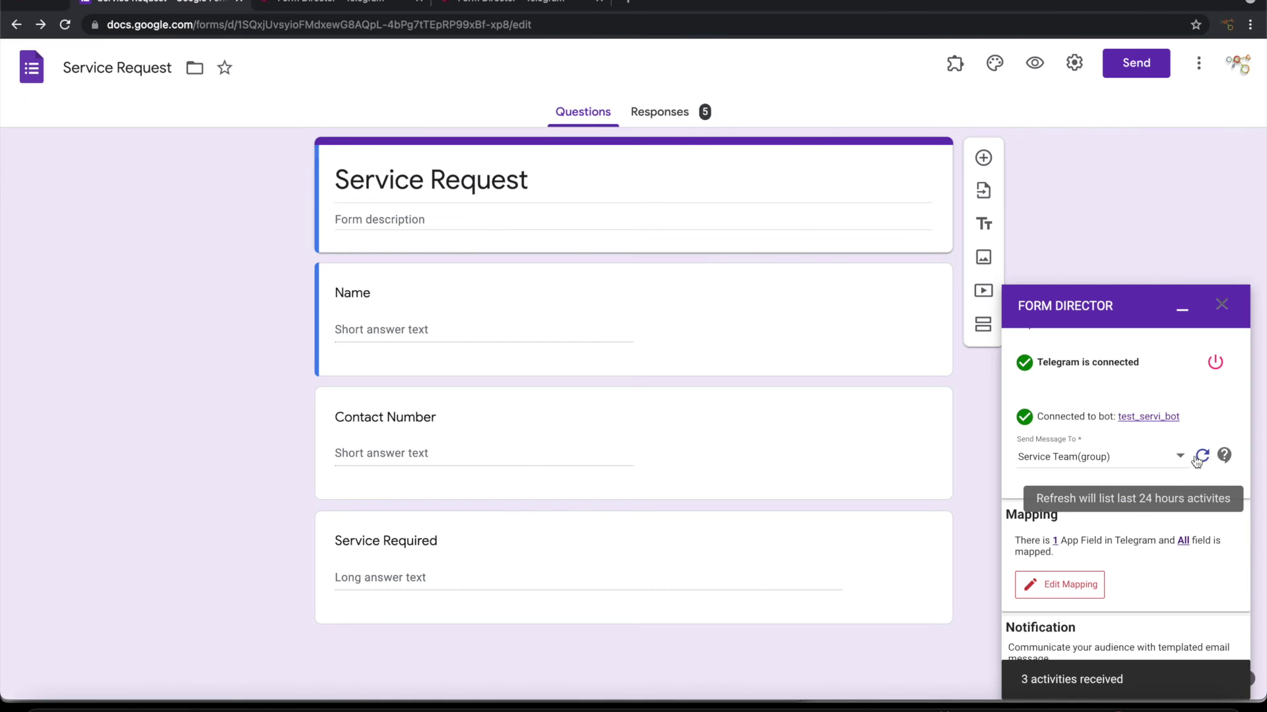
click(1126, 459)
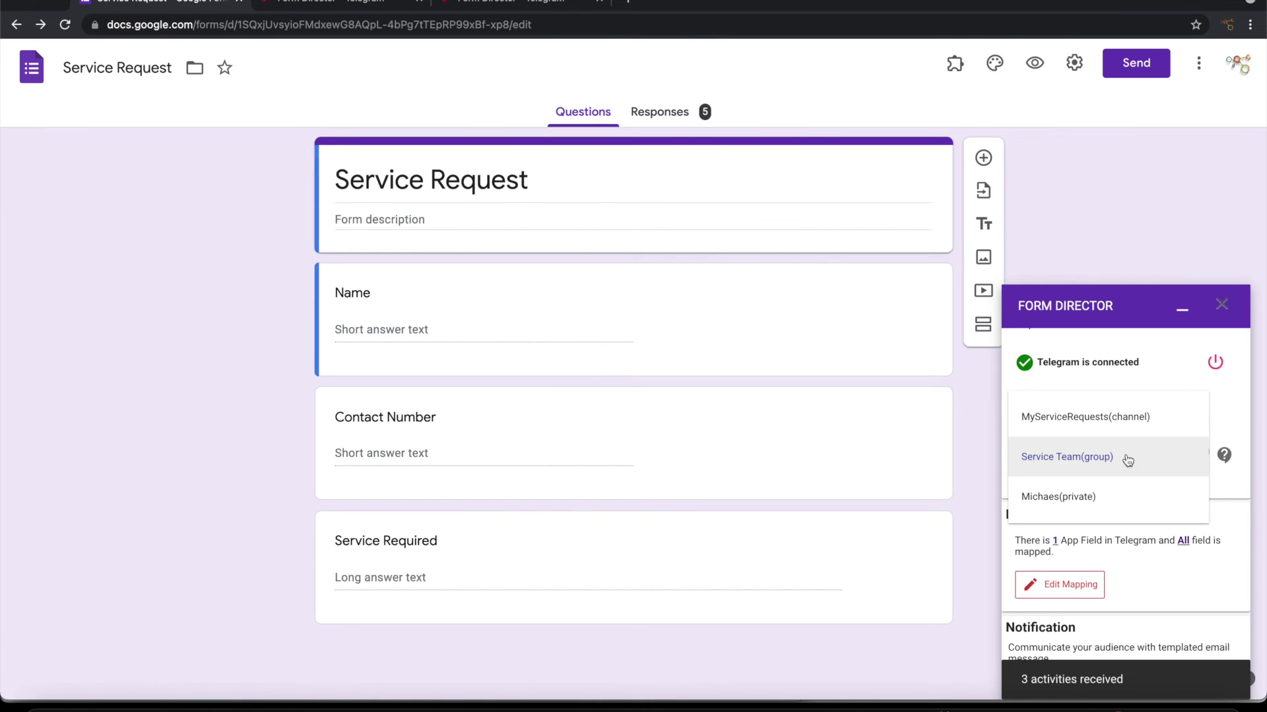
click(1082, 498)
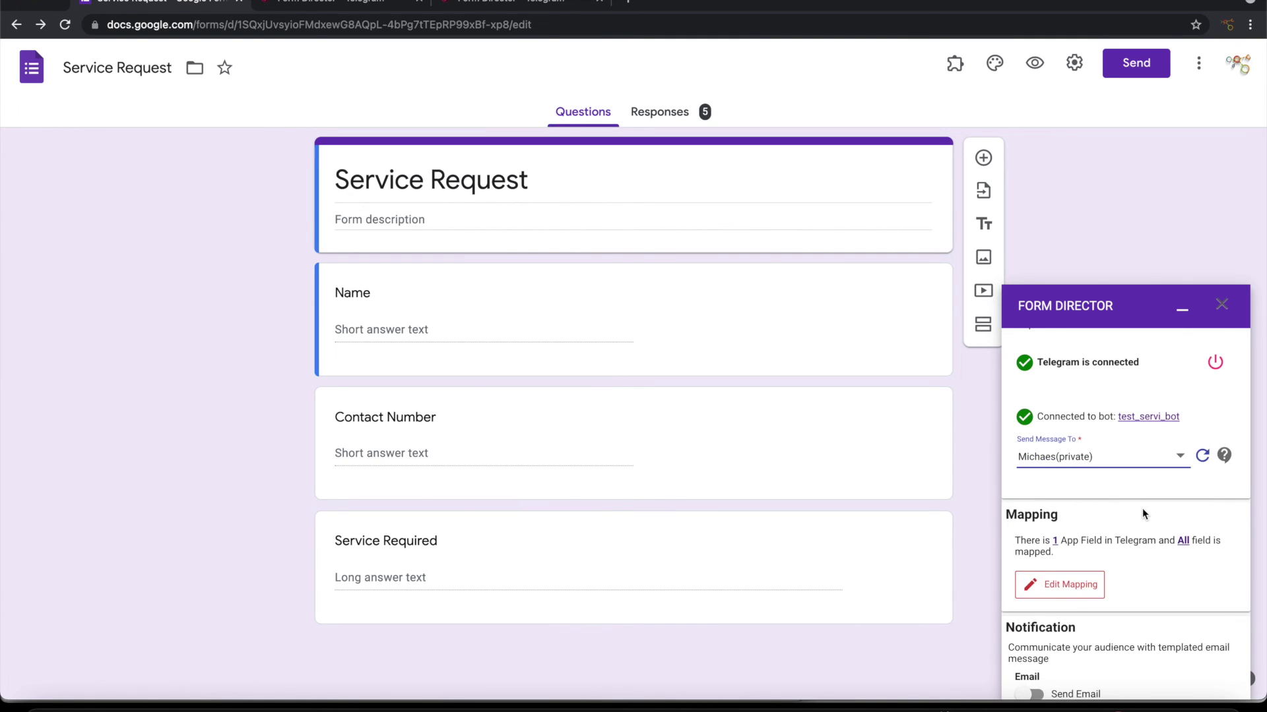
scroll(1141, 508, down, 2)
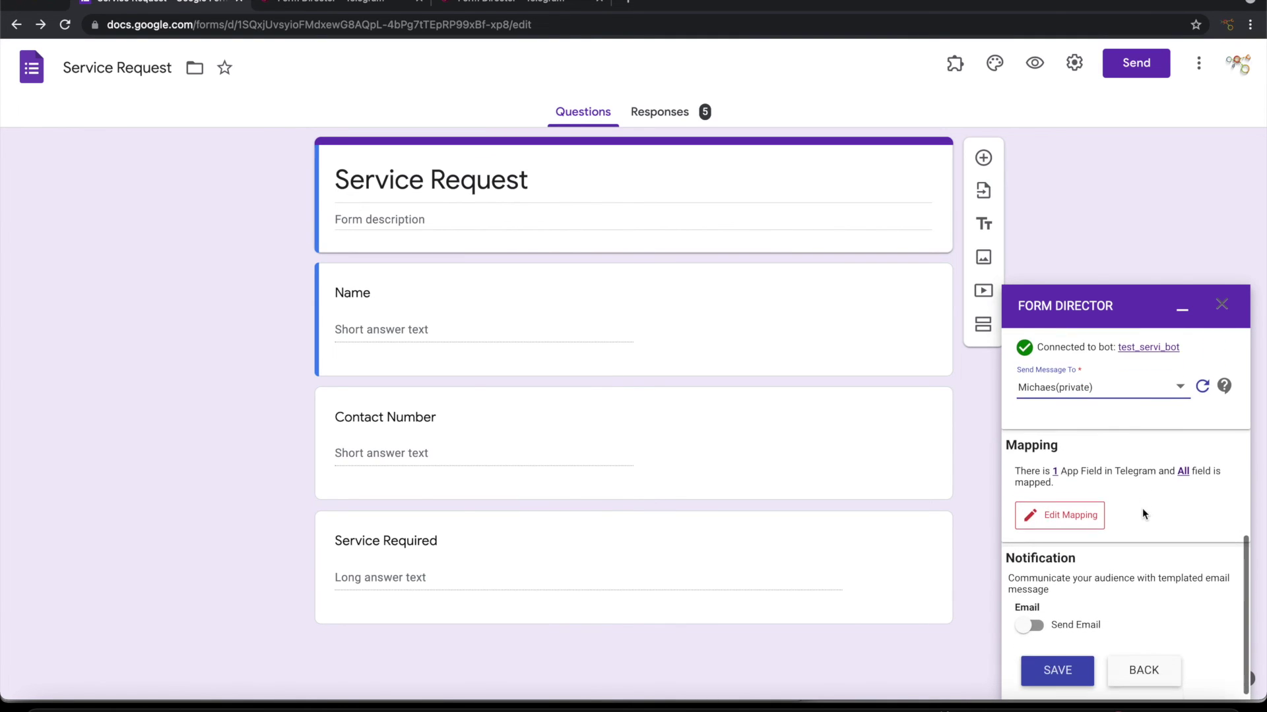
Step: Re-save the templated Message mapping and save the Send Message to User service
click(1074, 505)
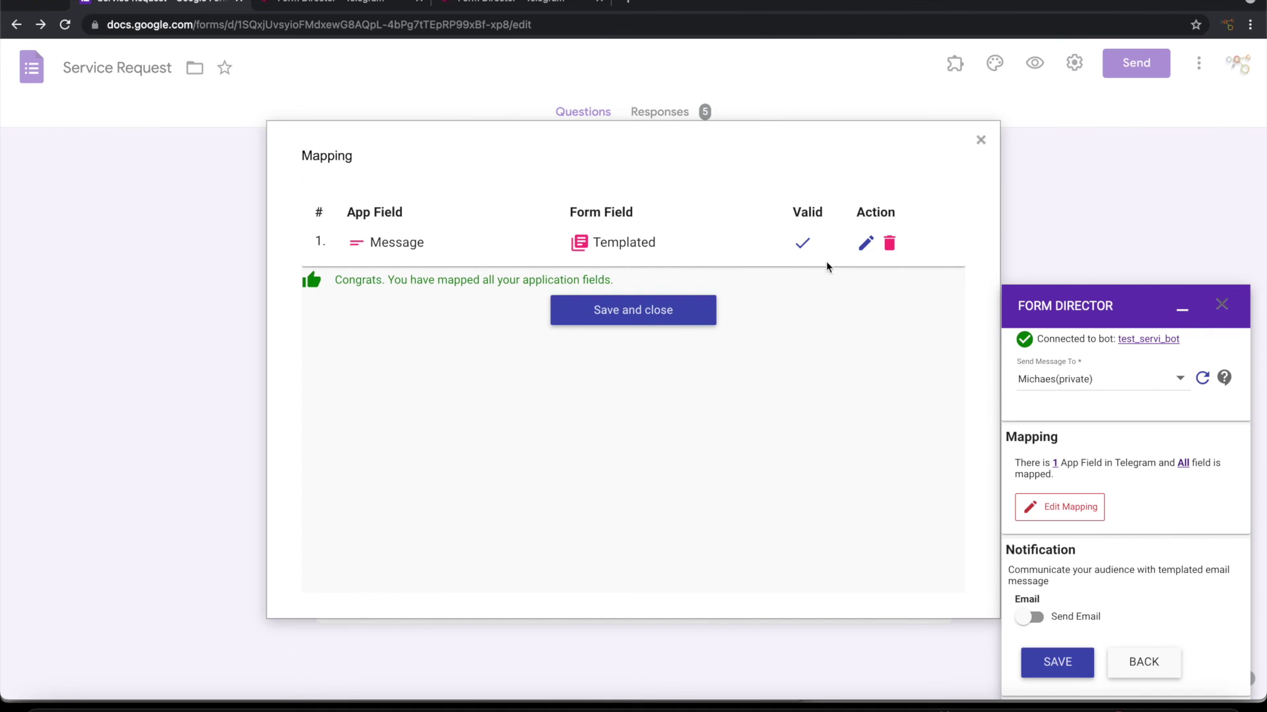
click(865, 243)
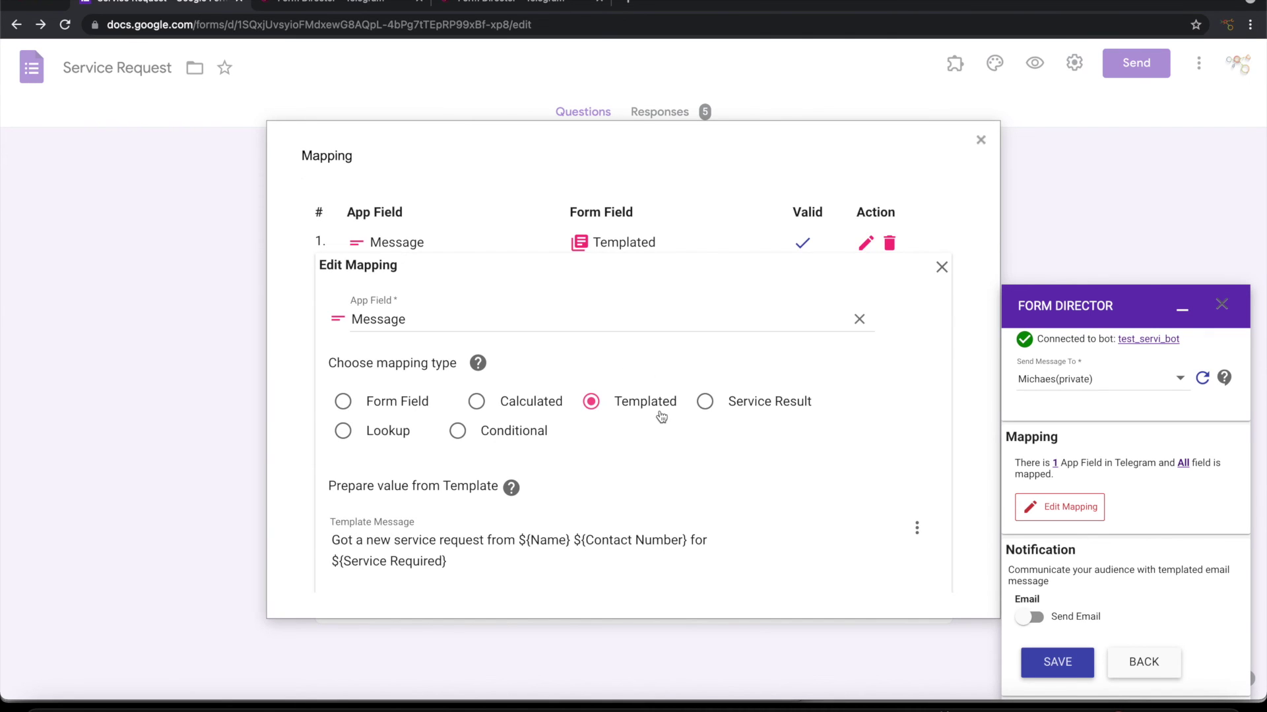
scroll(661, 417, down, 3)
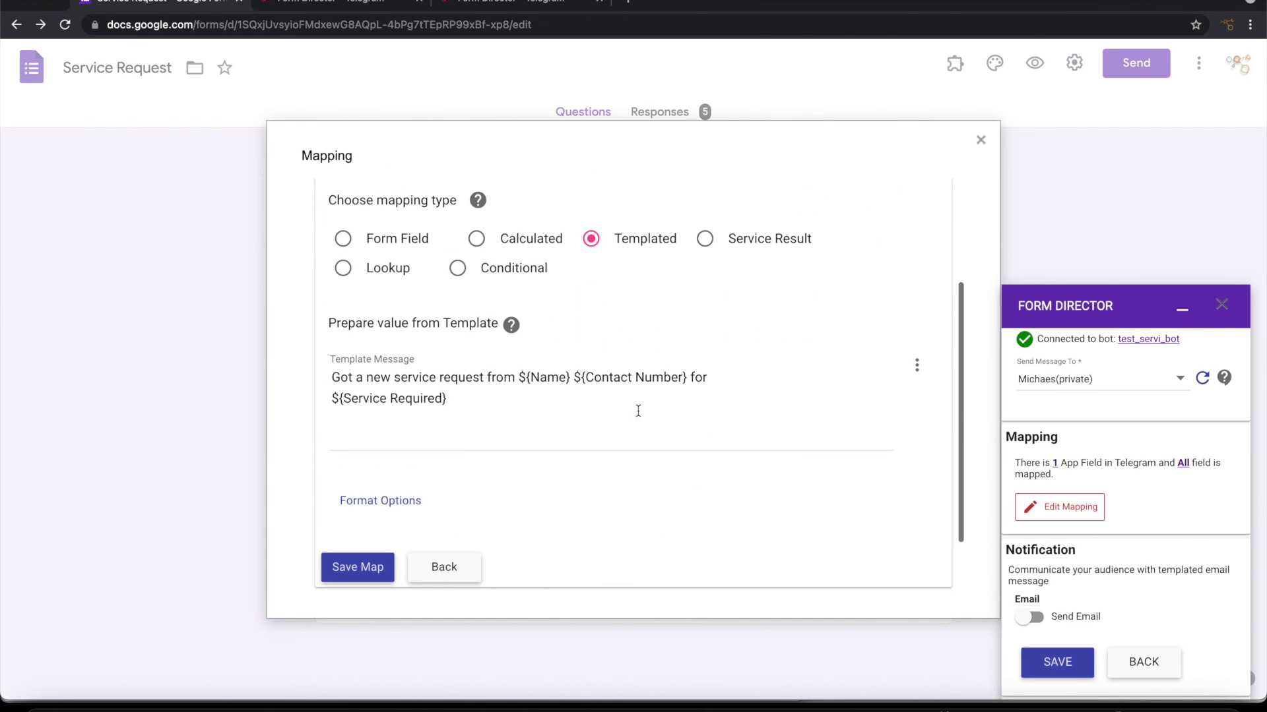
click(373, 564)
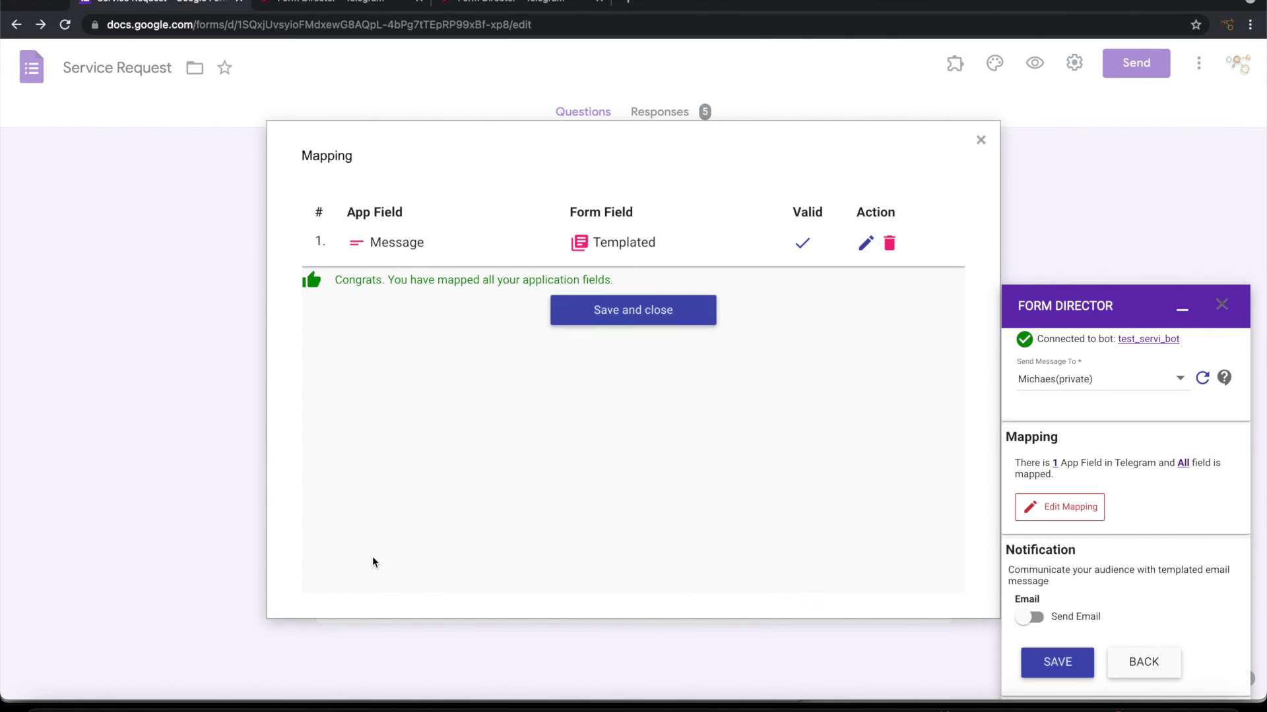
click(668, 328)
click(1049, 663)
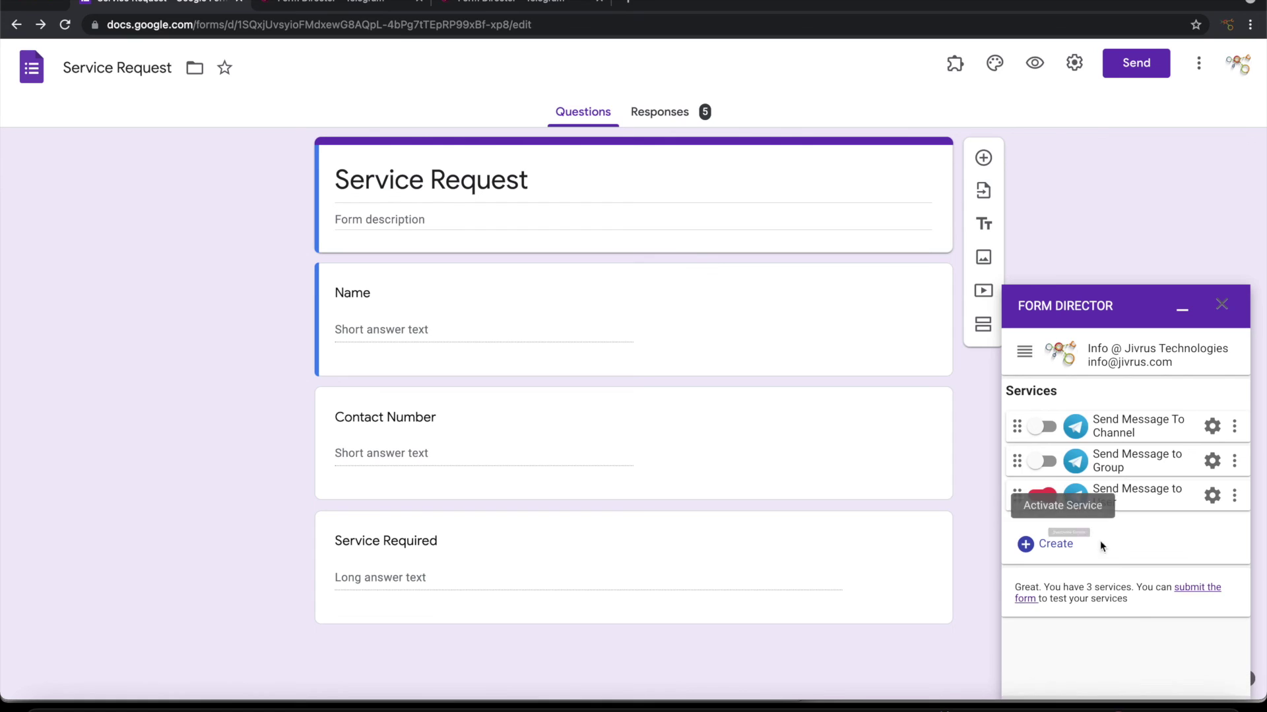
click(1034, 66)
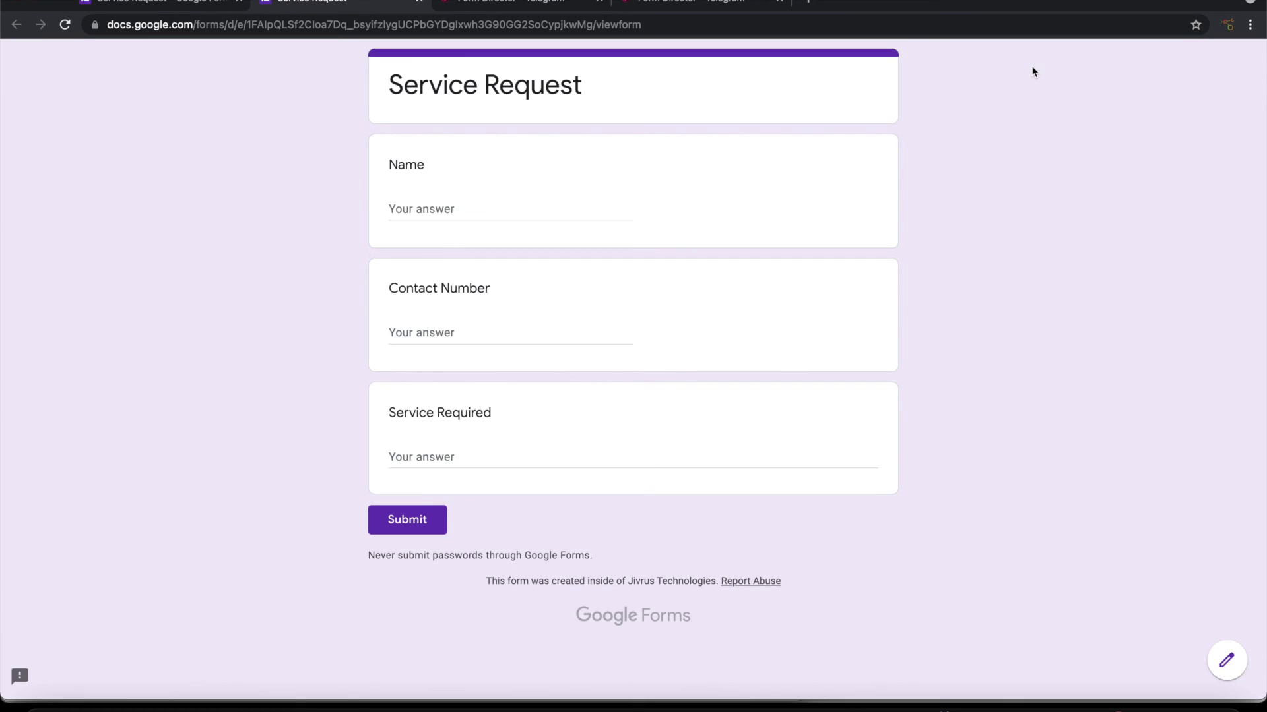
Step: Submit a test response with a name, contact number and service 'Get the lighting working'
click(422, 210)
text(Ramesh)
key(Tab)
key(Tab)
text(Get the lighting working)
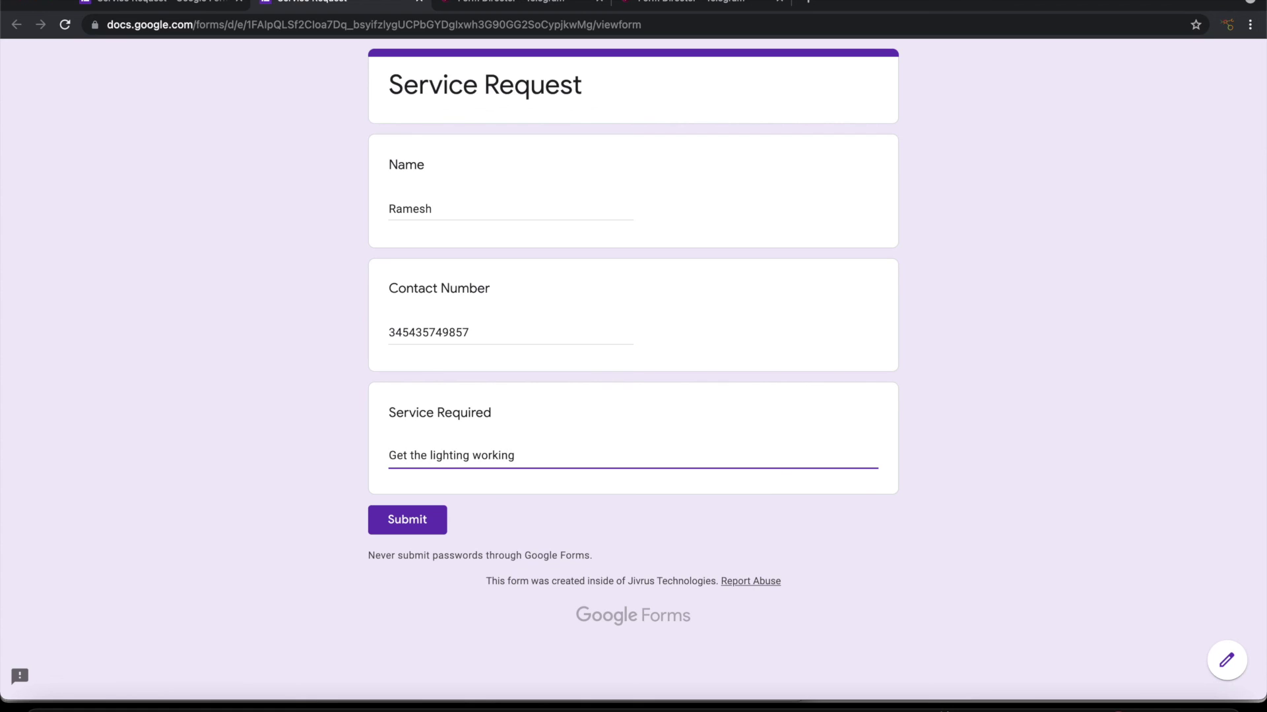
click(380, 525)
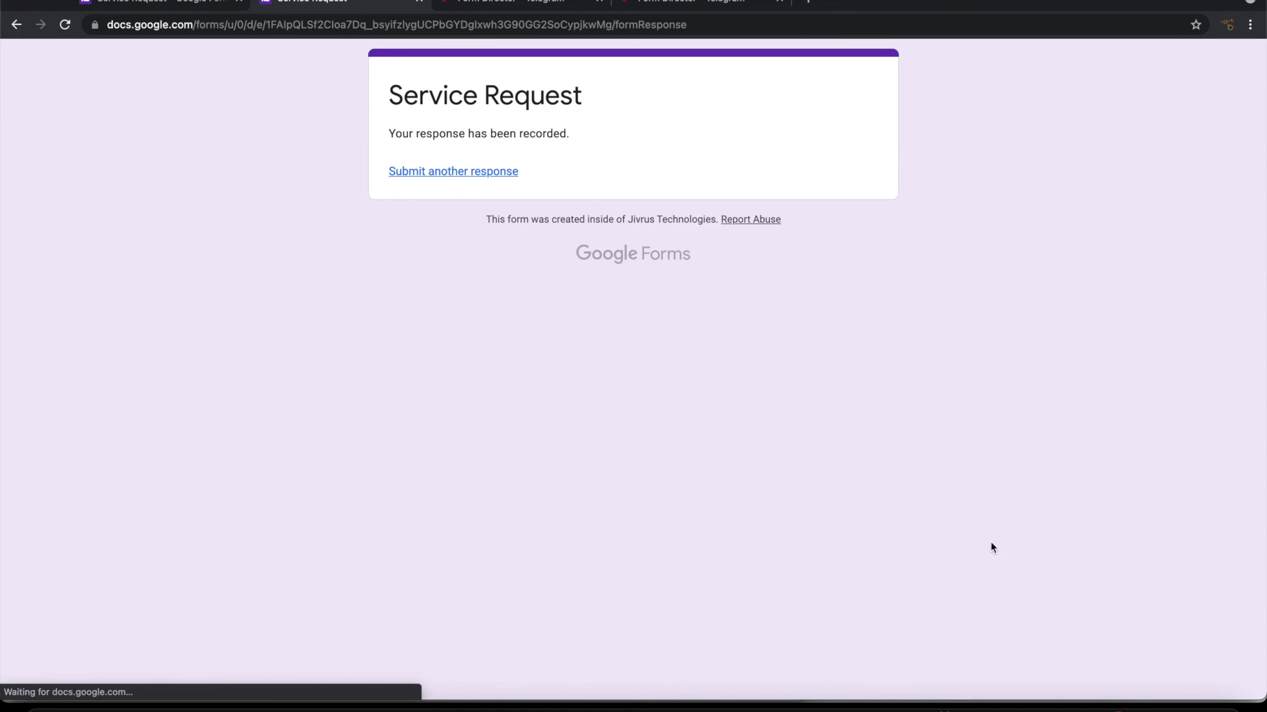
Step: Confirm the request arrived in the private MyServiceBot chat in Telegram
click(1109, 708)
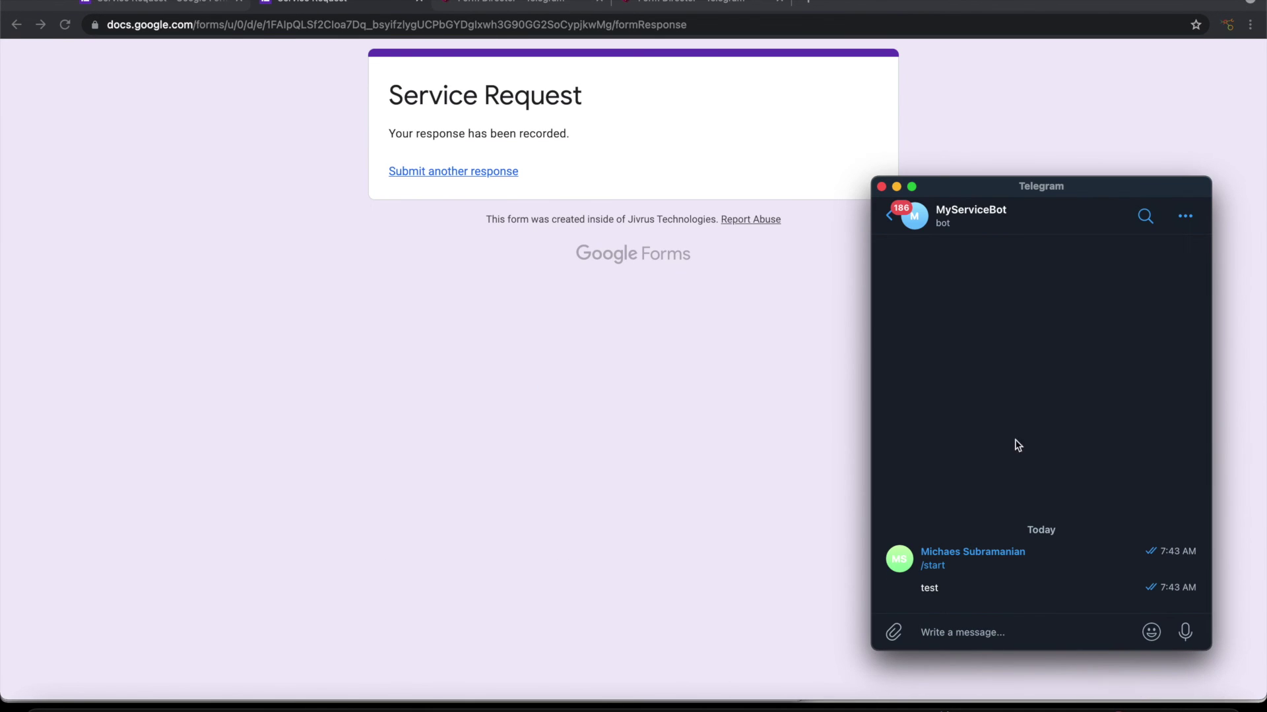
click(890, 217)
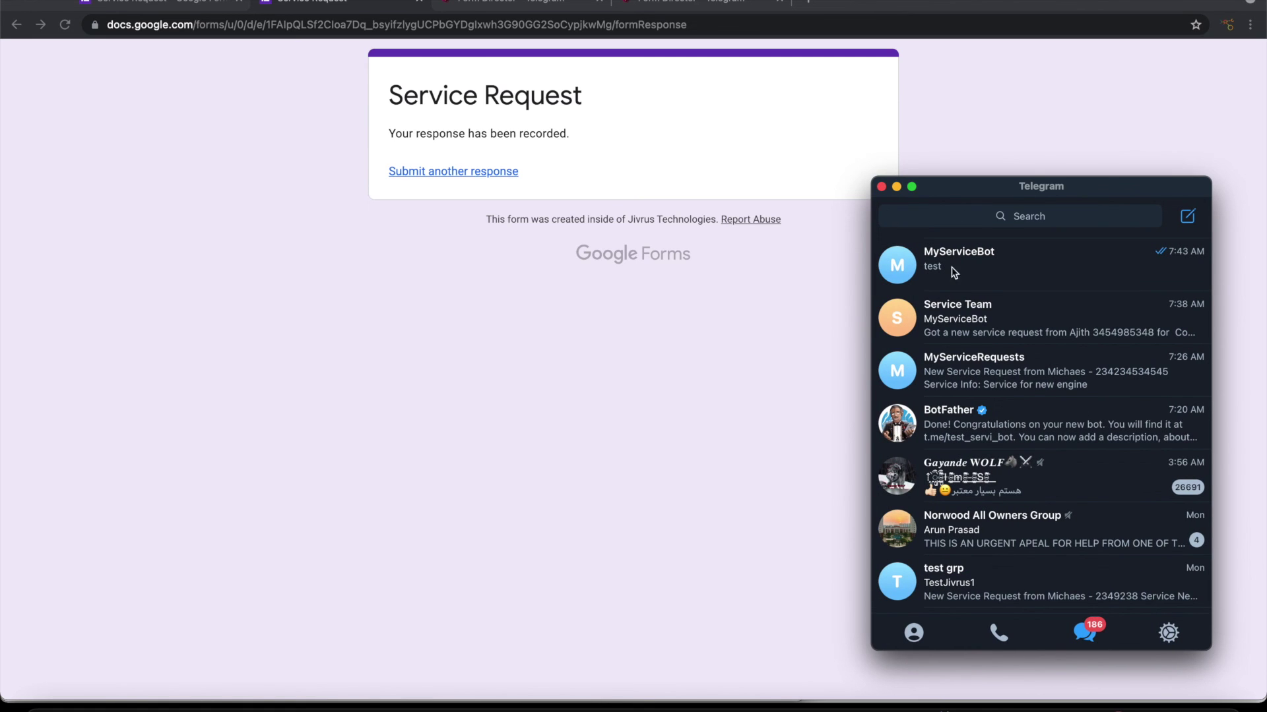
click(1012, 277)
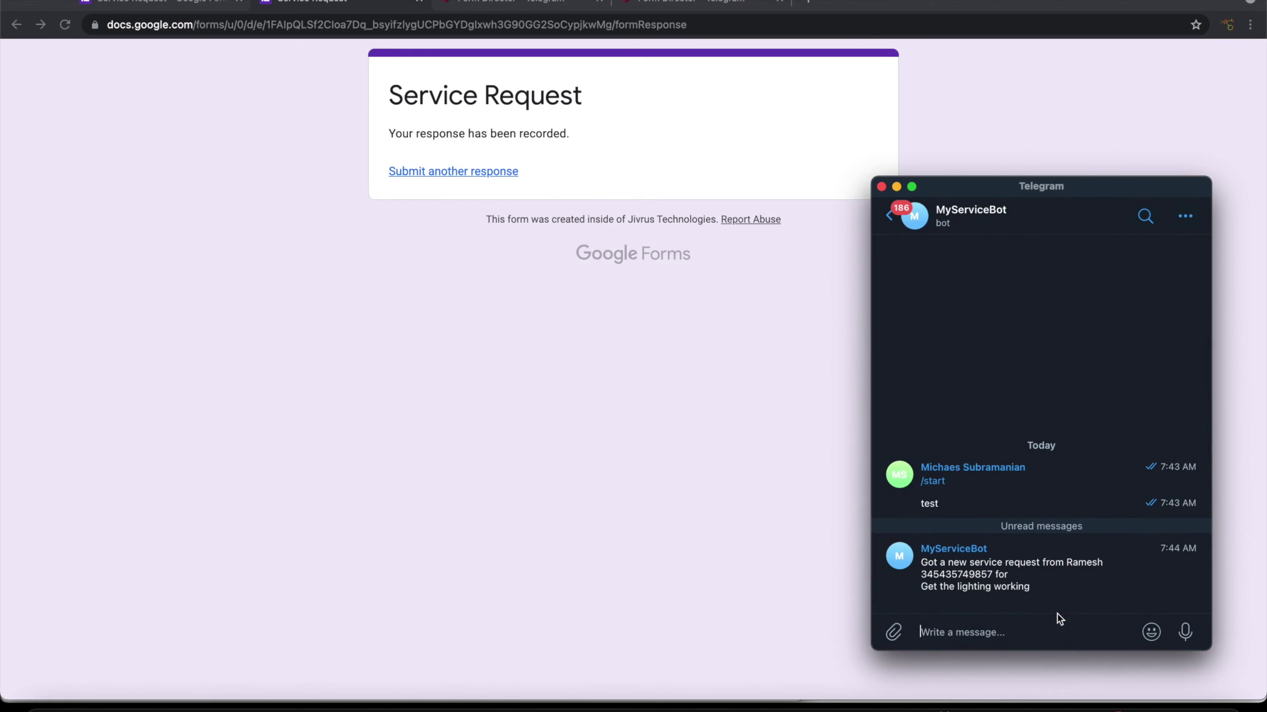